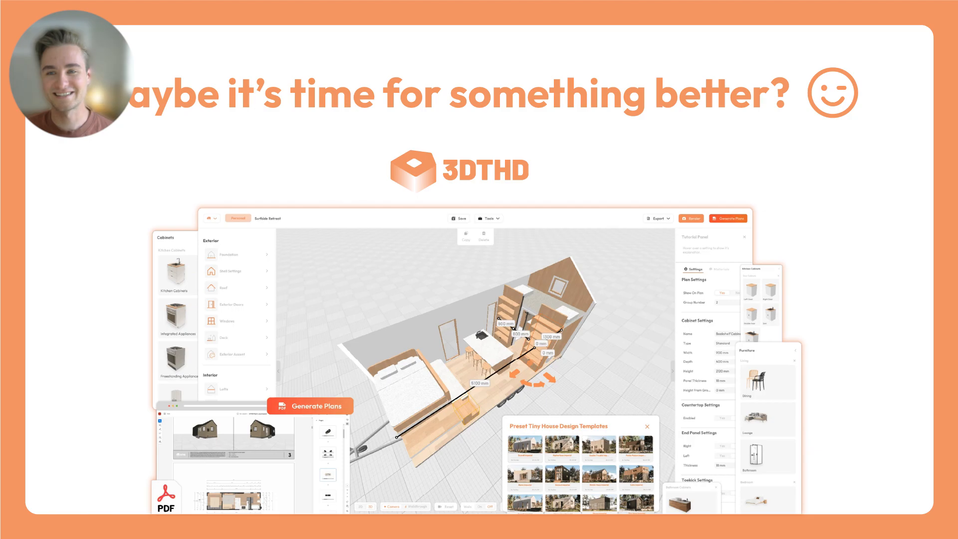
{"action": "key", "text": "Right"}
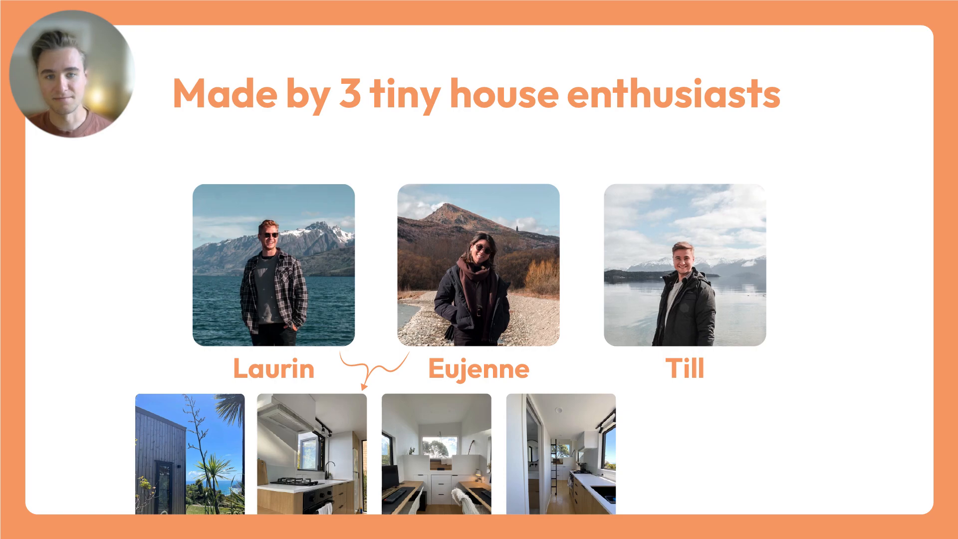
{"action": "key", "text": "Right"}
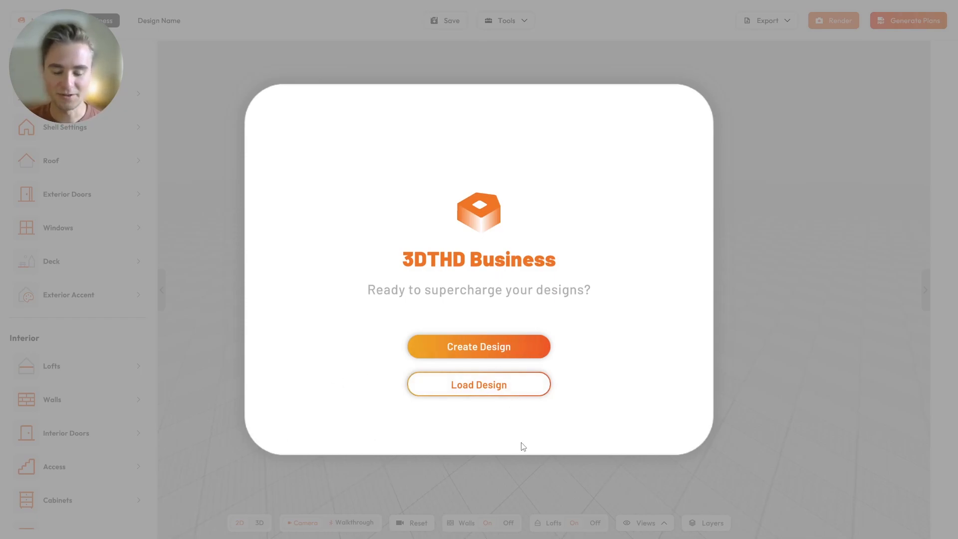
Load the saved design PRESET Medium Tiny House
{"action": "left_click", "coordinate": [476, 387]}
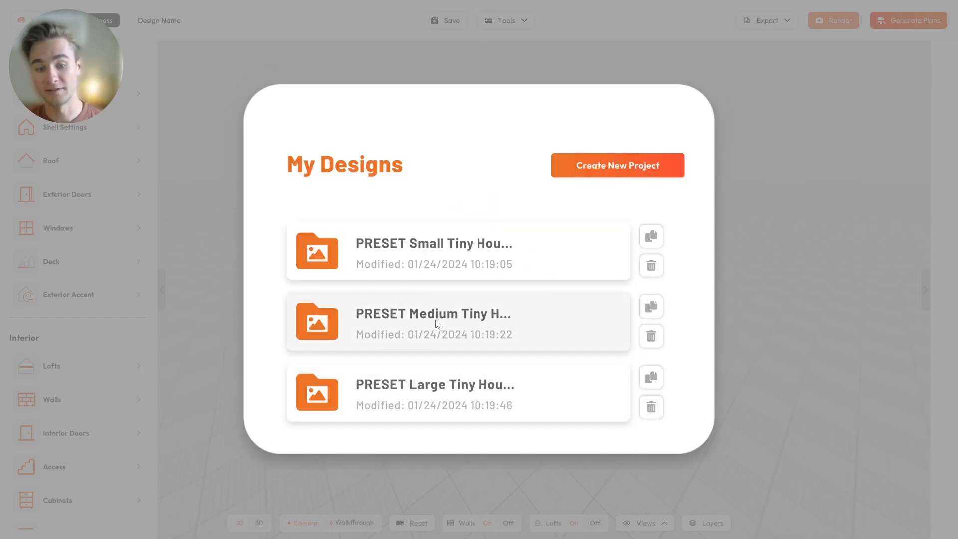
{"action": "left_click", "coordinate": [390, 322]}
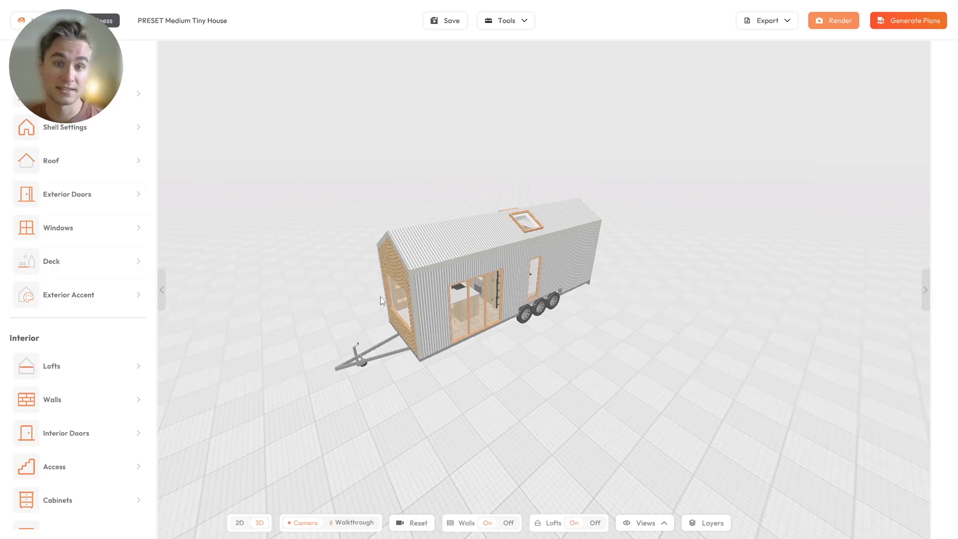
Hide the tiny house's walls to expose its interior in the 3D view
{"action": "scroll", "coordinate": [384, 303], "scroll_direction": "up", "scroll_amount": 1}
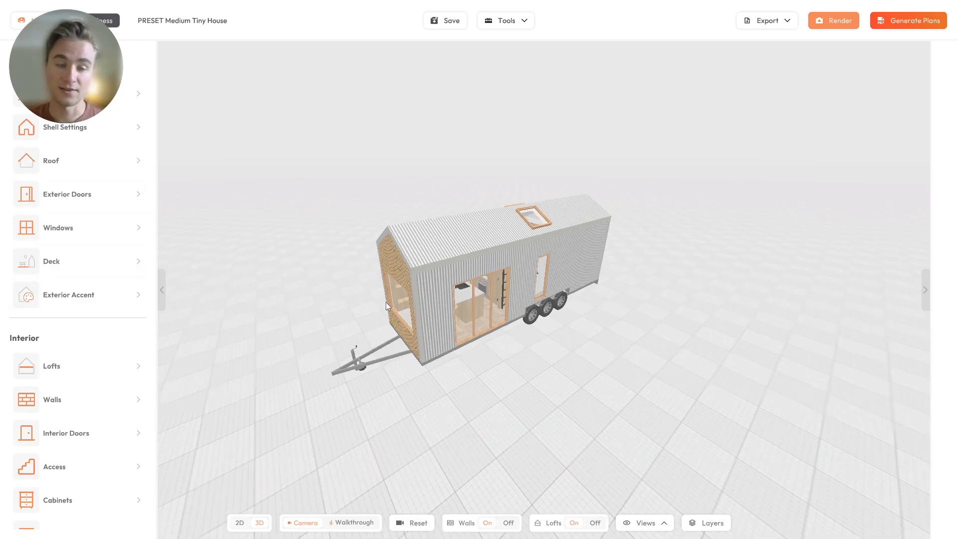
{"action": "left_click_drag", "start_coordinate": [387, 306], "coordinate": [475, 310]}
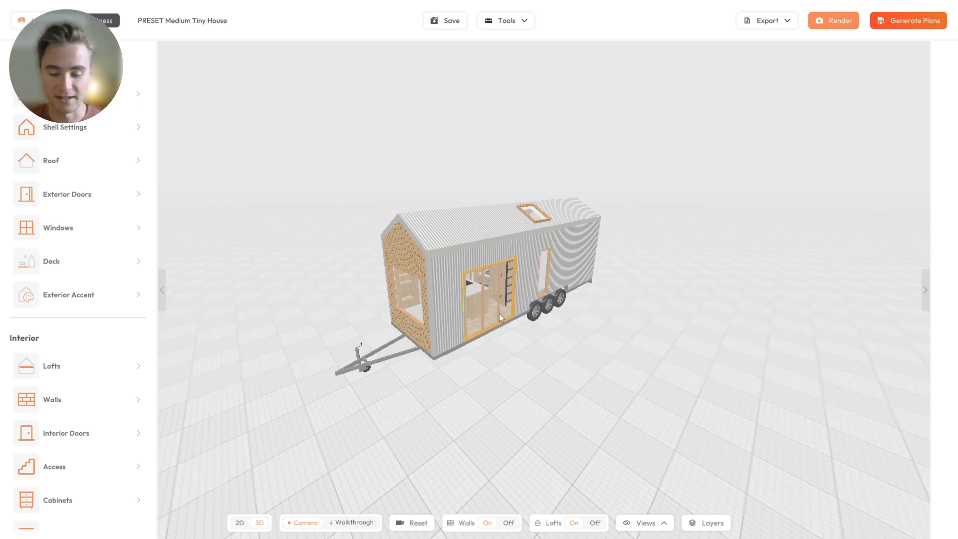
{"action": "scroll", "coordinate": [499, 318], "scroll_direction": "up", "scroll_amount": 3}
{"action": "left_click_drag", "start_coordinate": [475, 348], "coordinate": [475, 337]}
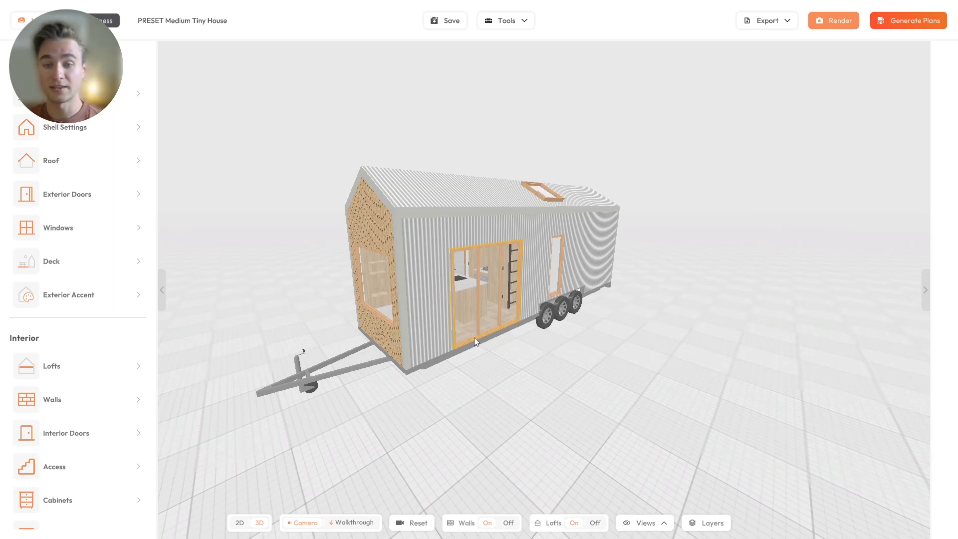
{"action": "left_click_drag", "start_coordinate": [481, 337], "coordinate": [479, 316]}
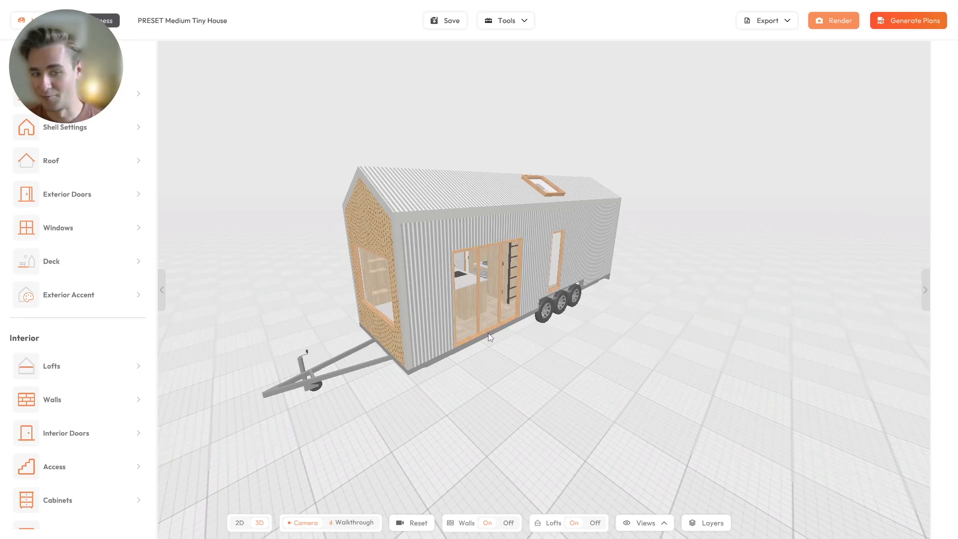
{"action": "left_click_drag", "start_coordinate": [472, 337], "coordinate": [544, 363]}
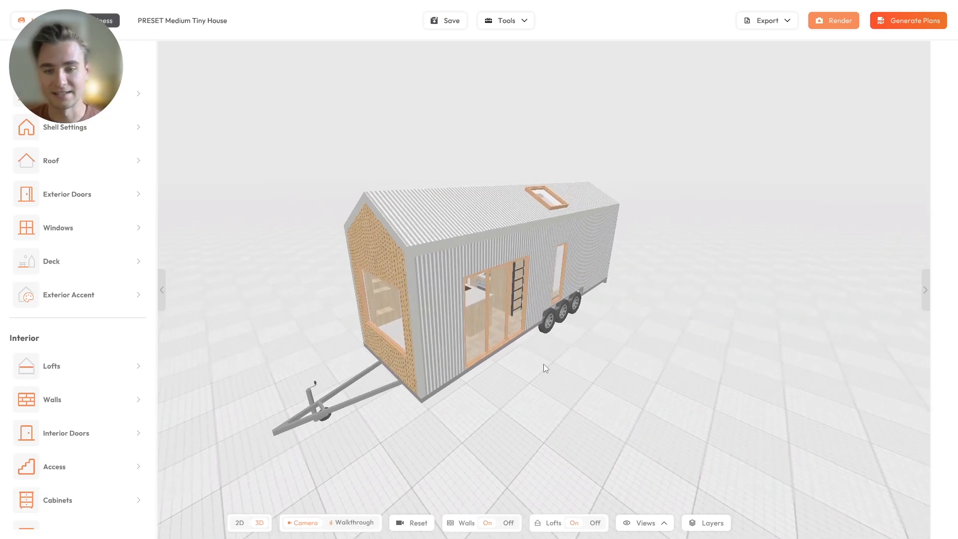
{"action": "left_click", "coordinate": [508, 523]}
{"action": "scroll", "coordinate": [537, 260], "scroll_direction": "down", "scroll_amount": 5}
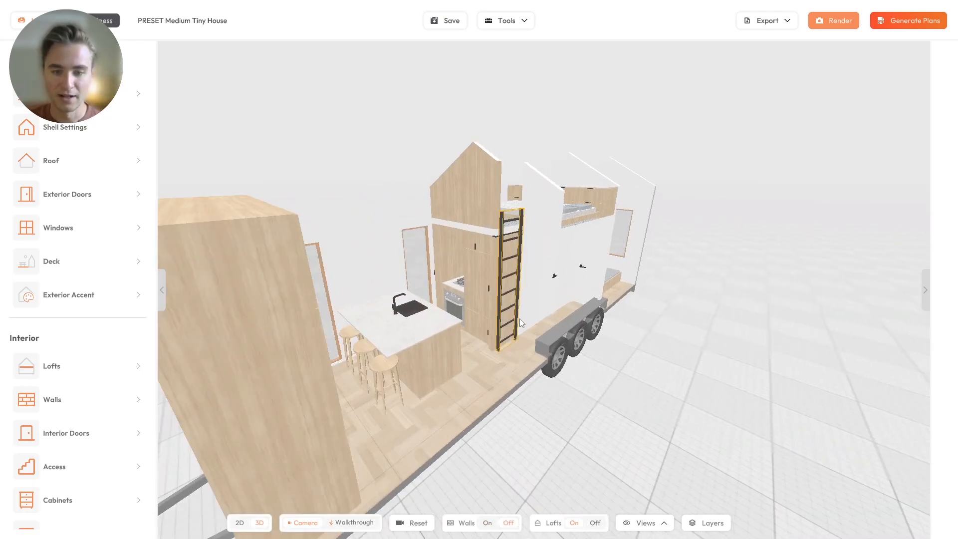
Examine the kitchen, ladder, sleeping loft and bedroom of the tiny house from several angles
{"action": "left_click_drag", "start_coordinate": [569, 302], "coordinate": [489, 338]}
{"action": "scroll", "coordinate": [490, 335], "scroll_direction": "up", "scroll_amount": 6}
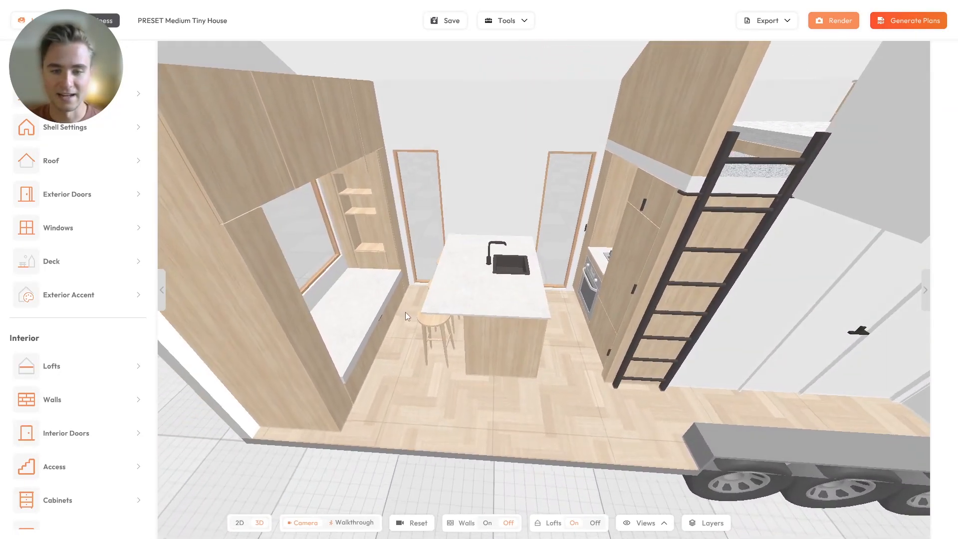
{"action": "left_click_drag", "start_coordinate": [551, 304], "coordinate": [436, 298]}
{"action": "right_click_drag", "start_coordinate": [694, 321], "coordinate": [319, 301]}
{"action": "scroll", "coordinate": [320, 299], "scroll_direction": "down", "scroll_amount": 3}
{"action": "left_click_drag", "start_coordinate": [597, 307], "coordinate": [411, 305]}
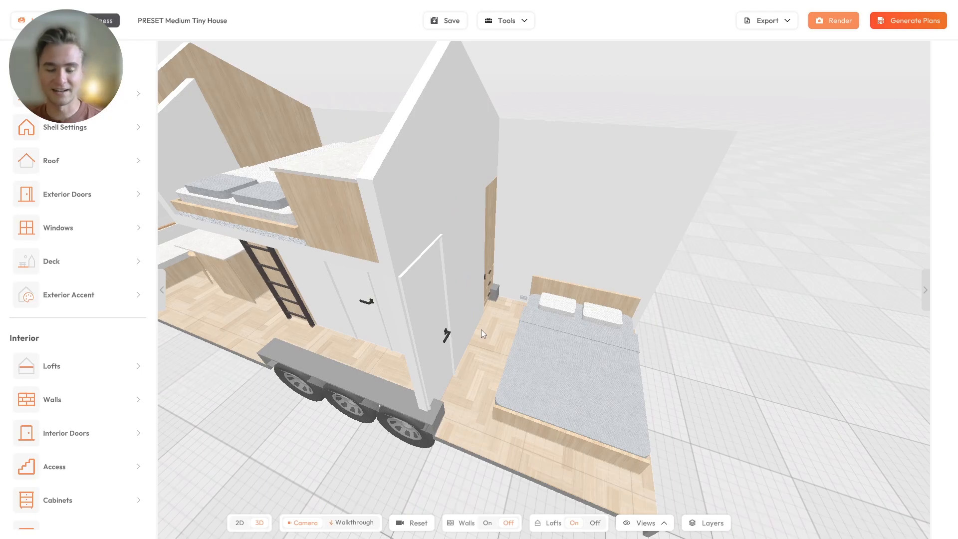
{"action": "left_click_drag", "start_coordinate": [366, 319], "coordinate": [623, 320]}
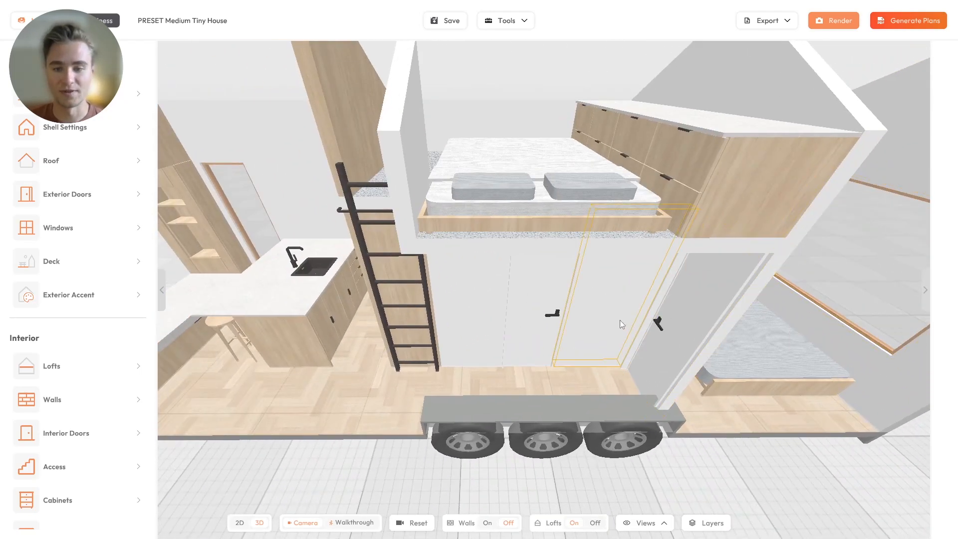
{"action": "scroll", "coordinate": [624, 319], "scroll_direction": "down", "scroll_amount": 5}
{"action": "left_click_drag", "start_coordinate": [503, 352], "coordinate": [607, 290]}
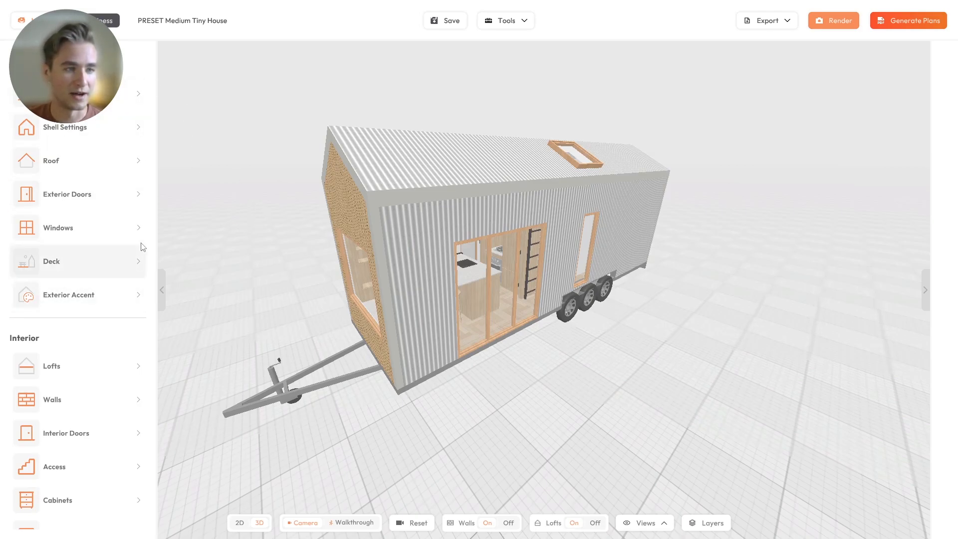
Look over the design categories, open the trailer's Foundation settings and collapse the tutorial section
{"action": "scroll", "coordinate": [75, 299], "scroll_direction": "down", "scroll_amount": 4}
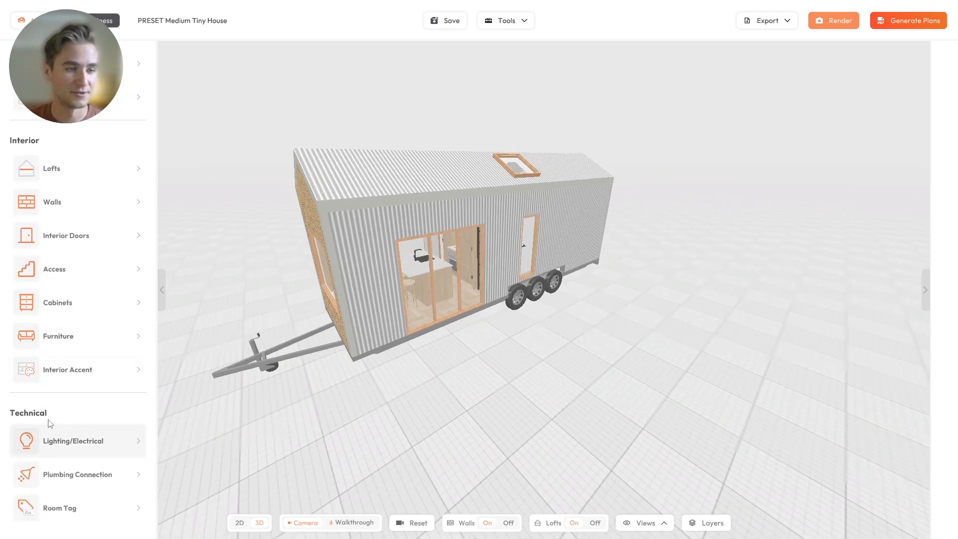
{"action": "scroll", "coordinate": [68, 310], "scroll_direction": "up", "scroll_amount": 4}
{"action": "left_click_drag", "start_coordinate": [181, 318], "coordinate": [319, 294]}
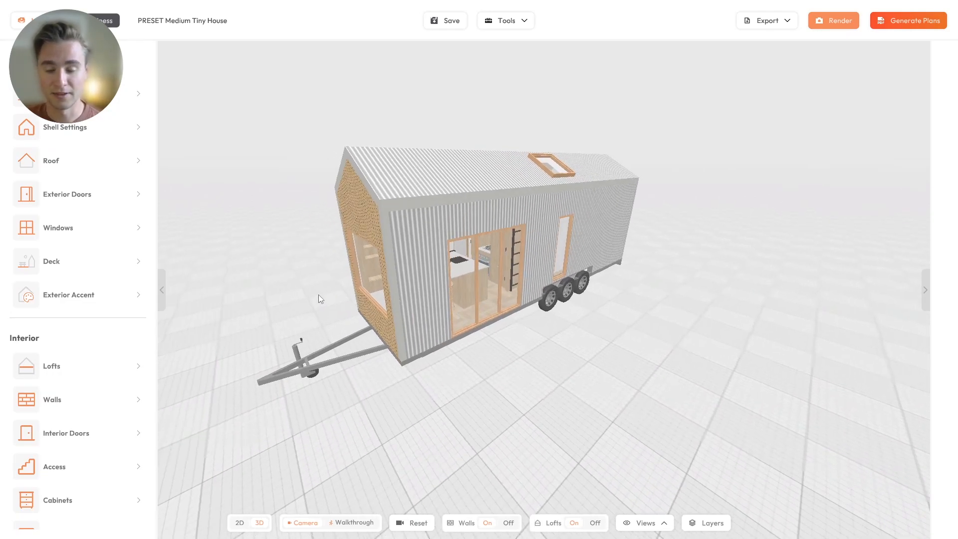
{"action": "scroll", "coordinate": [312, 290], "scroll_direction": "up", "scroll_amount": 2}
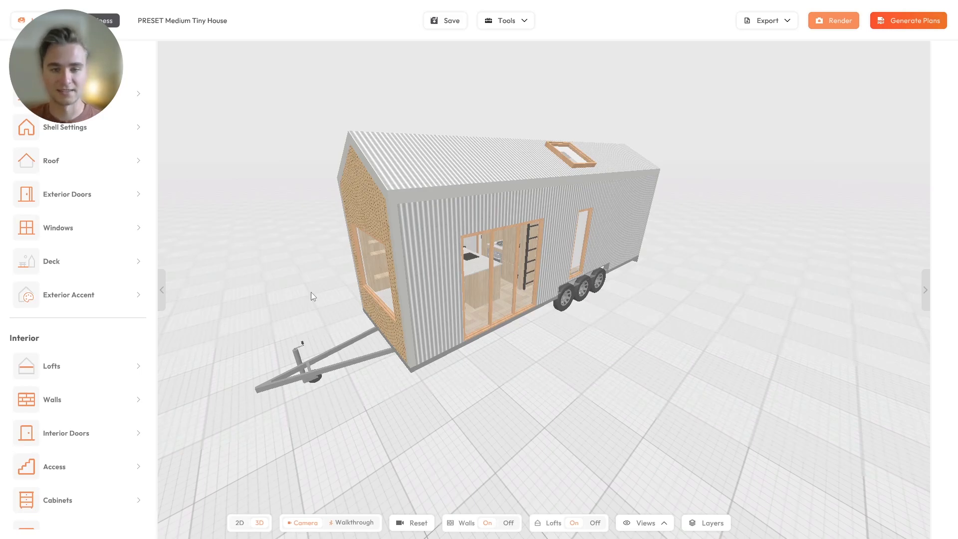
{"action": "left_click_drag", "start_coordinate": [355, 265], "coordinate": [349, 252]}
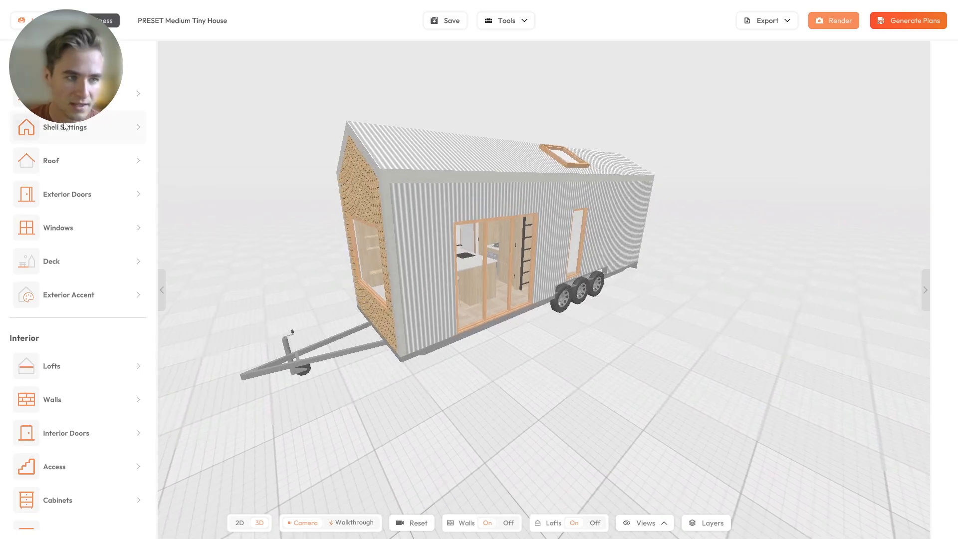
{"action": "left_click", "coordinate": [132, 94]}
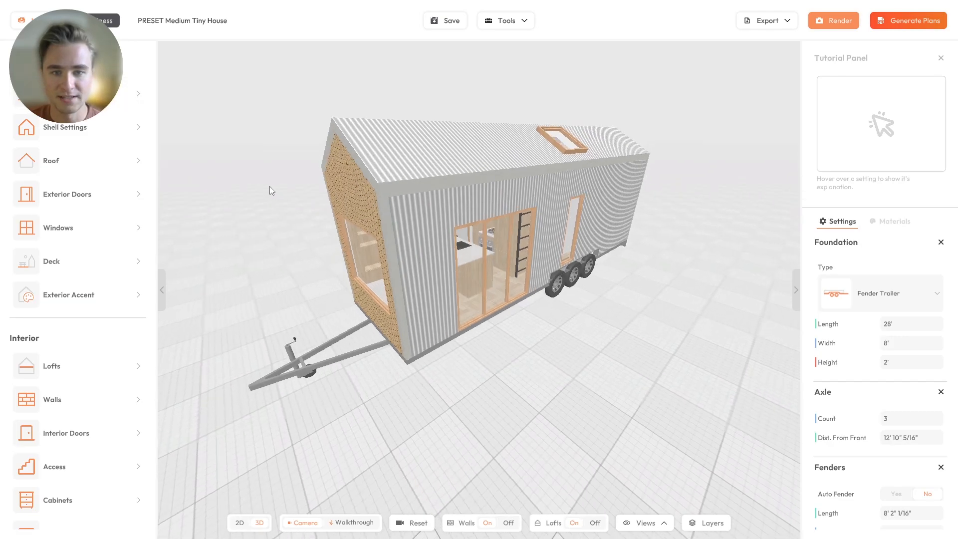
{"action": "left_click", "coordinate": [940, 58]}
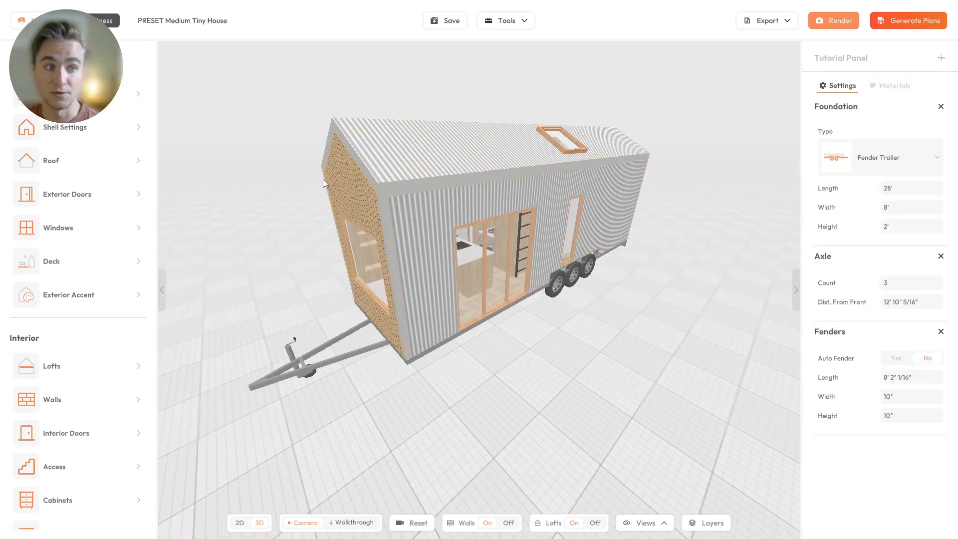
Set the fender trailer's foundation length to 30'
{"action": "left_click", "coordinate": [923, 192]}
{"action": "type", "text": "30"}
{"action": "key", "text": "Return"}
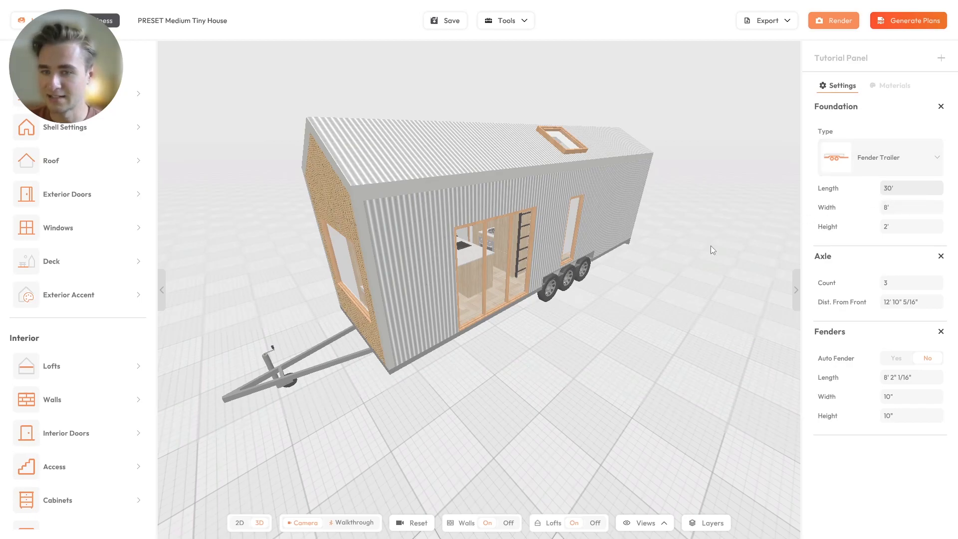
{"action": "left_click_drag", "start_coordinate": [525, 290], "coordinate": [534, 273]}
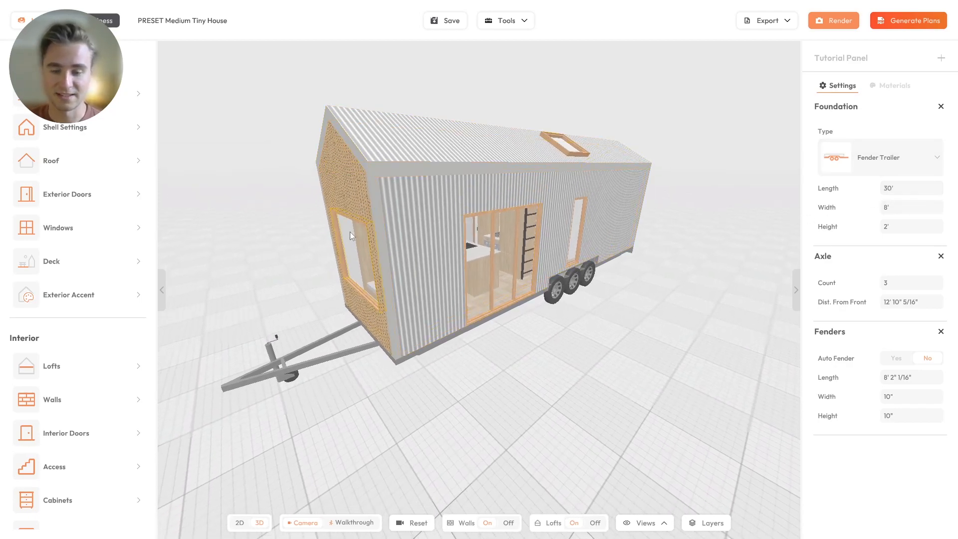
{"action": "left_click_drag", "start_coordinate": [583, 169], "coordinate": [561, 254]}
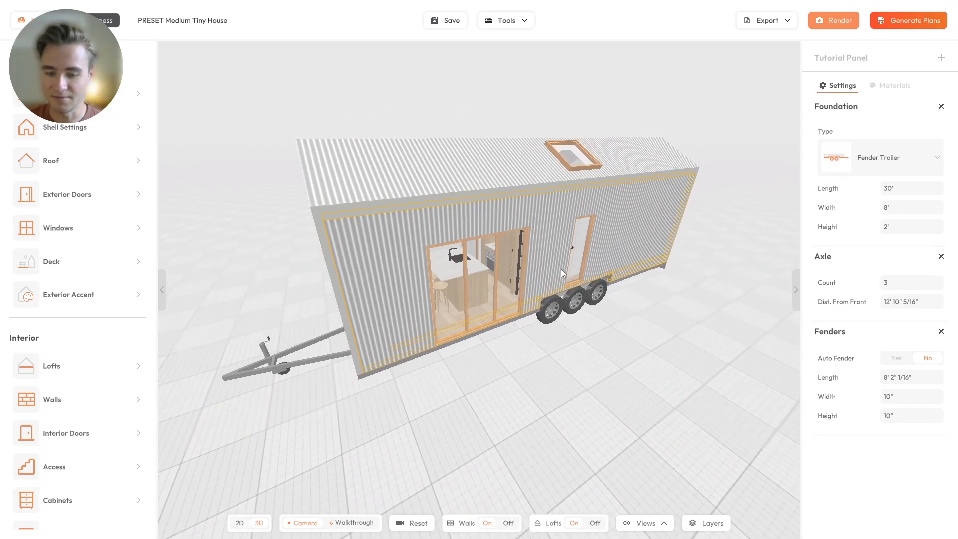
Hide the walls and move all interior objects 1' towards the back of the trailer
{"action": "left_click", "coordinate": [508, 522]}
{"action": "left_click_drag", "start_coordinate": [585, 305], "coordinate": [422, 368]}
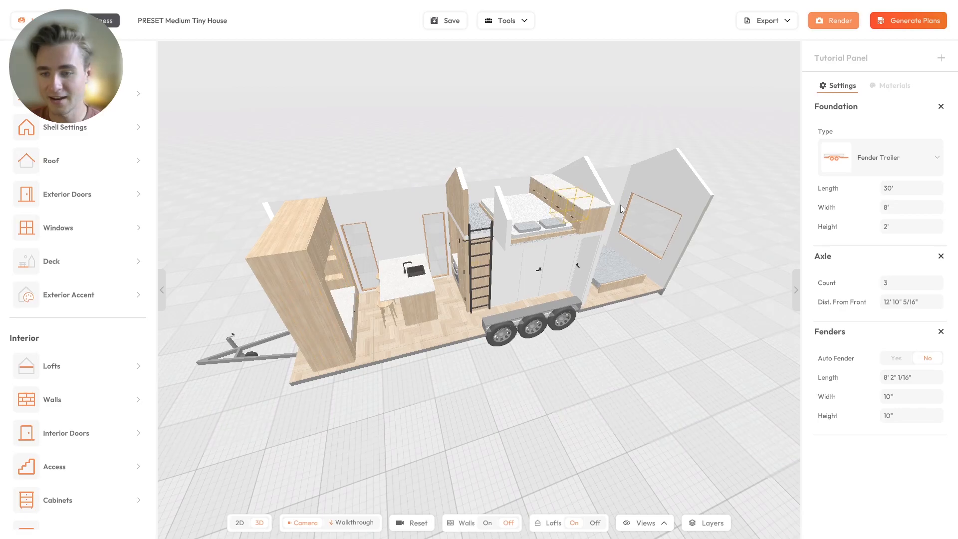
{"action": "left_click", "coordinate": [506, 21]}
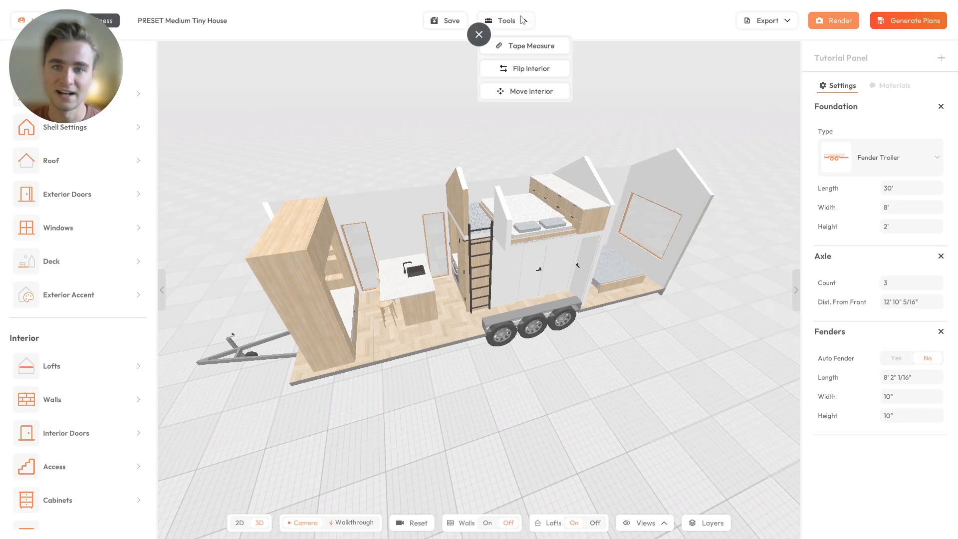
{"action": "left_click", "coordinate": [554, 91]}
{"action": "left_click", "coordinate": [903, 132]}
{"action": "type", "text": "1"}
{"action": "left_click", "coordinate": [911, 152]}
{"action": "left_click", "coordinate": [897, 183]}
{"action": "left_click", "coordinate": [836, 210]}
{"action": "left_click_drag", "start_coordinate": [299, 359], "coordinate": [384, 219]}
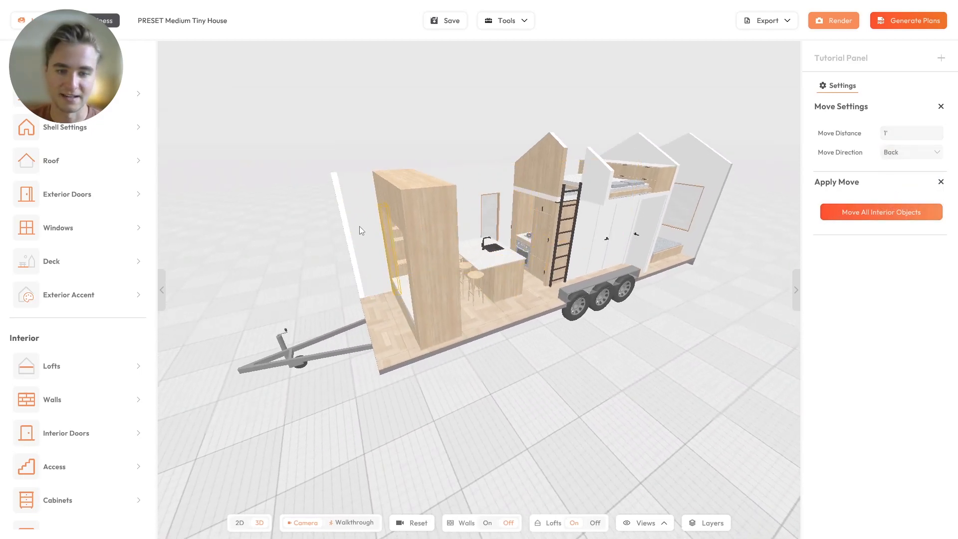
{"action": "left_click_drag", "start_coordinate": [421, 280], "coordinate": [699, 200]}
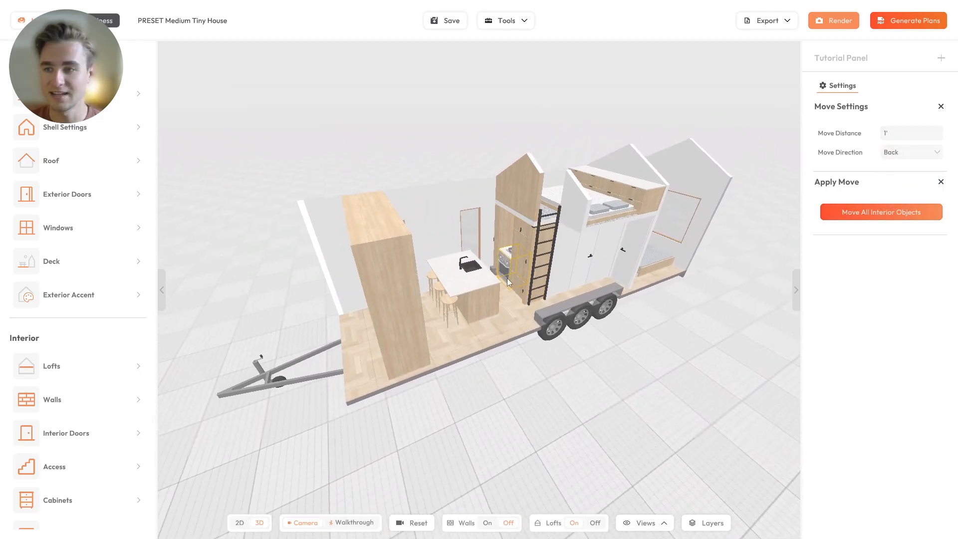
Move all interior objects 1' towards the front of the trailer
{"action": "left_click", "coordinate": [912, 152]}
{"action": "left_click", "coordinate": [898, 168]}
{"action": "left_click", "coordinate": [874, 211]}
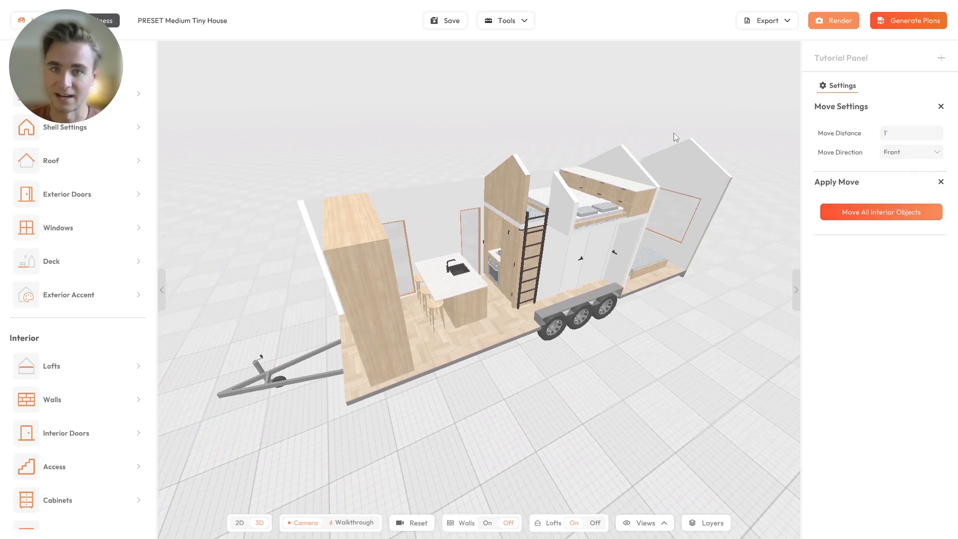
Change the tiny house's base type from Fender Trailer to Foundation
{"action": "left_click", "coordinate": [631, 299]}
{"action": "left_click_drag", "start_coordinate": [631, 300], "coordinate": [639, 264]}
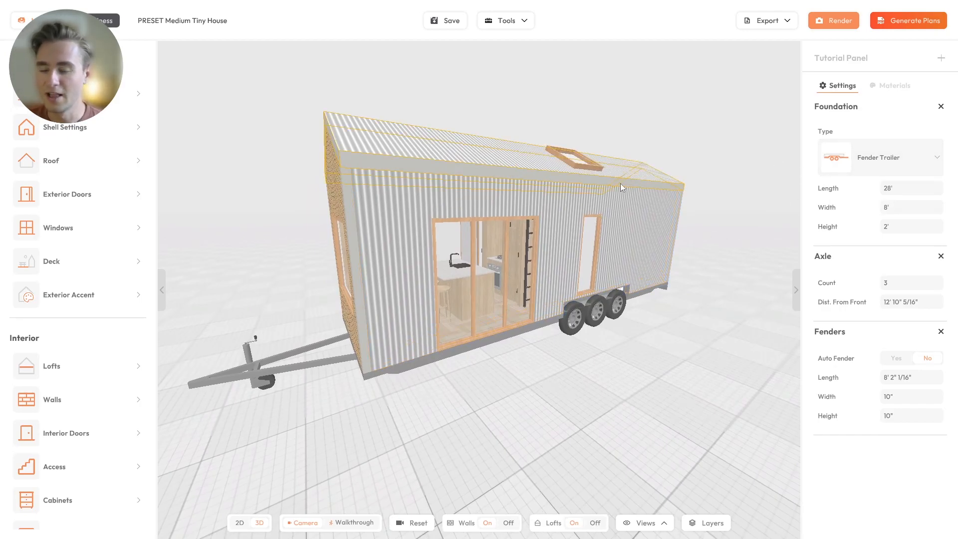
{"action": "left_click_drag", "start_coordinate": [703, 179], "coordinate": [684, 207]}
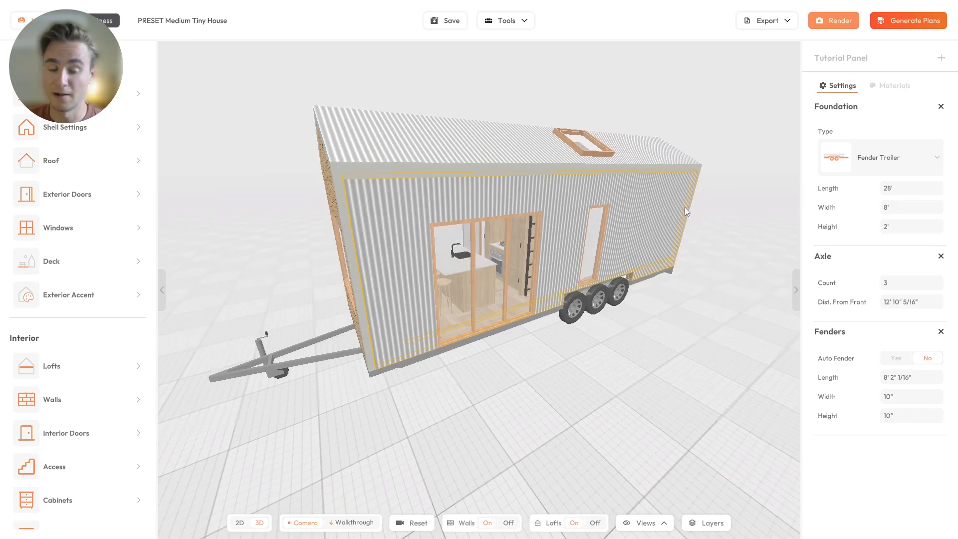
{"action": "left_click", "coordinate": [869, 162]}
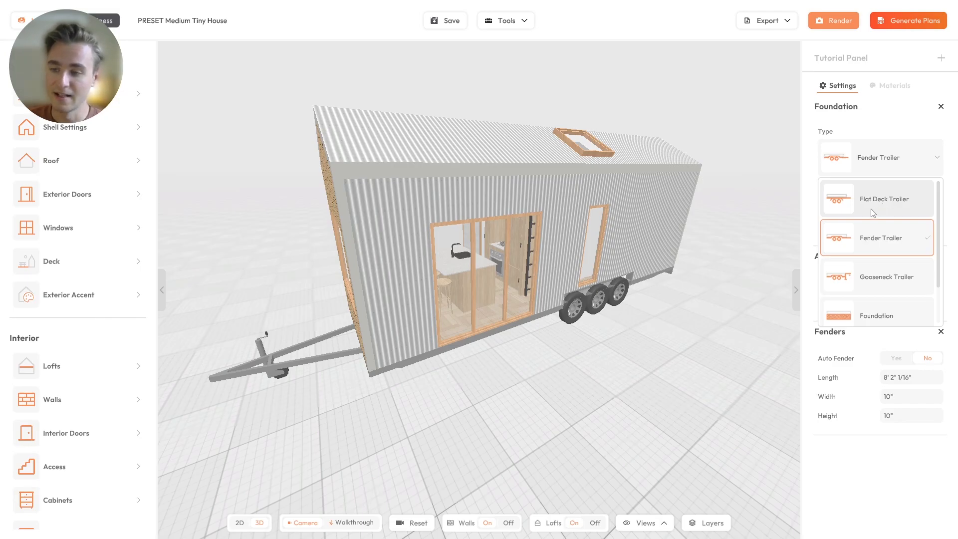
{"action": "scroll", "coordinate": [893, 244], "scroll_direction": "down", "scroll_amount": 1}
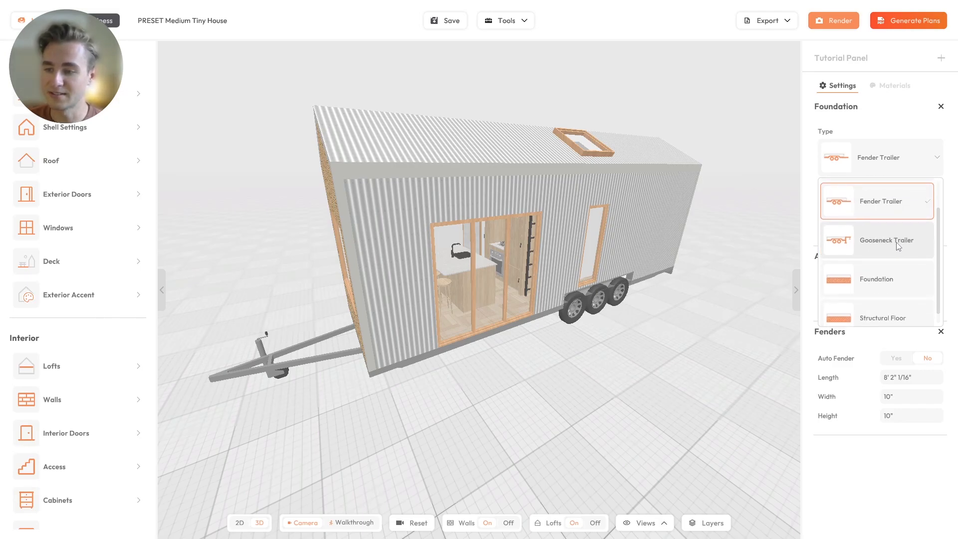
{"action": "scroll", "coordinate": [869, 244], "scroll_direction": "down", "scroll_amount": 1}
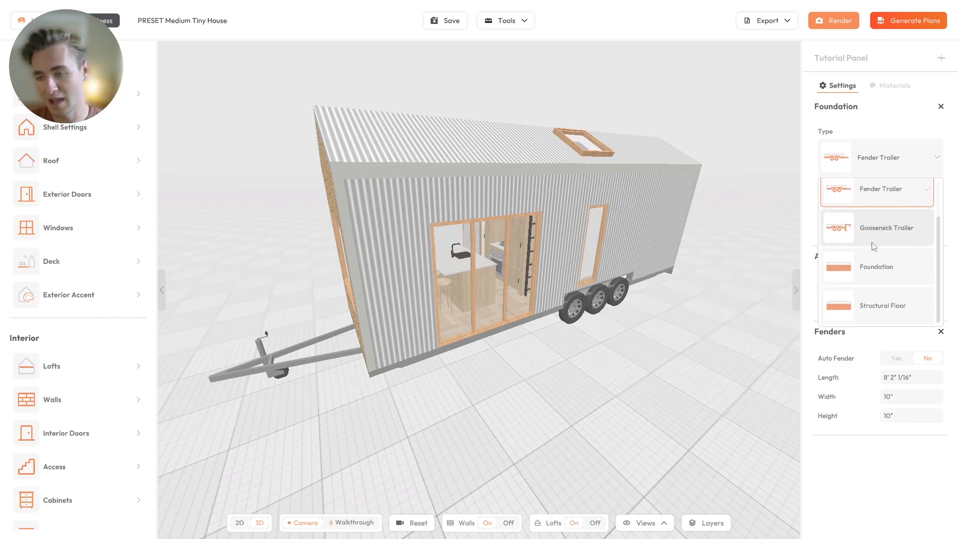
{"action": "left_click", "coordinate": [861, 279]}
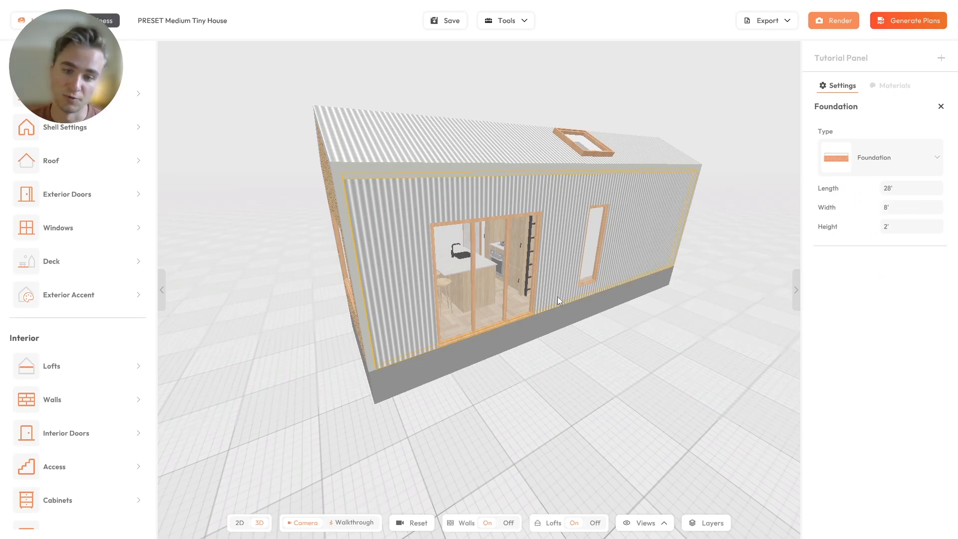
Change the tiny house's base type to Structural Floor
{"action": "left_click", "coordinate": [868, 167]}
{"action": "scroll", "coordinate": [878, 260], "scroll_direction": "down", "scroll_amount": 1}
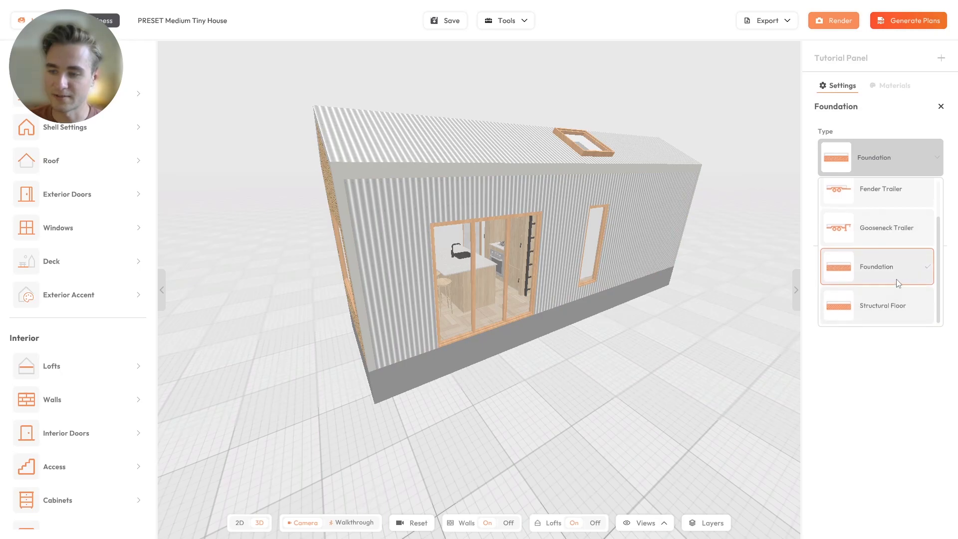
{"action": "left_click", "coordinate": [891, 317]}
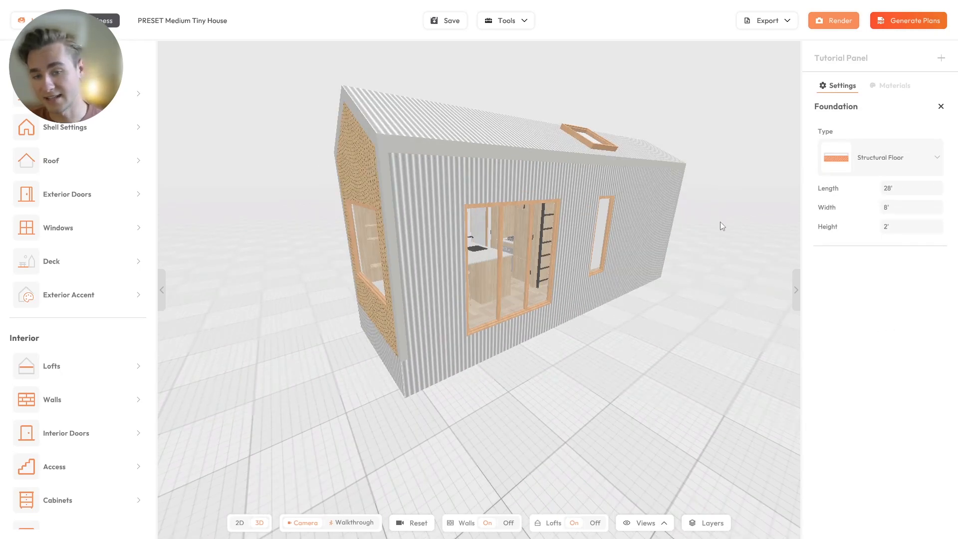
Change the tiny house's base type back to Fender Trailer
{"action": "left_click", "coordinate": [897, 160]}
{"action": "left_click", "coordinate": [869, 242]}
{"action": "left_click_drag", "start_coordinate": [696, 252], "coordinate": [612, 301]}
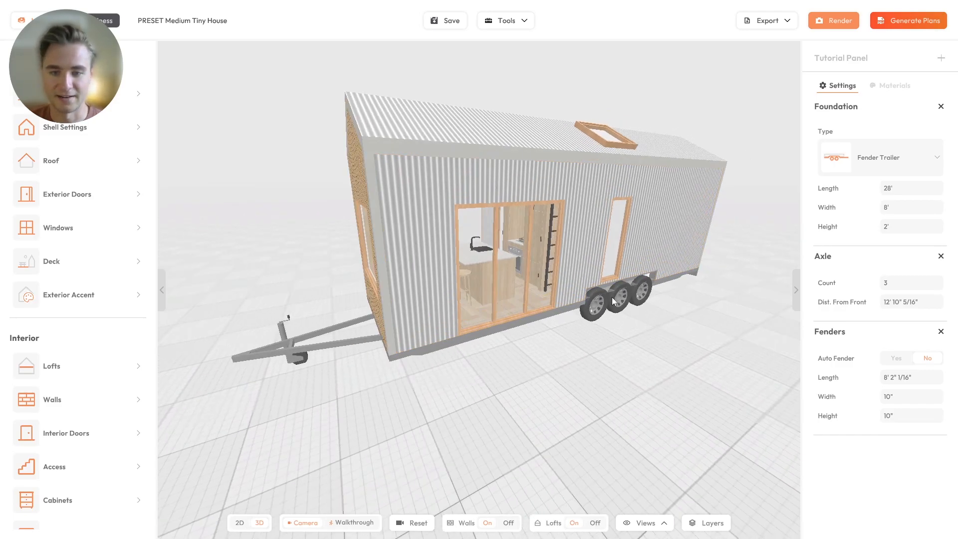
{"action": "mouse_move", "coordinate": [519, 276]}
{"action": "left_mouse_down"}
{"action": "mouse_move", "coordinate": [500, 270]}
{"action": "mouse_move", "coordinate": [511, 278]}
{"action": "left_mouse_up"}
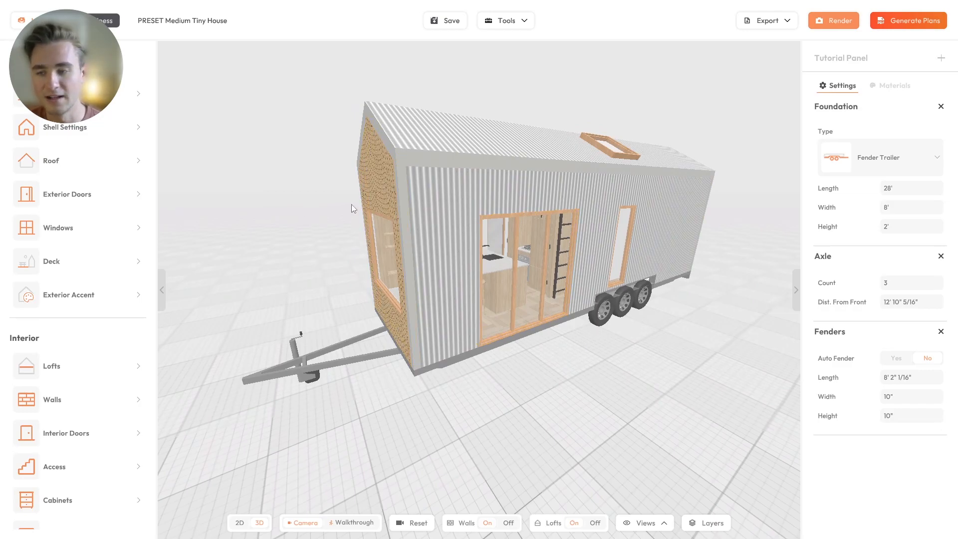
Open the settings of the shell's front end and examine the available house end types
{"action": "left_click", "coordinate": [115, 127]}
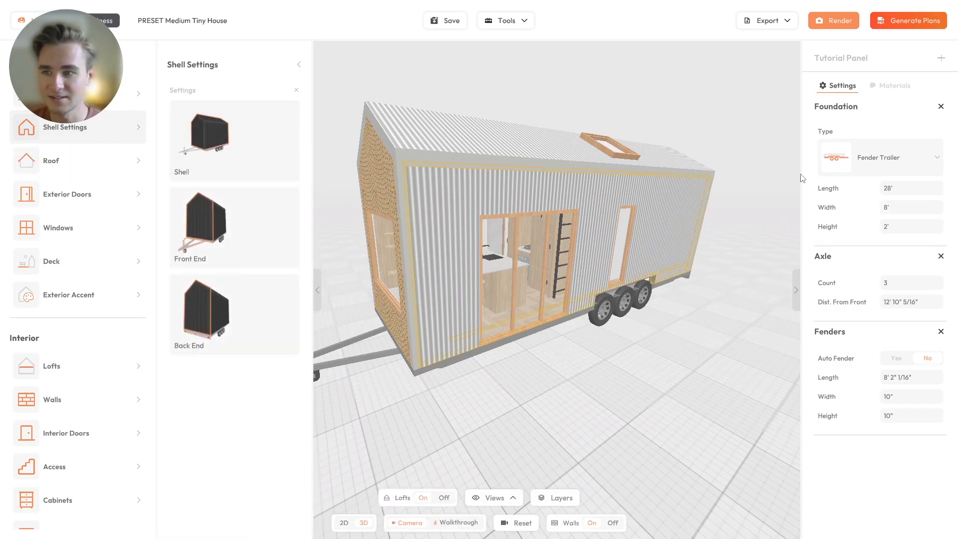
{"action": "left_click_drag", "start_coordinate": [540, 173], "coordinate": [433, 157]}
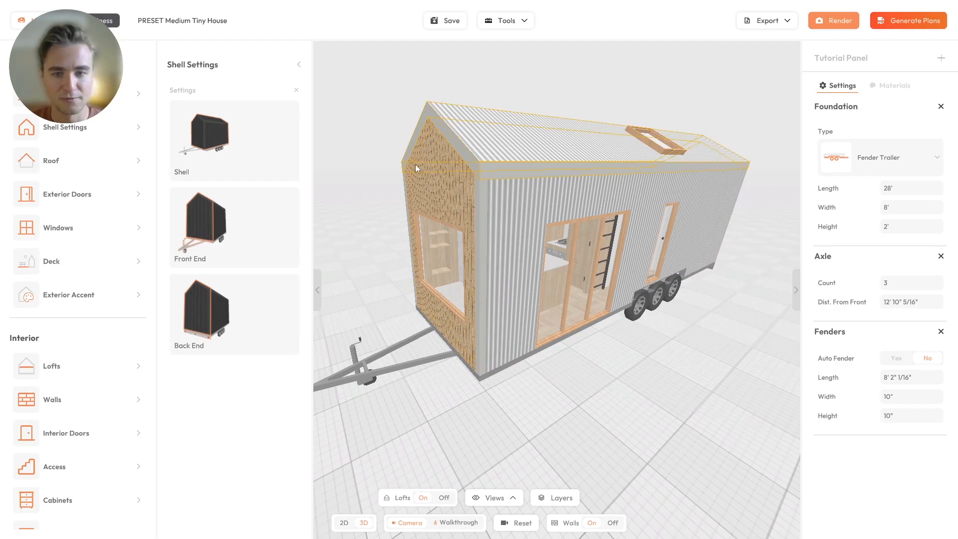
{"action": "left_click", "coordinate": [211, 204]}
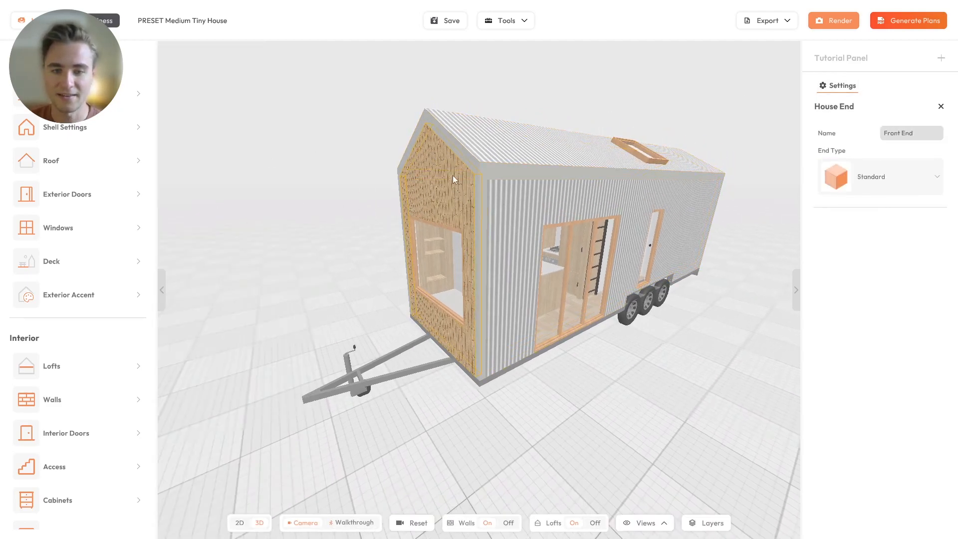
{"action": "scroll", "coordinate": [412, 223], "scroll_direction": "down", "scroll_amount": 3}
{"action": "left_click_drag", "start_coordinate": [417, 224], "coordinate": [645, 223]}
{"action": "left_click", "coordinate": [880, 176]}
{"action": "scroll", "coordinate": [937, 249], "scroll_direction": "down", "scroll_amount": 1}
{"action": "scroll", "coordinate": [932, 284], "scroll_direction": "down", "scroll_amount": 2}
{"action": "scroll", "coordinate": [931, 252], "scroll_direction": "up", "scroll_amount": 1}
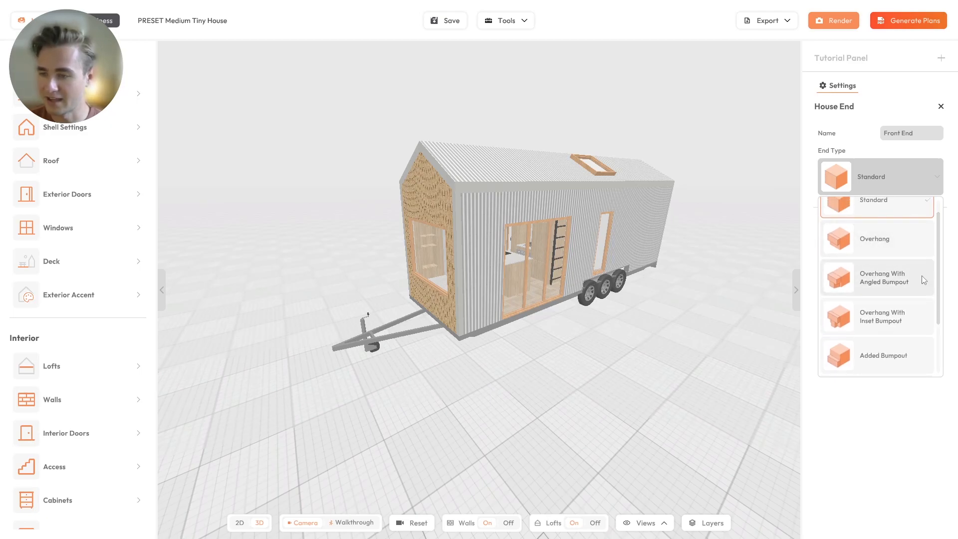
{"action": "scroll", "coordinate": [859, 270], "scroll_direction": "down", "scroll_amount": 2}
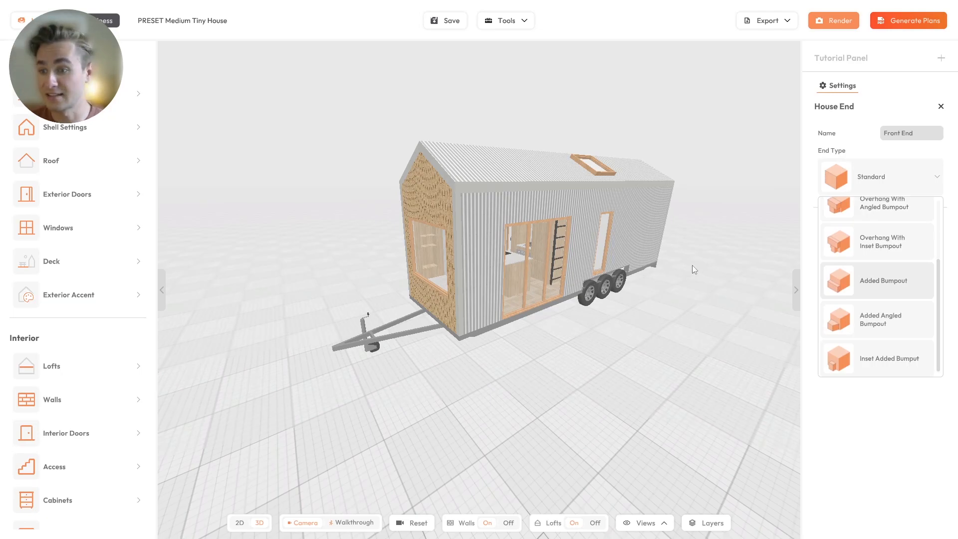
{"action": "left_click", "coordinate": [26, 166]}
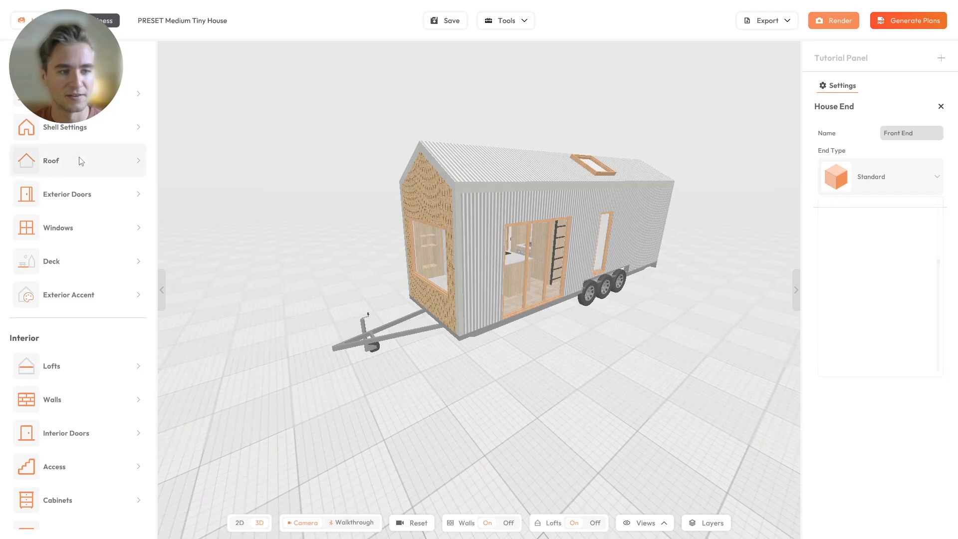
Delete both skylights from the tiny house's roof
{"action": "left_click", "coordinate": [71, 156]}
{"action": "left_click_drag", "start_coordinate": [363, 213], "coordinate": [431, 261]}
{"action": "left_click_drag", "start_coordinate": [501, 226], "coordinate": [378, 245]}
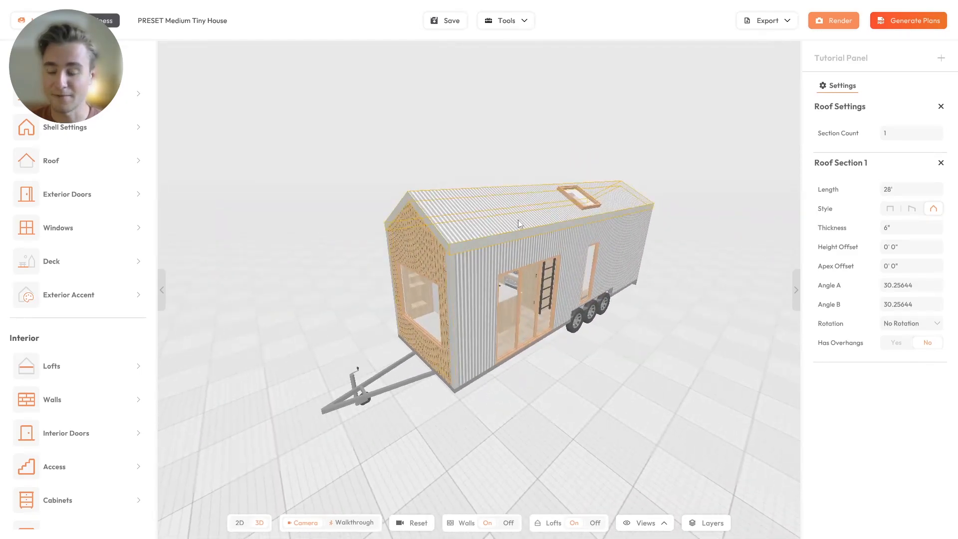
{"action": "left_click_drag", "start_coordinate": [515, 197], "coordinate": [516, 155]}
{"action": "left_click", "coordinate": [518, 158]}
{"action": "left_click", "coordinate": [504, 61]}
{"action": "left_click", "coordinate": [550, 164]}
{"action": "left_click", "coordinate": [496, 58]}
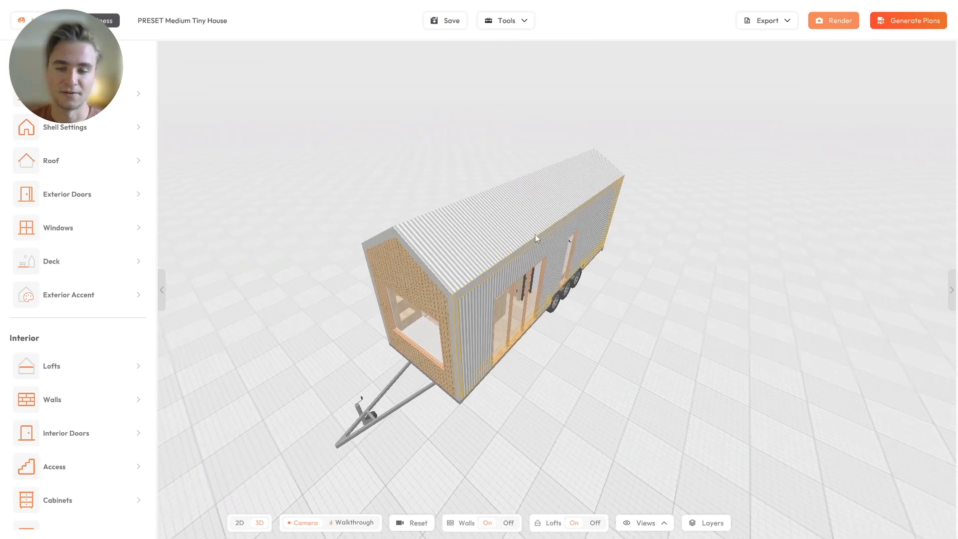
Set Angle A and Angle B of the gable roof section to 20
{"action": "left_click_drag", "start_coordinate": [534, 239], "coordinate": [239, 172]}
{"action": "left_click", "coordinate": [115, 161]}
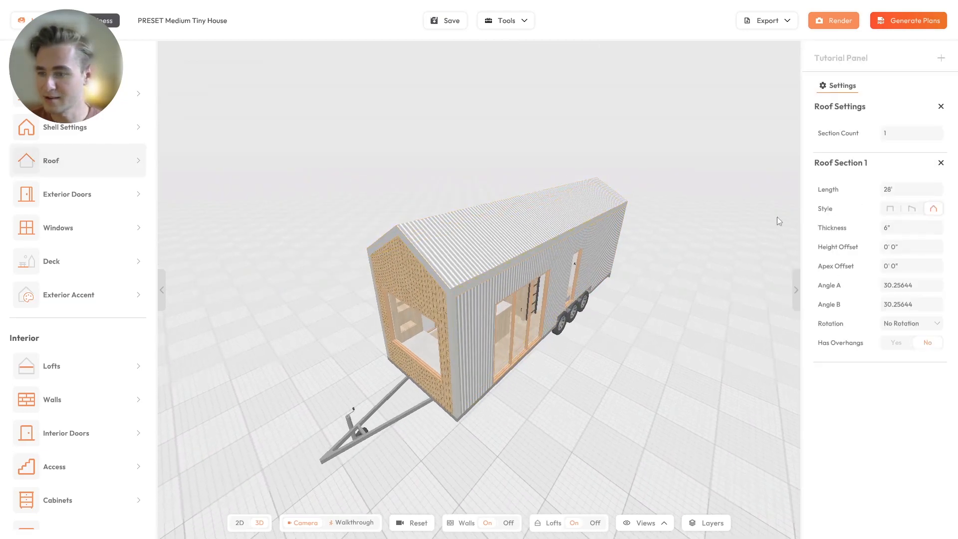
{"action": "left_click_drag", "start_coordinate": [708, 235], "coordinate": [644, 213]}
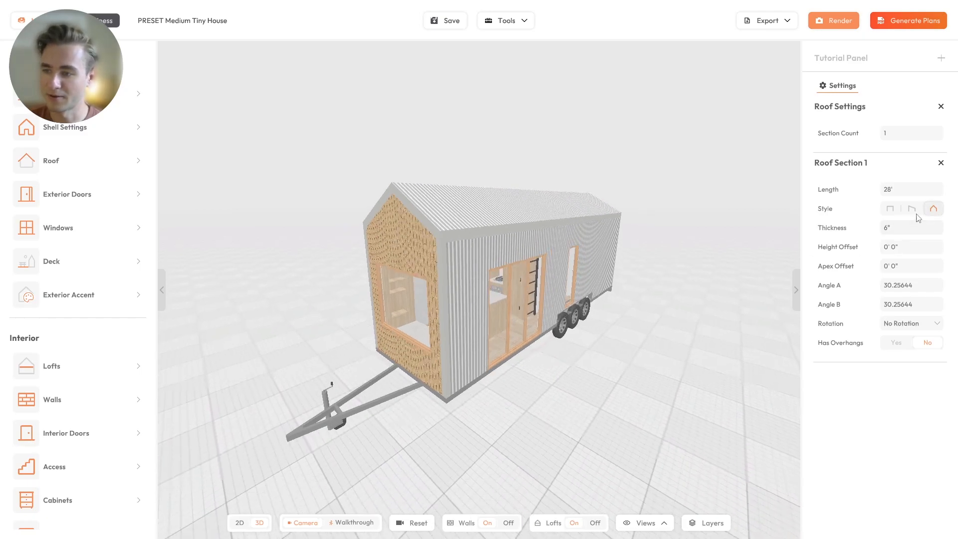
{"action": "double_click", "coordinate": [914, 285]}
{"action": "type", "text": "20"}
{"action": "double_click", "coordinate": [915, 304]}
{"action": "type", "text": "20"}
{"action": "left_click_drag", "start_coordinate": [547, 275], "coordinate": [593, 281]}
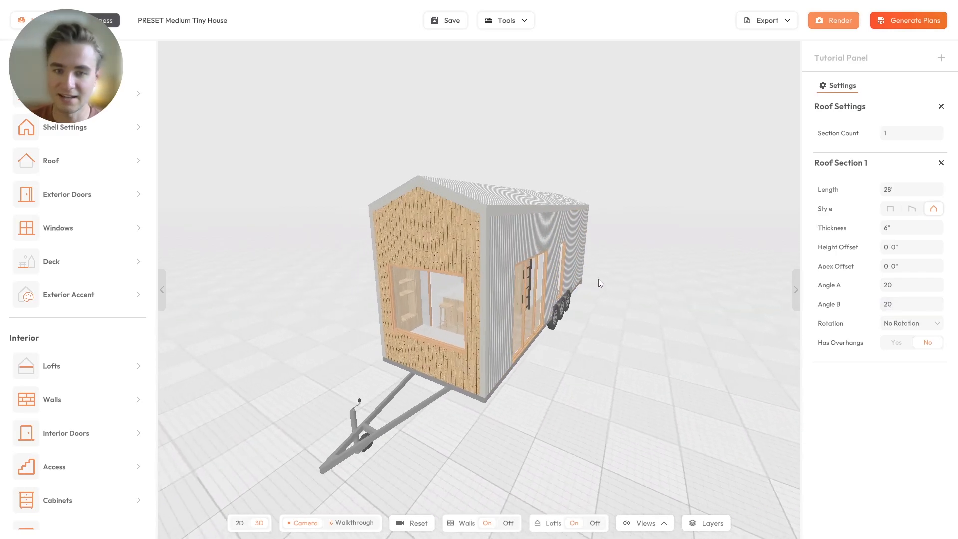
Change the roof section's style to a single slope and set its Angle A to 5
{"action": "left_click", "coordinate": [912, 209]}
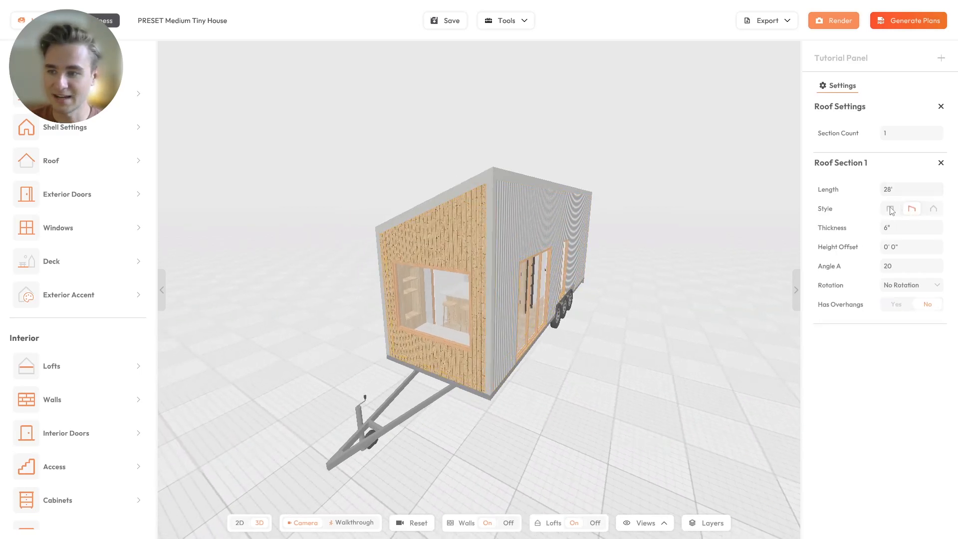
{"action": "double_click", "coordinate": [907, 266]}
{"action": "type", "text": "5"}
Try a rotation of 90 Degrees on the roof section and return it to No Rotation
{"action": "left_click", "coordinate": [920, 285]}
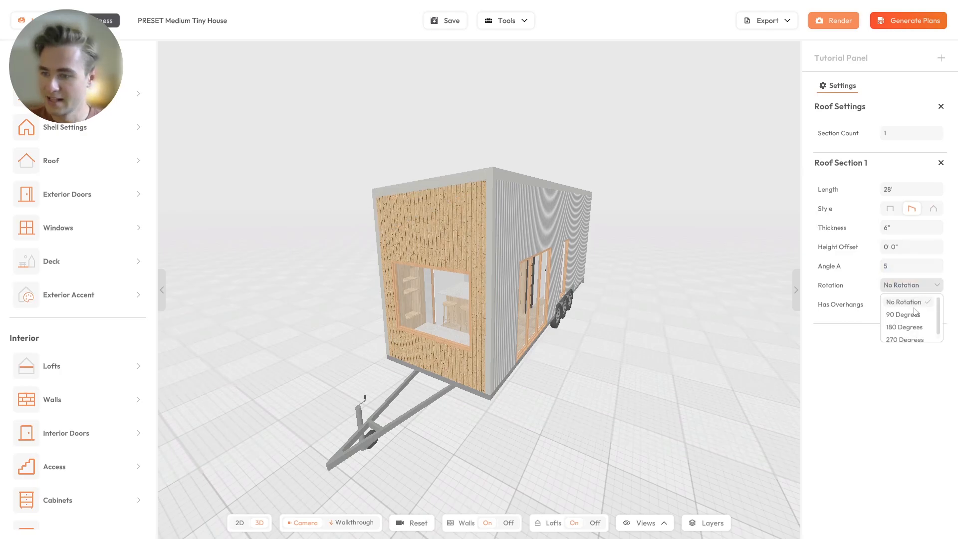
{"action": "left_click", "coordinate": [900, 312]}
{"action": "left_click_drag", "start_coordinate": [771, 305], "coordinate": [508, 254]}
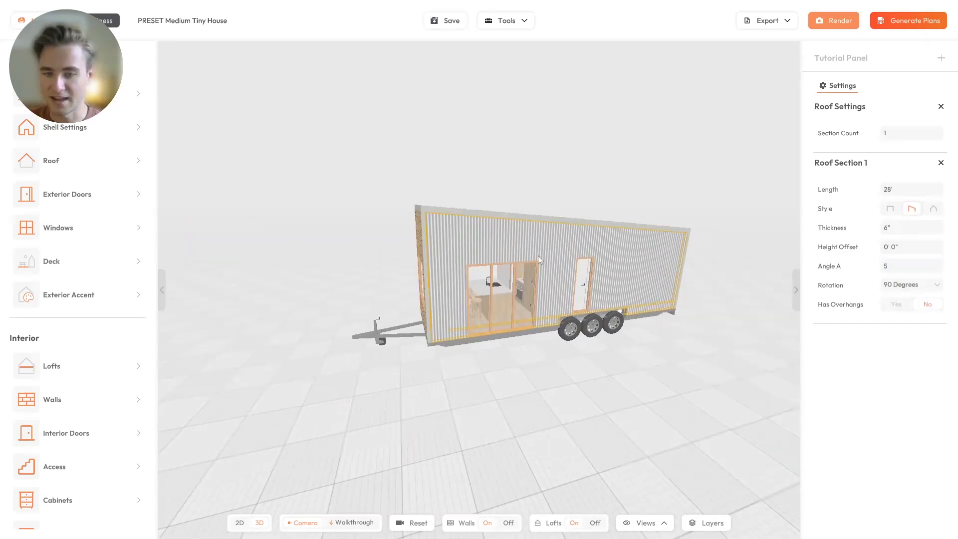
{"action": "left_click", "coordinate": [923, 285]}
{"action": "left_click", "coordinate": [897, 301]}
{"action": "left_click_drag", "start_coordinate": [653, 291], "coordinate": [549, 231]}
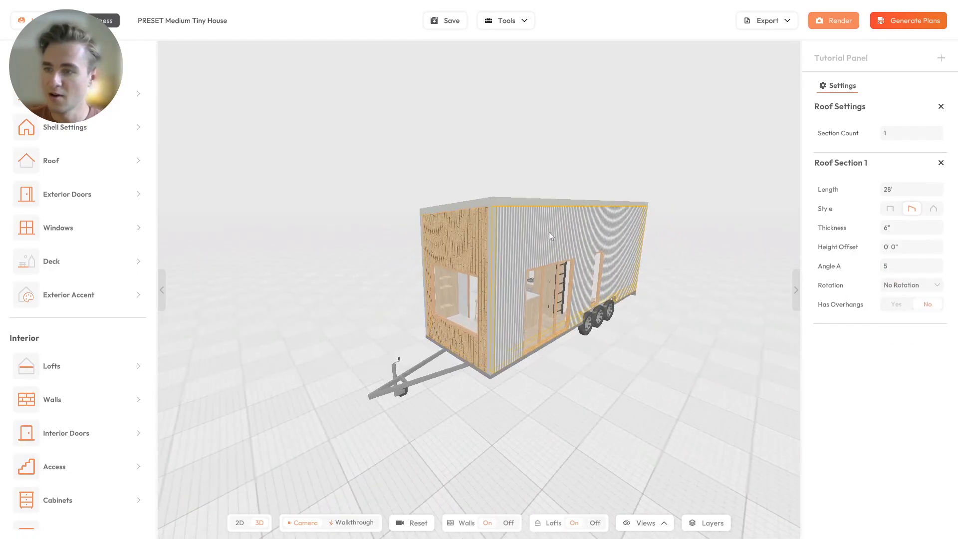
Set the roof's section count to 2 and look at the divided roof
{"action": "left_click", "coordinate": [916, 141]}
{"action": "type", "text": "2"}
{"action": "left_click_drag", "start_coordinate": [403, 192], "coordinate": [587, 232]}
{"action": "left_click_drag", "start_coordinate": [487, 233], "coordinate": [562, 229]}
{"action": "scroll", "coordinate": [561, 250], "scroll_direction": "up", "scroll_amount": 3}
Set the roof's section count back to 1
{"action": "double_click", "coordinate": [924, 133]}
{"action": "type", "text": "1"}
{"action": "left_click_drag", "start_coordinate": [539, 294], "coordinate": [585, 281]}
{"action": "left_click_drag", "start_coordinate": [425, 178], "coordinate": [277, 232]}
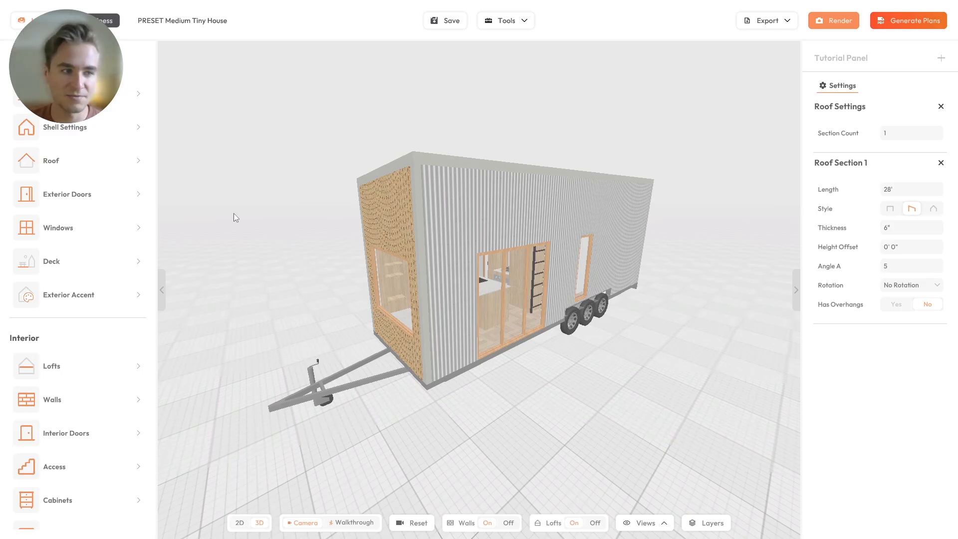
{"action": "left_click_drag", "start_coordinate": [235, 216], "coordinate": [285, 222]}
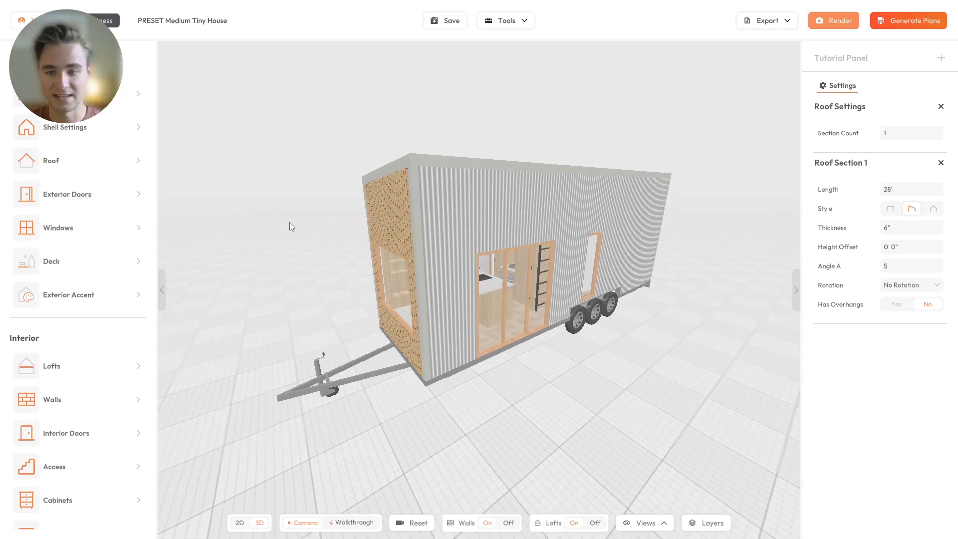
Place an awning window on the side wall, about 3' 9" from the rear edge and 3' 6" above the wall's base
{"action": "left_click", "coordinate": [110, 230]}
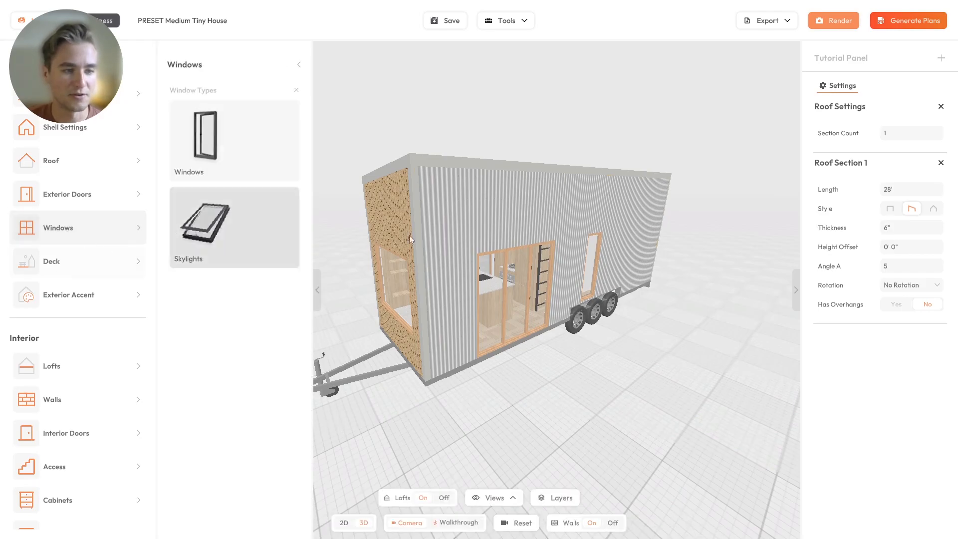
{"action": "left_click", "coordinate": [193, 133]}
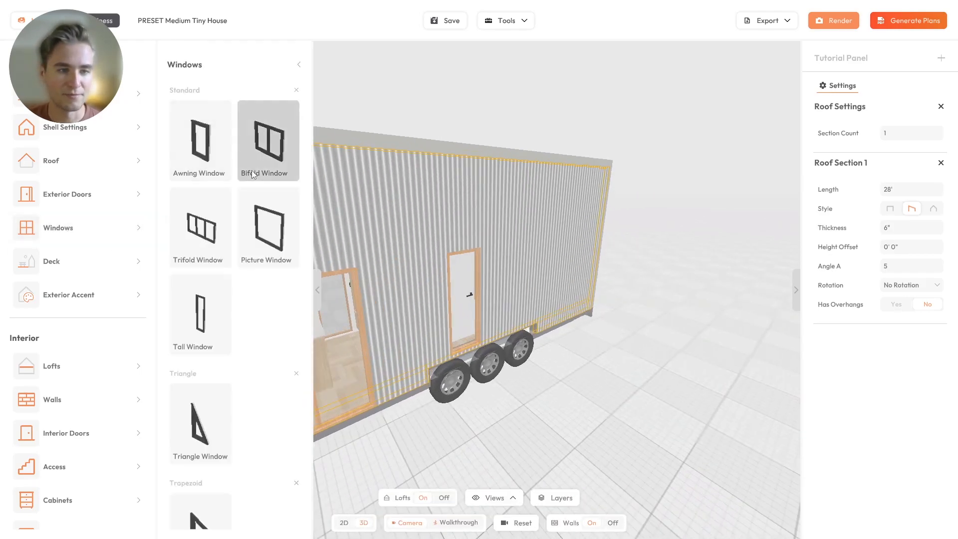
{"action": "left_click", "coordinate": [199, 143]}
{"action": "left_click", "coordinate": [551, 287]}
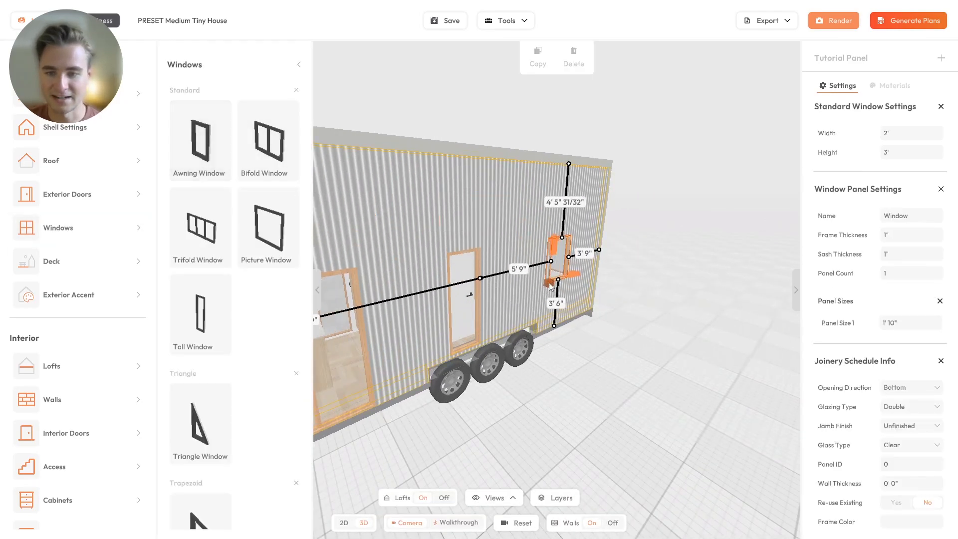
{"action": "left_click_drag", "start_coordinate": [606, 280], "coordinate": [435, 279]}
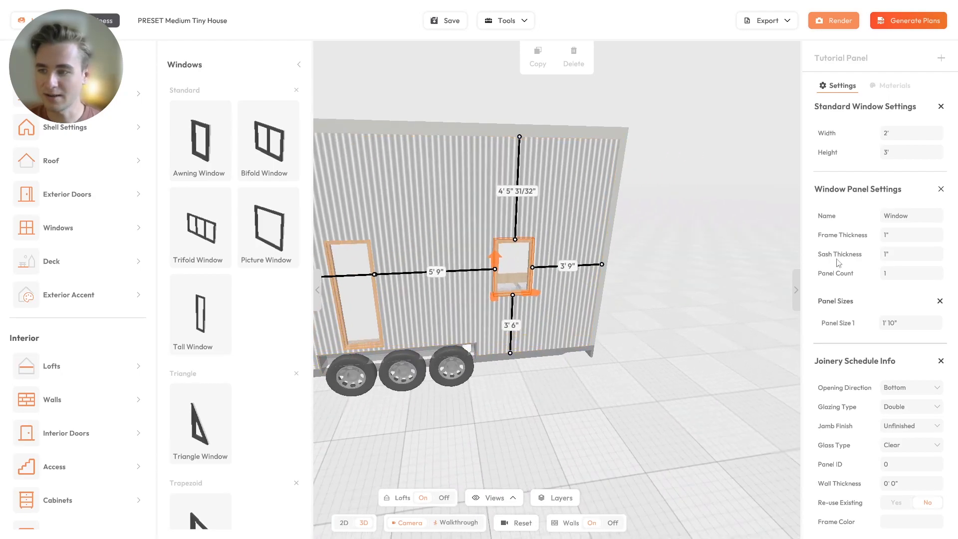
Set the new side-wall window's width to 4' and its panel count to 3
{"action": "left_click", "coordinate": [902, 138]}
{"action": "type", "text": "4"}
{"action": "key", "text": "Return"}
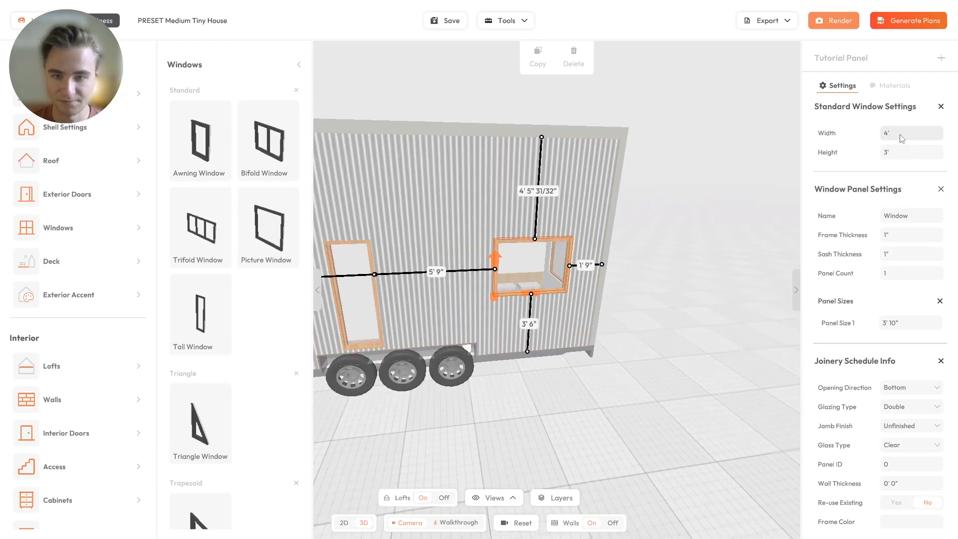
{"action": "left_click", "coordinate": [897, 273]}
{"action": "type", "text": "3"}
{"action": "key", "text": "Return"}
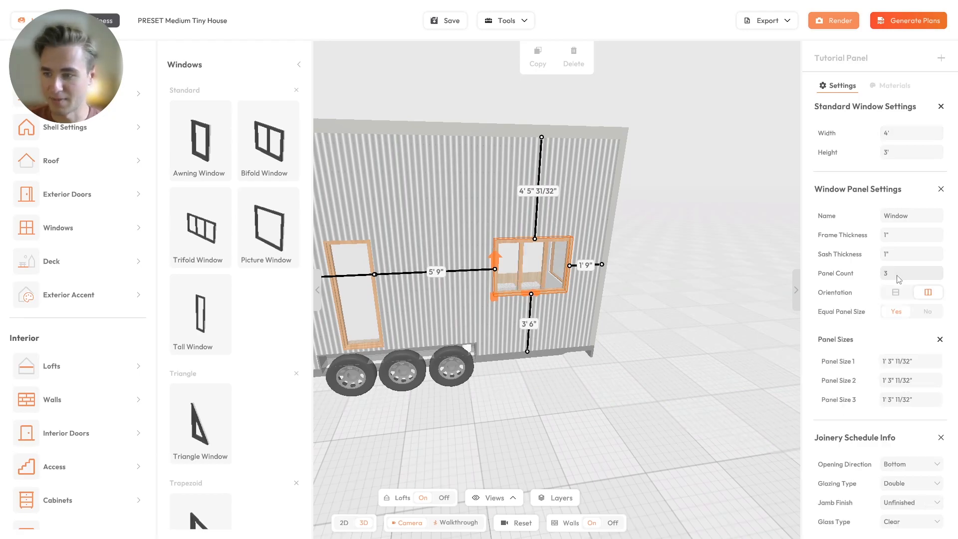
Stack the new window's panels vertically and set Panel Size 1 and Panel Size 2 to 1'
{"action": "left_click", "coordinate": [896, 292]}
{"action": "left_click_drag", "start_coordinate": [496, 289], "coordinate": [397, 306]}
{"action": "left_click_drag", "start_coordinate": [679, 298], "coordinate": [676, 284]}
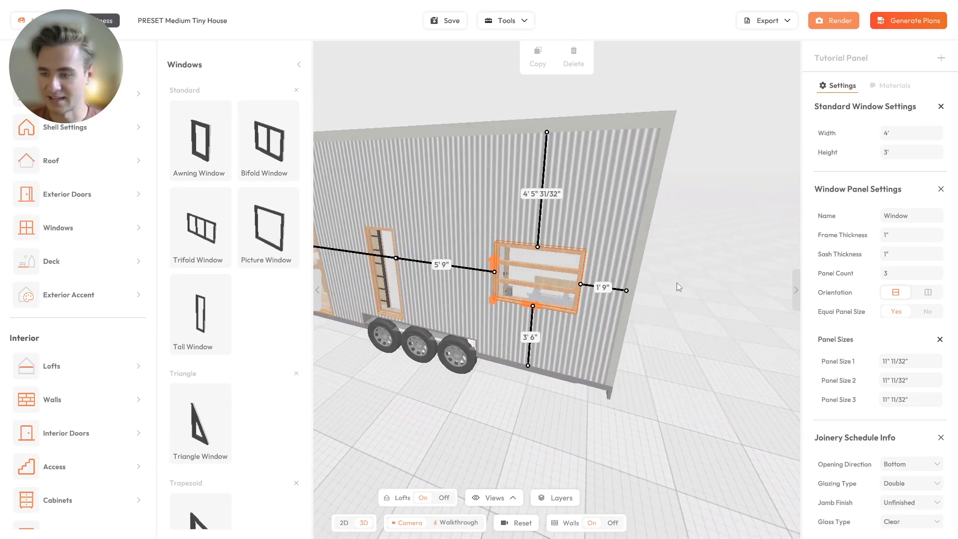
{"action": "left_click", "coordinate": [907, 361]}
{"action": "type", "text": "1'"}
{"action": "left_click", "coordinate": [907, 382]}
{"action": "type", "text": "1'"}
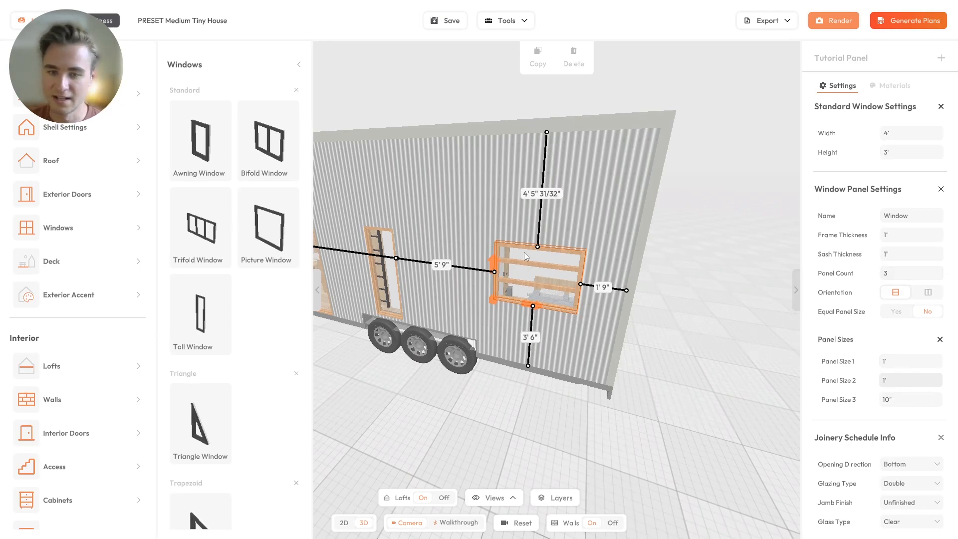
Delete the three-panel window from the side wall
{"action": "left_click", "coordinate": [573, 58]}
{"action": "left_click_drag", "start_coordinate": [555, 255], "coordinate": [489, 259]}
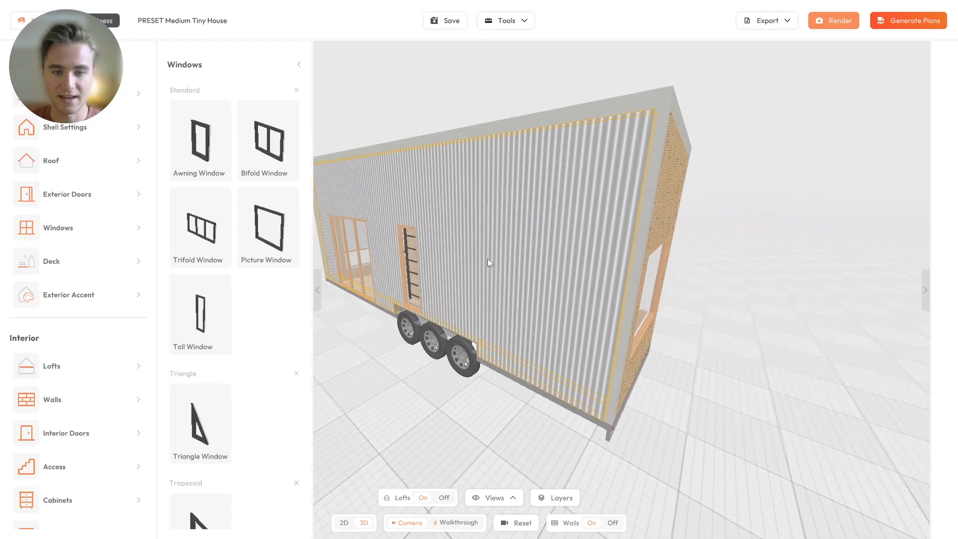
Select the large window in the house's rear end wall to view its settings
{"action": "right_click_drag", "start_coordinate": [489, 259], "coordinate": [605, 264]}
{"action": "left_click_drag", "start_coordinate": [605, 263], "coordinate": [558, 232]}
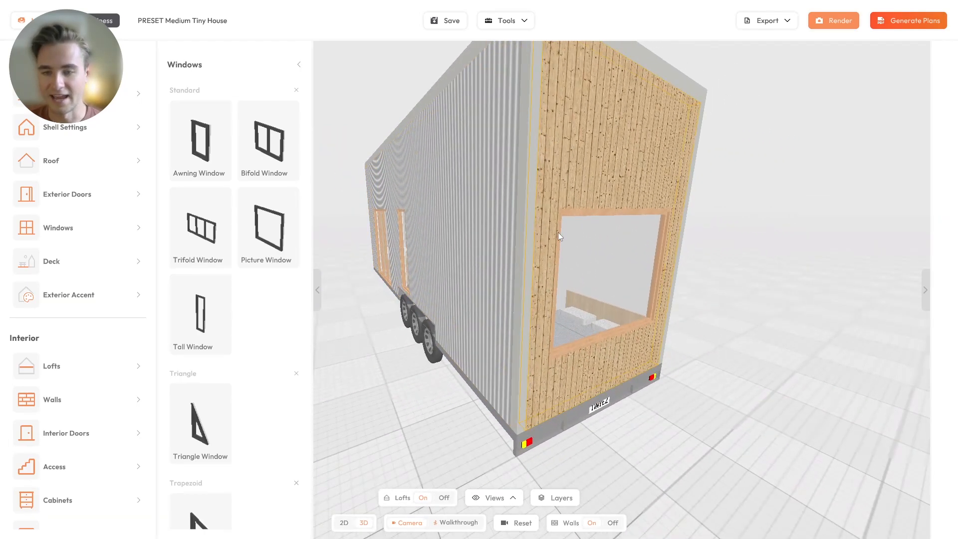
{"action": "left_click", "coordinate": [600, 256]}
{"action": "left_click", "coordinate": [582, 213]}
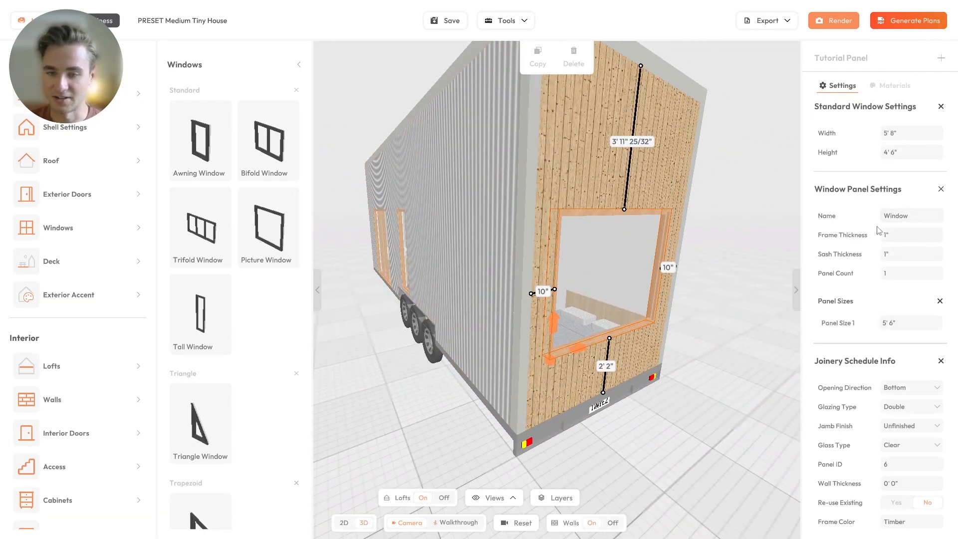
Collapse the object library and look around the house's exterior from the rear to the front
{"action": "left_click", "coordinate": [319, 286]}
{"action": "scroll", "coordinate": [353, 298], "scroll_direction": "down", "scroll_amount": 6}
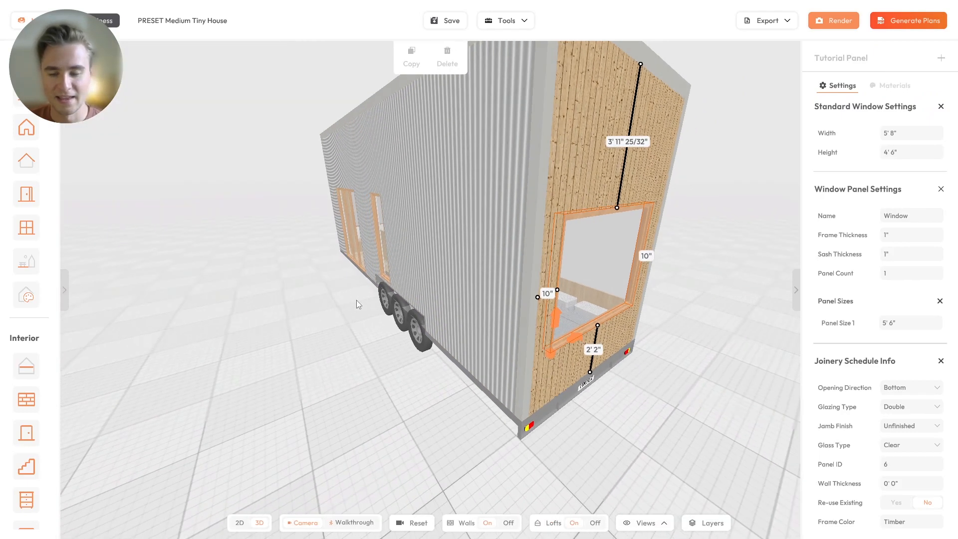
{"action": "left_click_drag", "start_coordinate": [389, 292], "coordinate": [420, 279]}
{"action": "right_click_drag", "start_coordinate": [420, 280], "coordinate": [645, 268]}
{"action": "left_click_drag", "start_coordinate": [386, 288], "coordinate": [444, 297]}
{"action": "right_click_drag", "start_coordinate": [323, 284], "coordinate": [370, 298]}
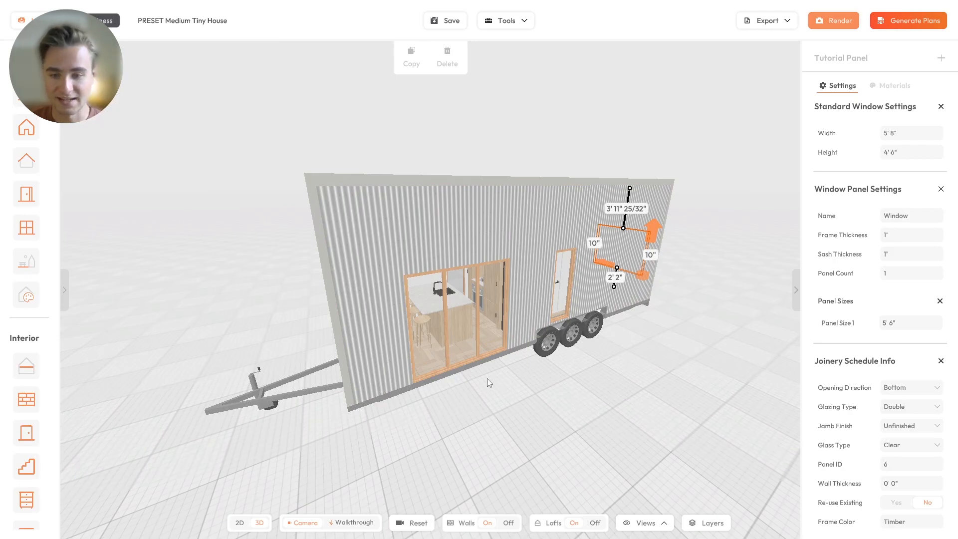
{"action": "left_click_drag", "start_coordinate": [427, 377], "coordinate": [299, 336]}
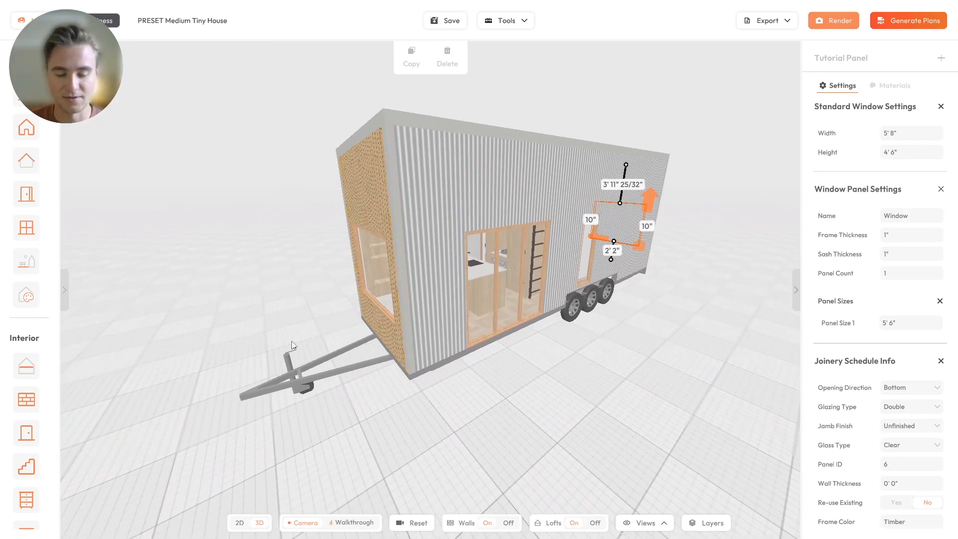
Add an exterior material accent at the base of the side wall, 8' wide, and align it around the glass door, 2' 7" from the front corner
{"action": "left_click", "coordinate": [26, 294]}
{"action": "left_click", "coordinate": [446, 357]}
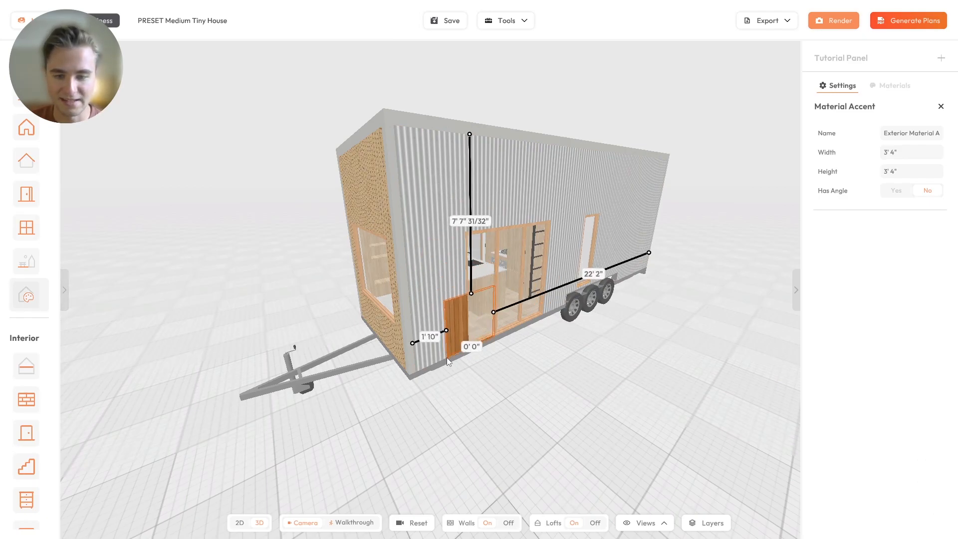
{"action": "left_click", "coordinate": [904, 159]}
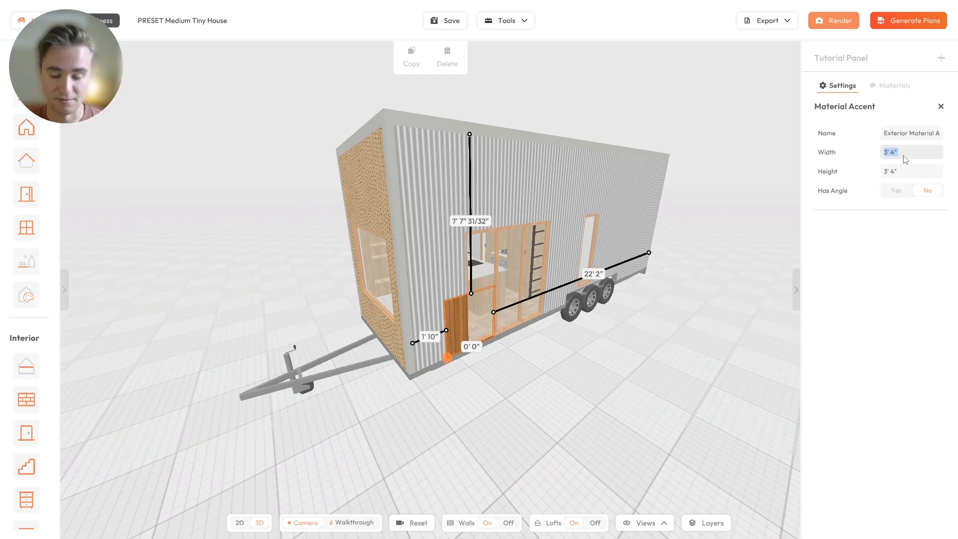
{"action": "type", "text": "8'"}
{"action": "key", "text": "Return"}
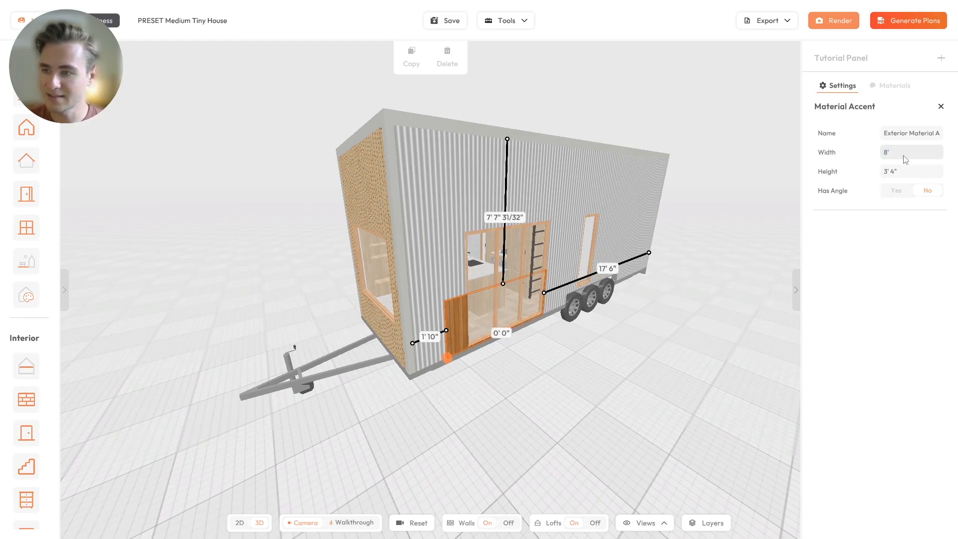
{"action": "left_click_drag", "start_coordinate": [449, 361], "coordinate": [459, 355]}
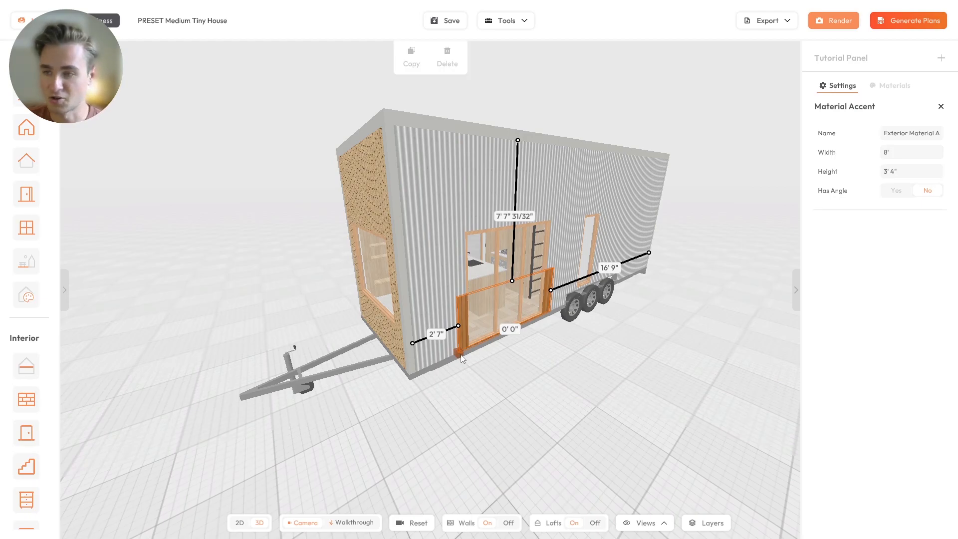
Set the exterior material accent's height to 7' so it frames the glass door
{"action": "left_click", "coordinate": [898, 172]}
{"action": "type", "text": "6'"}
{"action": "key", "text": "Return"}
{"action": "left_click", "coordinate": [899, 172]}
{"action": "type", "text": "7'"}
{"action": "key", "text": "Return"}
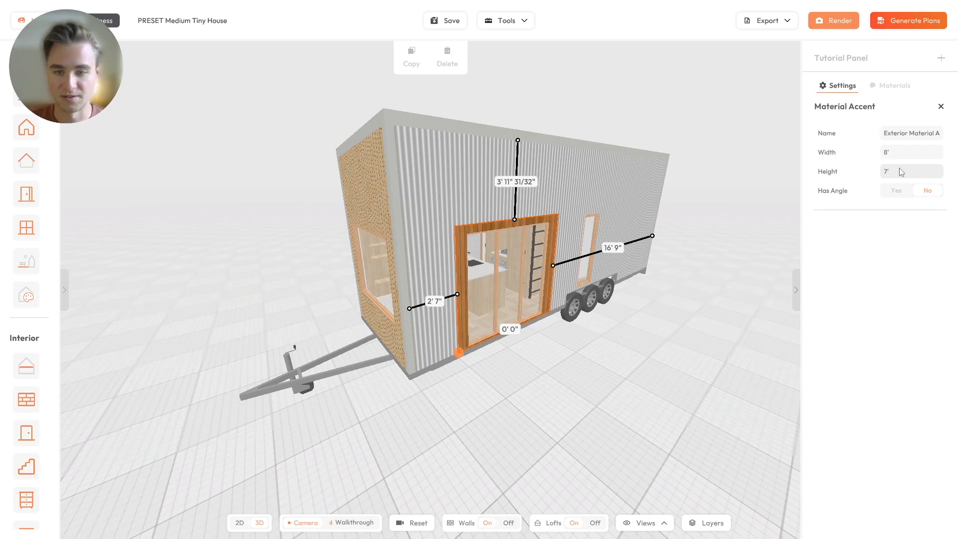
Check the accent around the glass door and delete it from the side wall
{"action": "left_click_drag", "start_coordinate": [520, 334], "coordinate": [459, 358]}
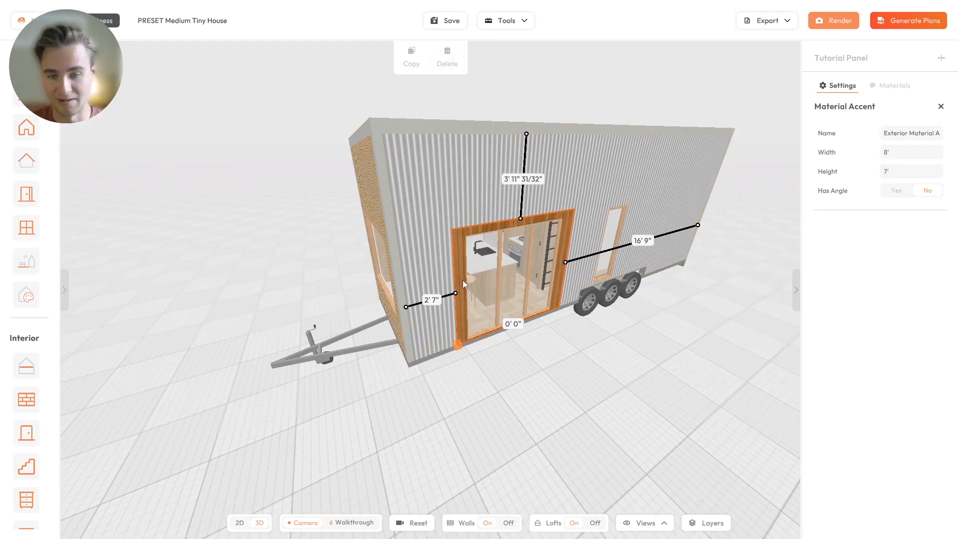
{"action": "left_click_drag", "start_coordinate": [442, 267], "coordinate": [462, 253]}
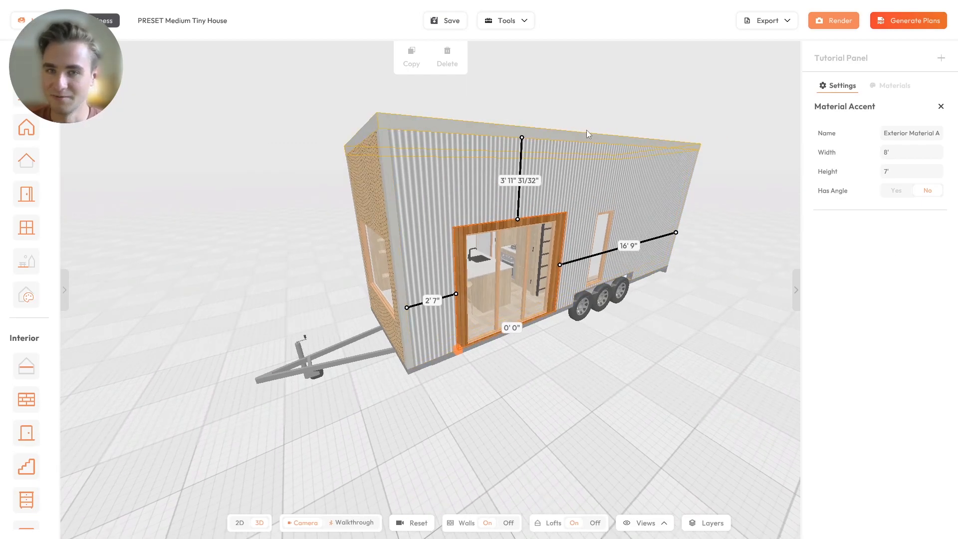
{"action": "left_click", "coordinate": [447, 56]}
{"action": "left_click_drag", "start_coordinate": [233, 289], "coordinate": [281, 284]}
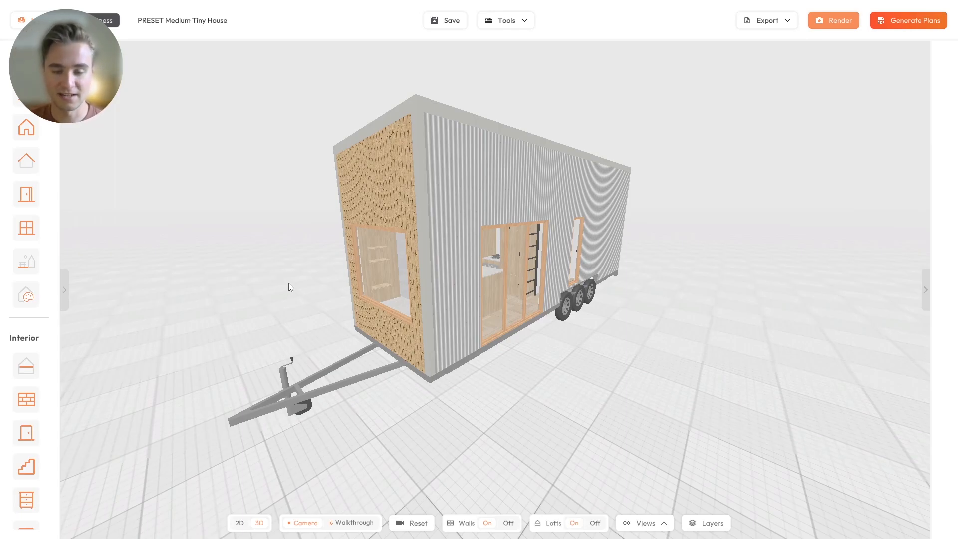
Overwrite the front end wall's exterior material with the Tray Mist Green metal cladding
{"action": "left_click", "coordinate": [364, 203]}
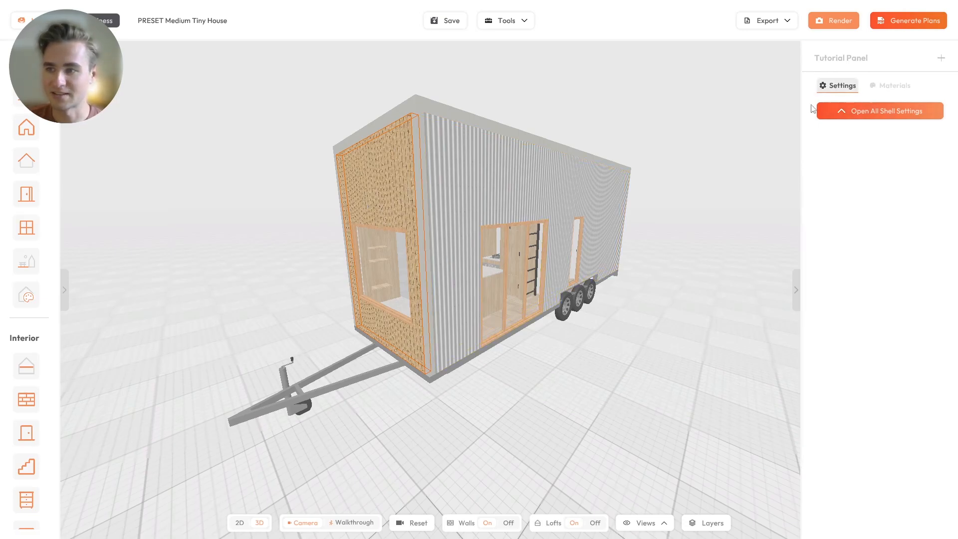
{"action": "left_click", "coordinate": [874, 87]}
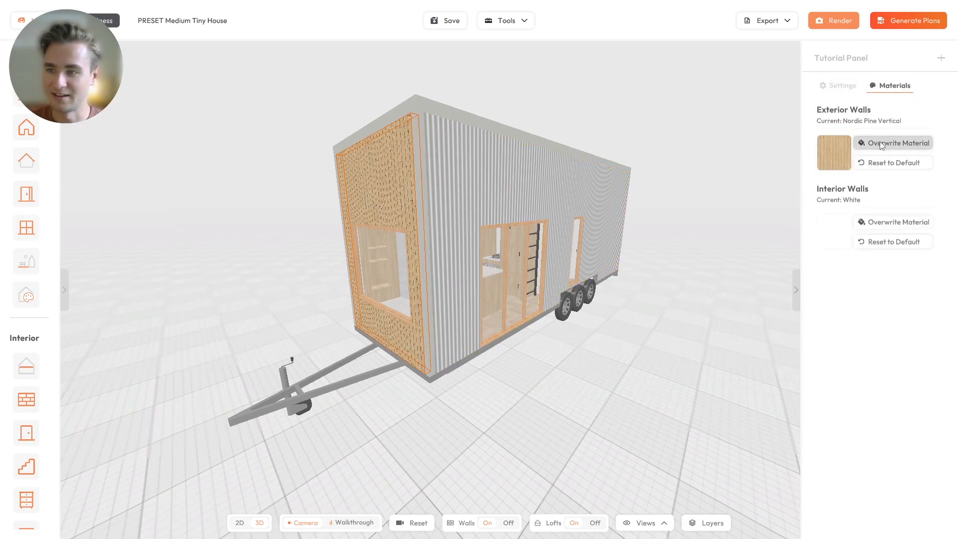
{"action": "left_click", "coordinate": [904, 143]}
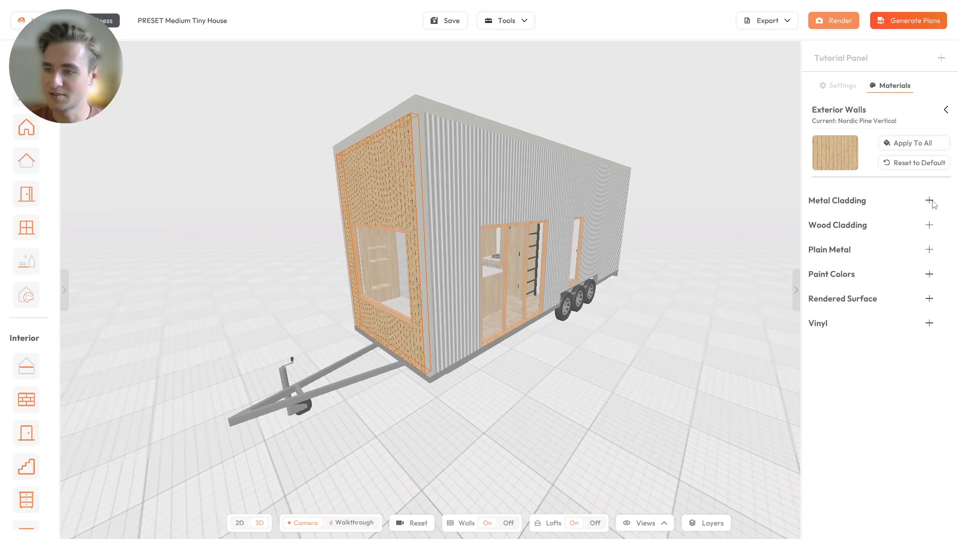
{"action": "left_click", "coordinate": [929, 201]}
{"action": "scroll", "coordinate": [900, 246], "scroll_direction": "down", "scroll_amount": 3}
{"action": "scroll", "coordinate": [897, 247], "scroll_direction": "down", "scroll_amount": 6}
{"action": "scroll", "coordinate": [898, 251], "scroll_direction": "down", "scroll_amount": 10}
{"action": "scroll", "coordinate": [898, 256], "scroll_direction": "down", "scroll_amount": 6}
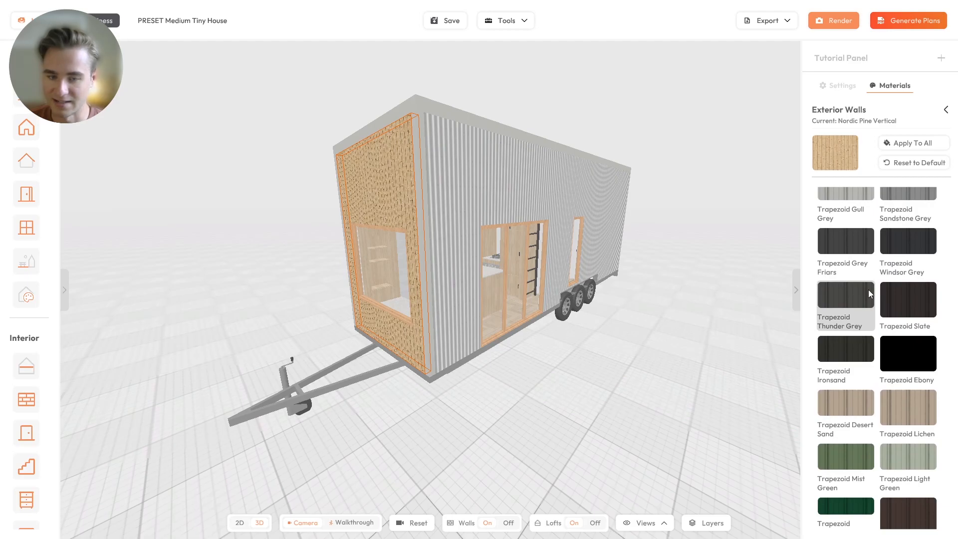
{"action": "scroll", "coordinate": [868, 299], "scroll_direction": "down", "scroll_amount": 5}
{"action": "scroll", "coordinate": [862, 344], "scroll_direction": "down", "scroll_amount": 8}
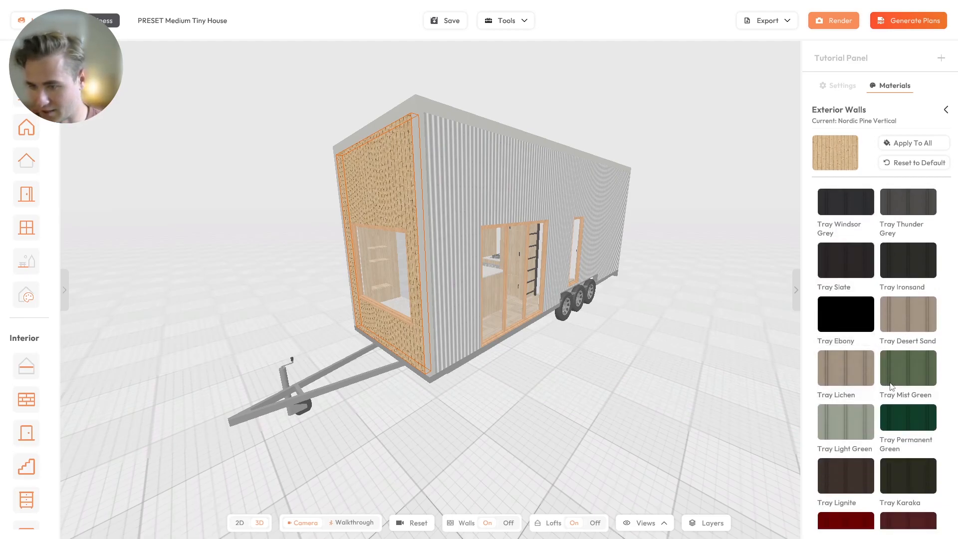
{"action": "left_click", "coordinate": [887, 382]}
{"action": "left_click_drag", "start_coordinate": [549, 349], "coordinate": [447, 331]}
{"action": "left_click_drag", "start_coordinate": [558, 335], "coordinate": [561, 337]}
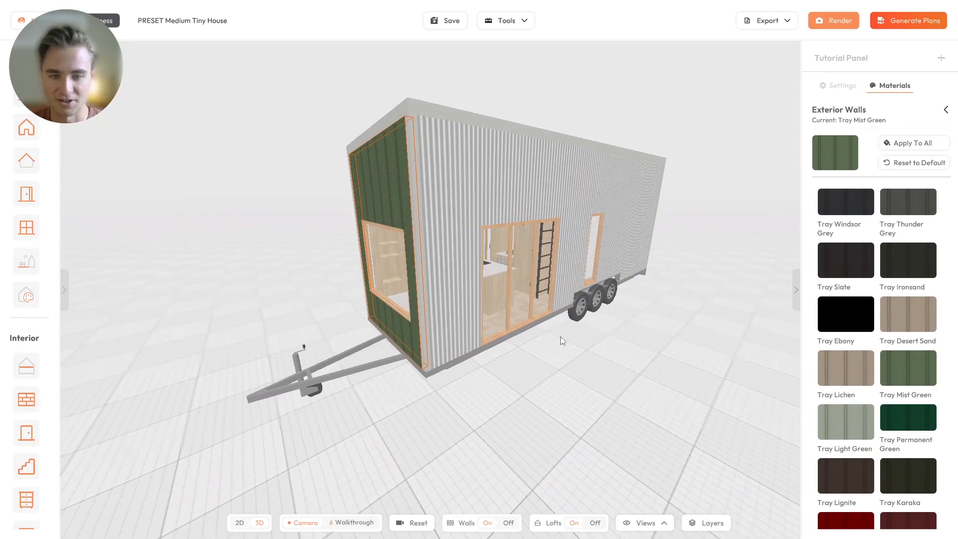
{"action": "scroll", "coordinate": [915, 230], "scroll_direction": "up", "scroll_amount": 1}
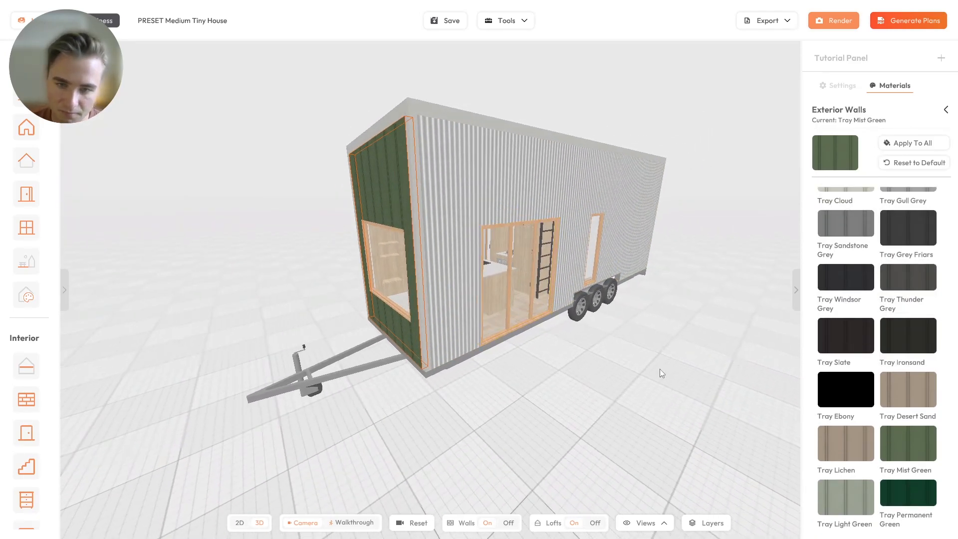
{"action": "left_click", "coordinate": [659, 369]}
Change the glass door's joinery frames to the plain metal Grey Friars and apply that material to all joinery frames
{"action": "left_click", "coordinate": [525, 256]}
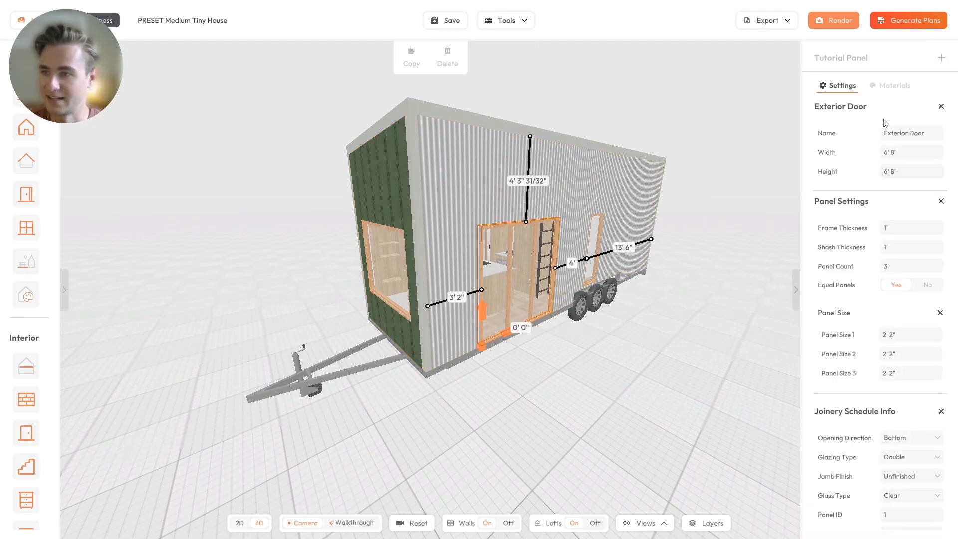
{"action": "left_click", "coordinate": [893, 85]}
{"action": "left_click", "coordinate": [891, 221]}
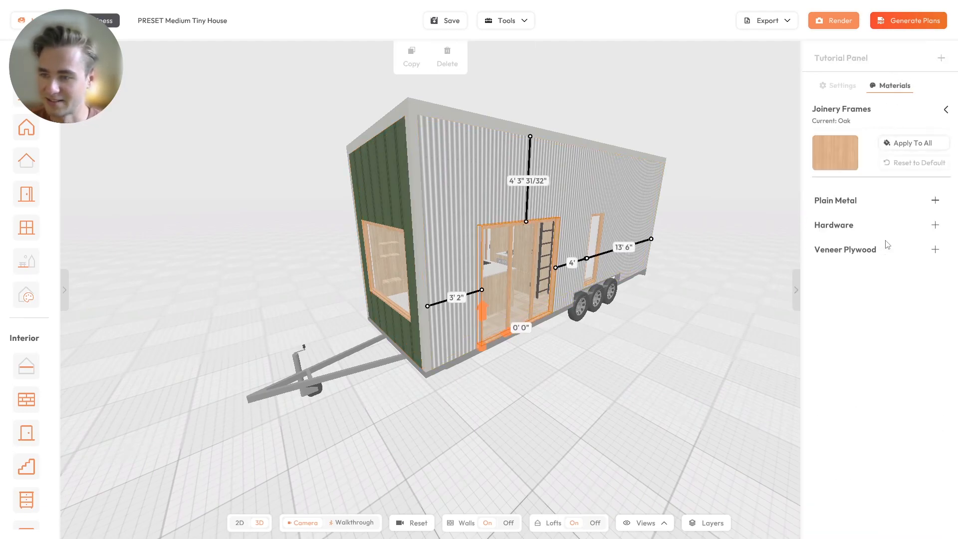
{"action": "left_click", "coordinate": [938, 201]}
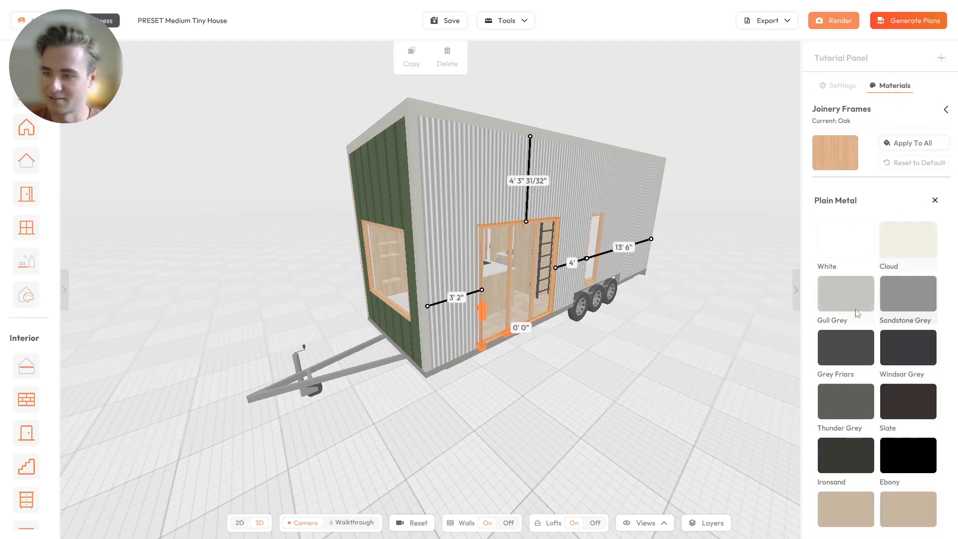
{"action": "left_click", "coordinate": [855, 352]}
{"action": "left_click", "coordinate": [912, 142]}
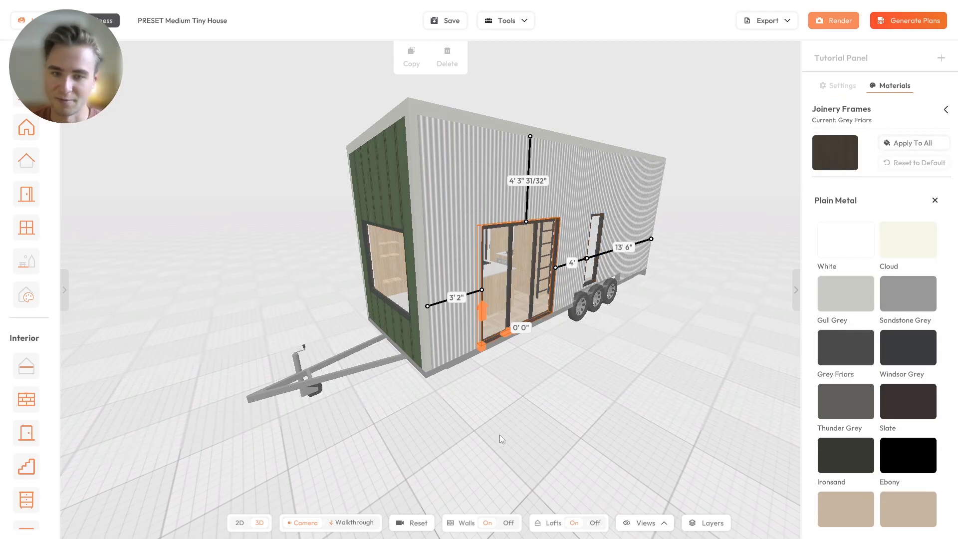
Reset the front end wall's exterior material to the default
{"action": "left_click_drag", "start_coordinate": [498, 437], "coordinate": [532, 410]}
{"action": "left_click", "coordinate": [375, 207]}
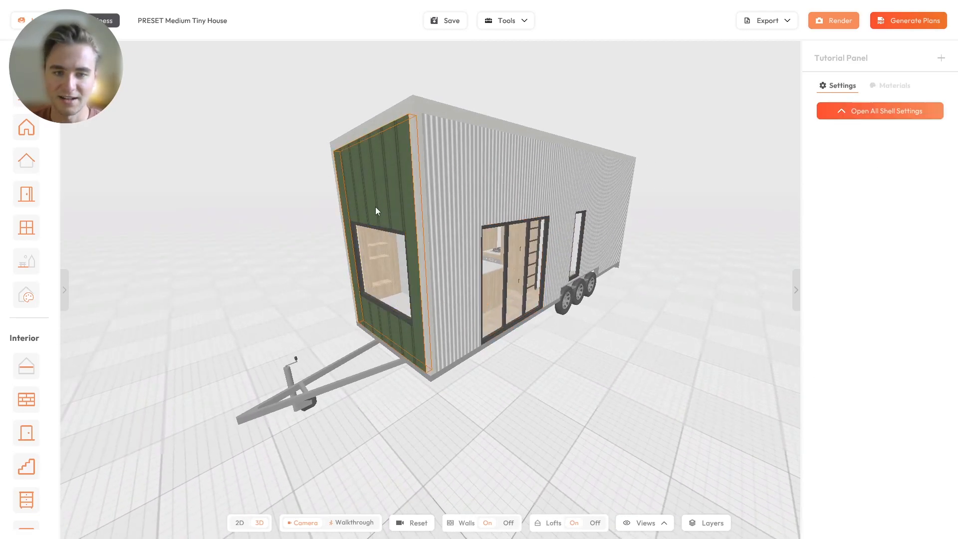
{"action": "left_click", "coordinate": [884, 85]}
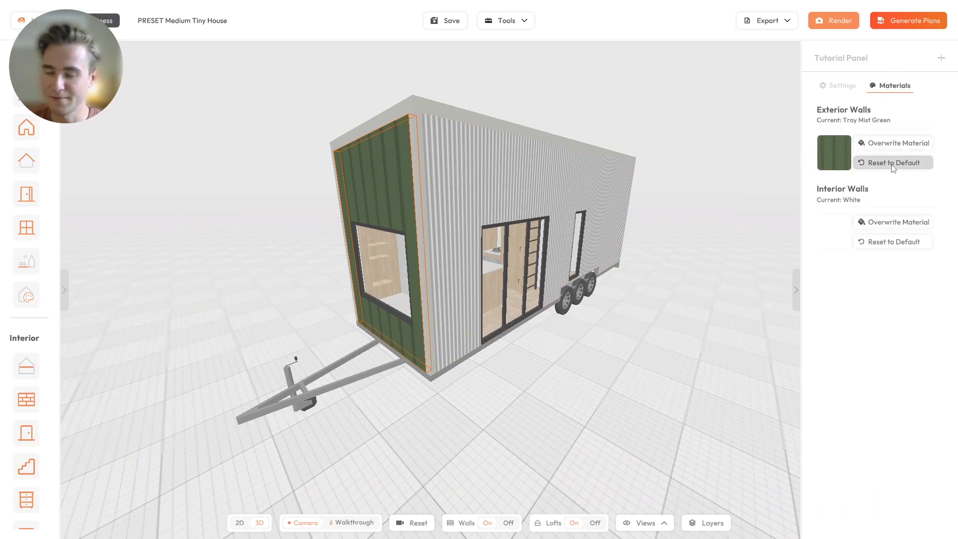
{"action": "left_click", "coordinate": [893, 163]}
{"action": "left_click", "coordinate": [631, 311]}
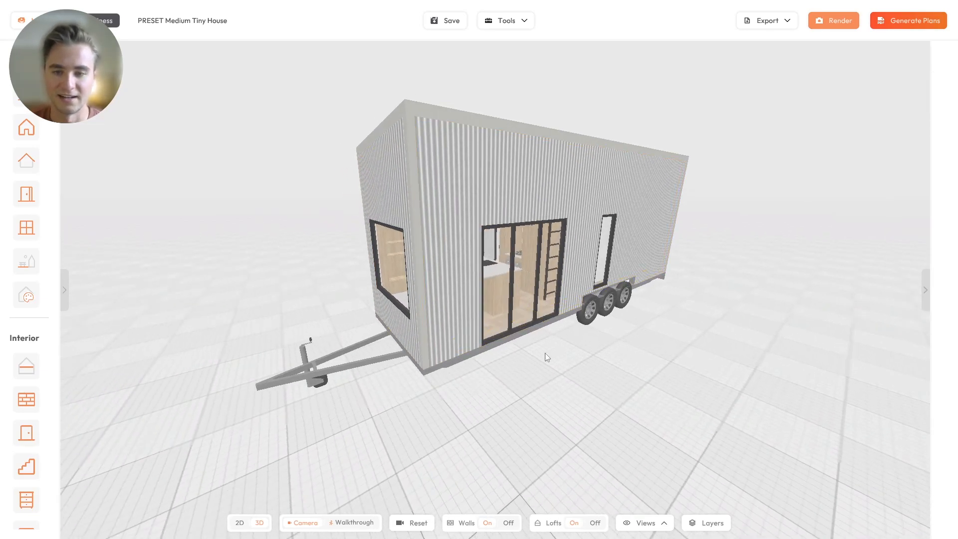
{"action": "mouse_move", "coordinate": [317, 270]}
{"action": "left_mouse_down"}
{"action": "mouse_move", "coordinate": [353, 248]}
{"action": "mouse_move", "coordinate": [331, 268]}
{"action": "left_mouse_up"}
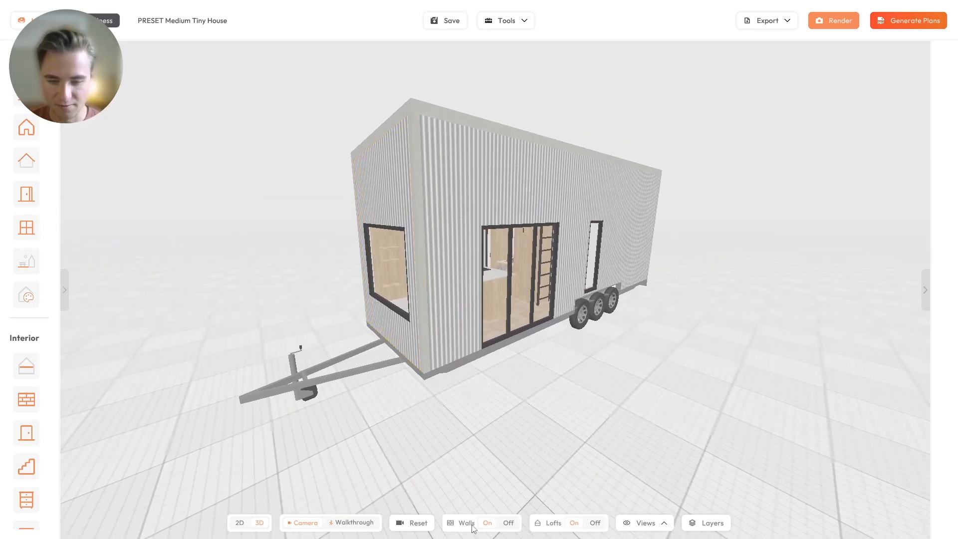
Hide the walls and bring the interior into close view from above
{"action": "left_click", "coordinate": [508, 523]}
{"action": "left_click_drag", "start_coordinate": [591, 241], "coordinate": [414, 337]}
{"action": "scroll", "coordinate": [414, 356], "scroll_direction": "up", "scroll_amount": 3}
{"action": "right_click_drag", "start_coordinate": [353, 330], "coordinate": [391, 331]}
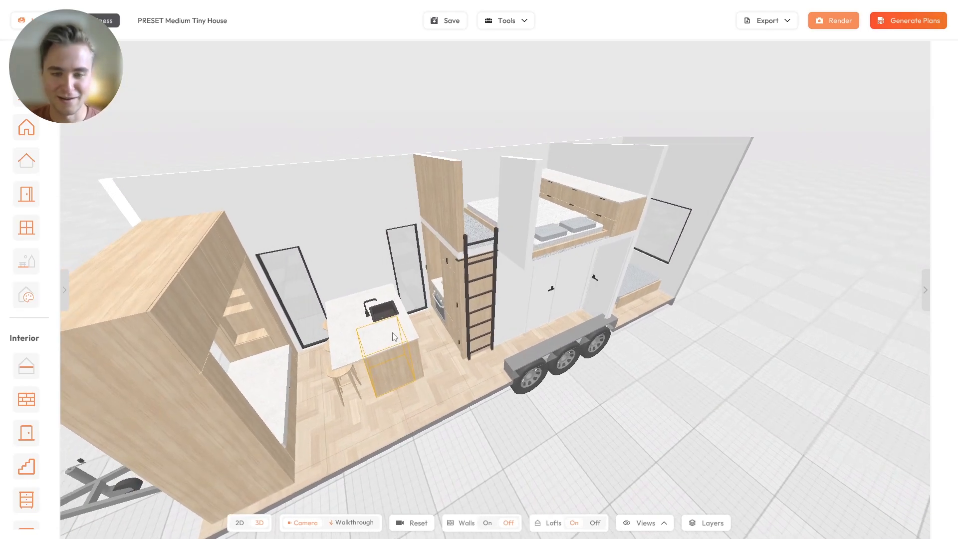
Try out a mezzanine loft panel above the kitchen island
{"action": "left_click", "coordinate": [27, 366]}
{"action": "left_click", "coordinate": [119, 151]}
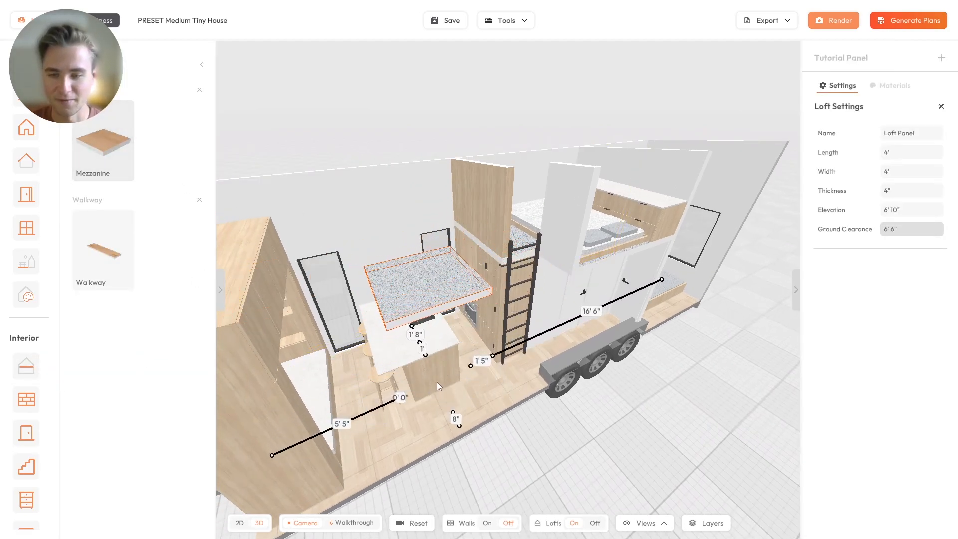
{"action": "key", "text": "Escape"}
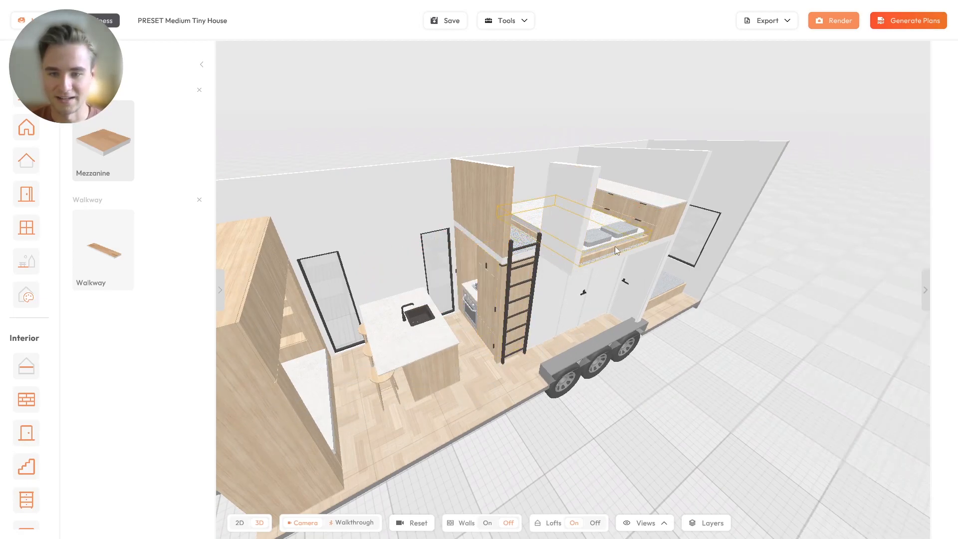
Place a standard dining chair from the dining furniture on the loft at the top of the ladder
{"action": "scroll", "coordinate": [598, 254], "scroll_direction": "up", "scroll_amount": 2}
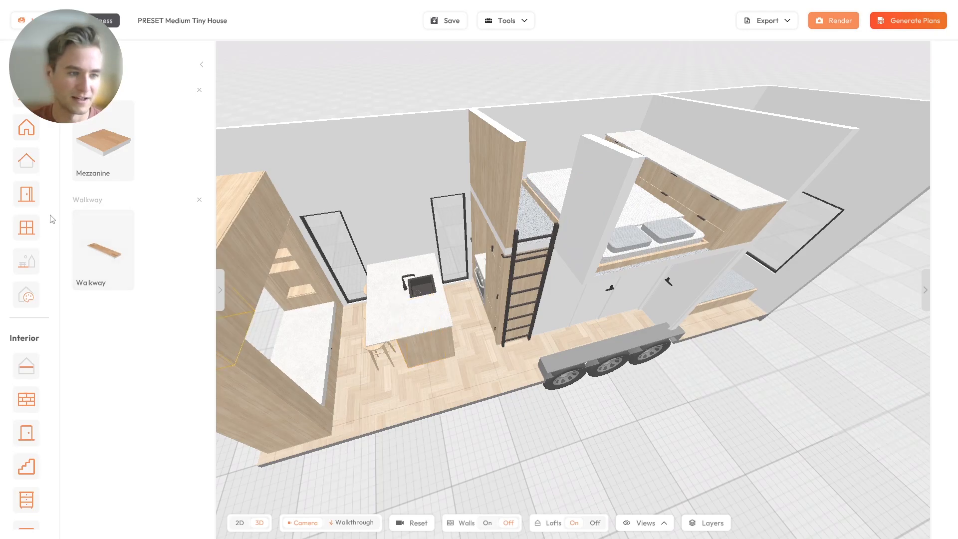
{"action": "scroll", "coordinate": [22, 448], "scroll_direction": "down", "scroll_amount": 2}
{"action": "left_click", "coordinate": [22, 455]}
{"action": "left_click", "coordinate": [103, 145]}
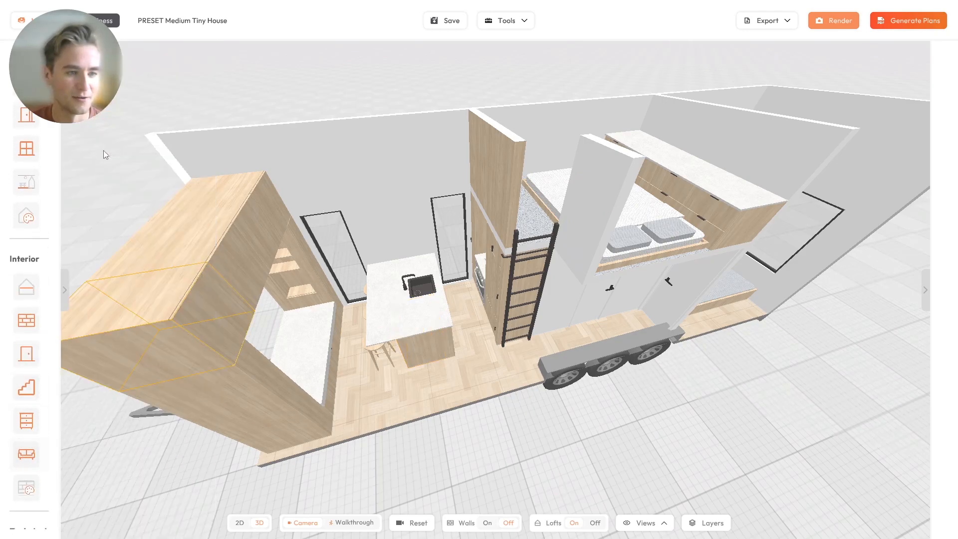
{"action": "left_click", "coordinate": [103, 139]}
{"action": "left_click_drag", "start_coordinate": [533, 320], "coordinate": [531, 225]}
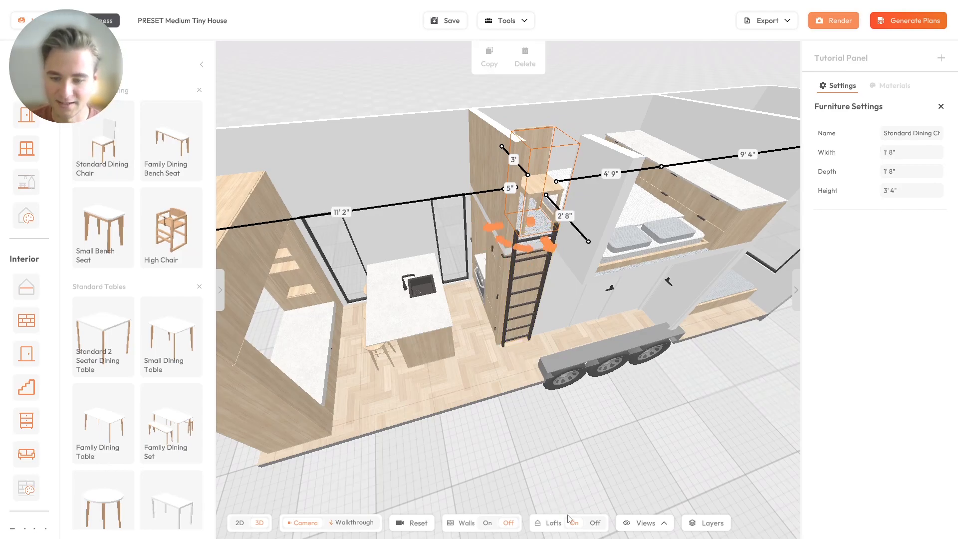
Hide the lofts to view the rooms beneath, show them again, and delete the dining chair from the loft
{"action": "left_click", "coordinate": [595, 522]}
{"action": "left_click_drag", "start_coordinate": [575, 356], "coordinate": [549, 434]}
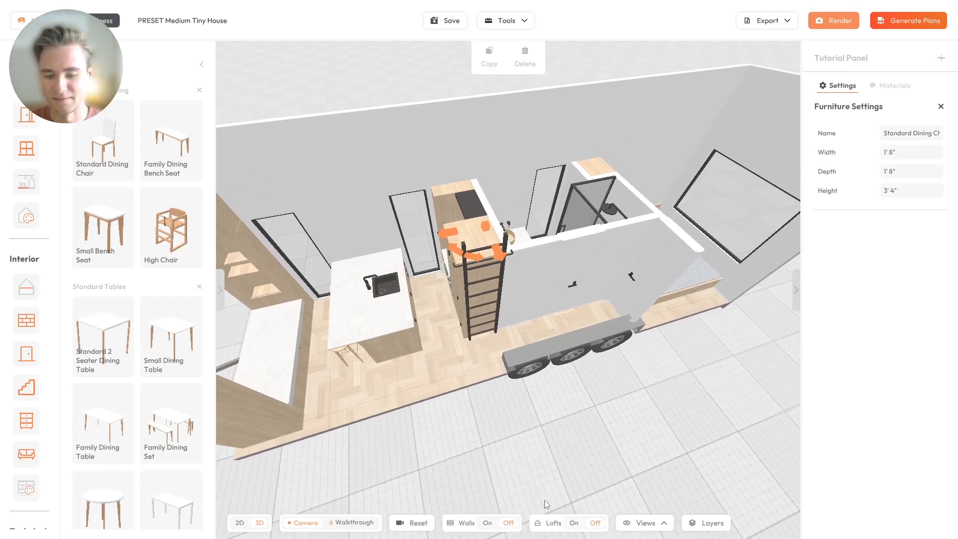
{"action": "left_click_drag", "start_coordinate": [483, 473], "coordinate": [481, 439]}
{"action": "left_click", "coordinate": [571, 523]}
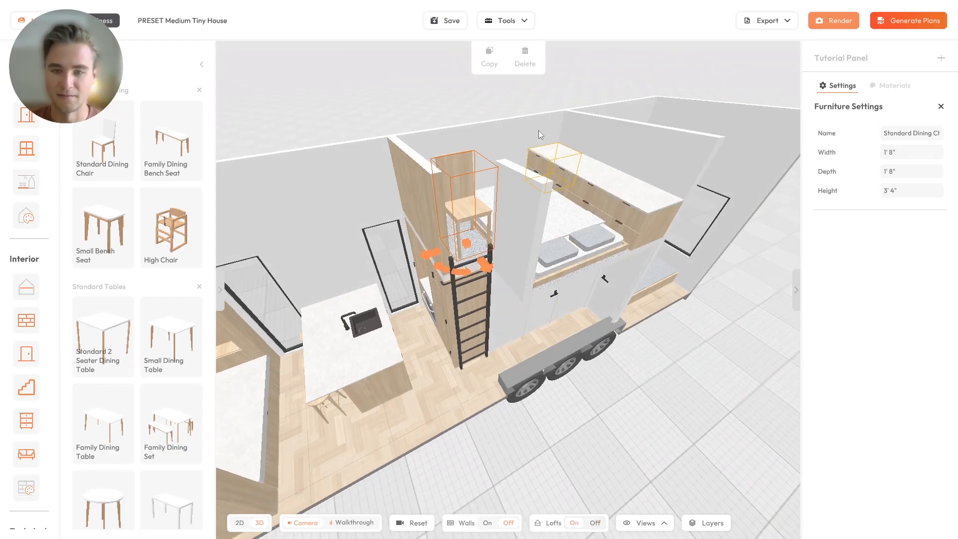
{"action": "left_click", "coordinate": [524, 57]}
{"action": "left_click_drag", "start_coordinate": [555, 318], "coordinate": [484, 316]}
Expand the object library to view its category names, collapse it, and examine the kitchen island up close
{"action": "left_click", "coordinate": [221, 288]}
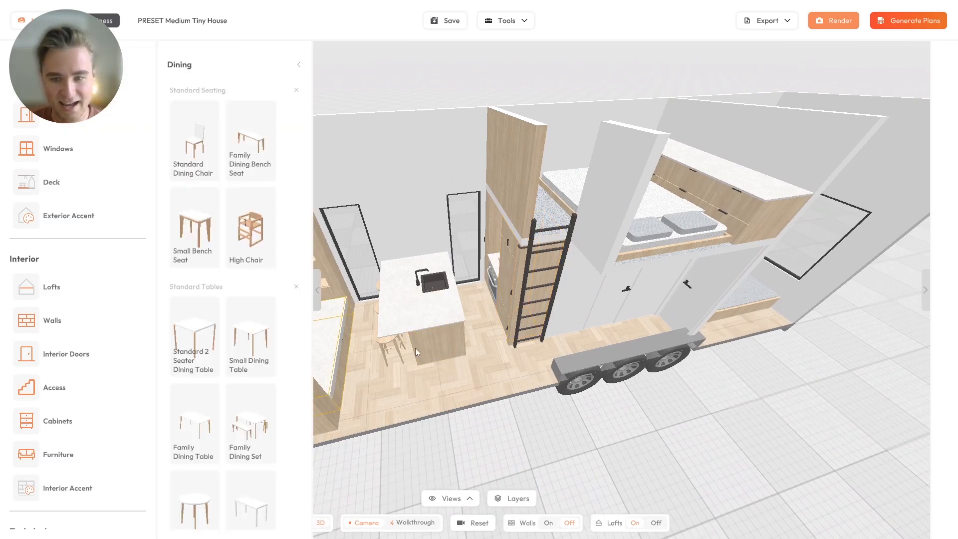
{"action": "left_click_drag", "start_coordinate": [400, 343], "coordinate": [384, 335]}
{"action": "left_click", "coordinate": [318, 296]}
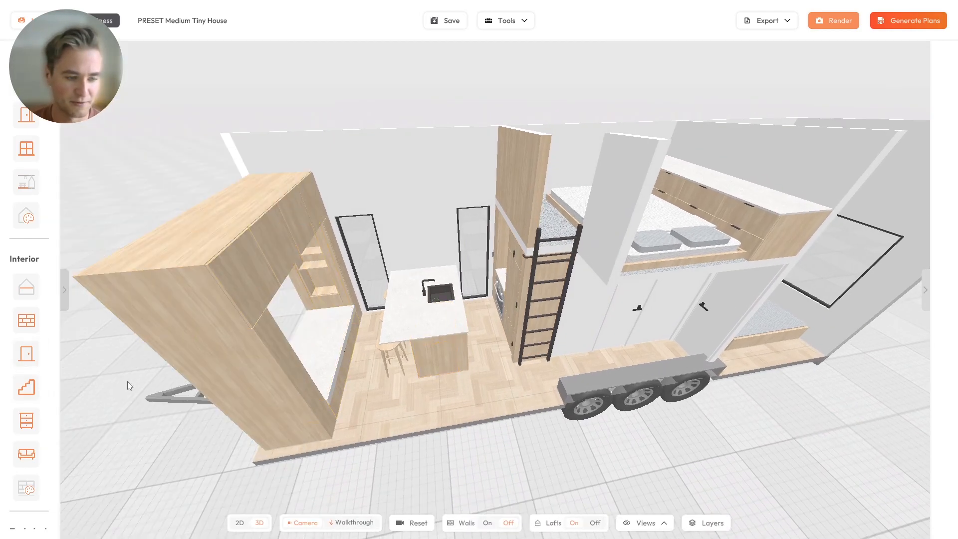
{"action": "left_click_drag", "start_coordinate": [345, 377], "coordinate": [435, 308]}
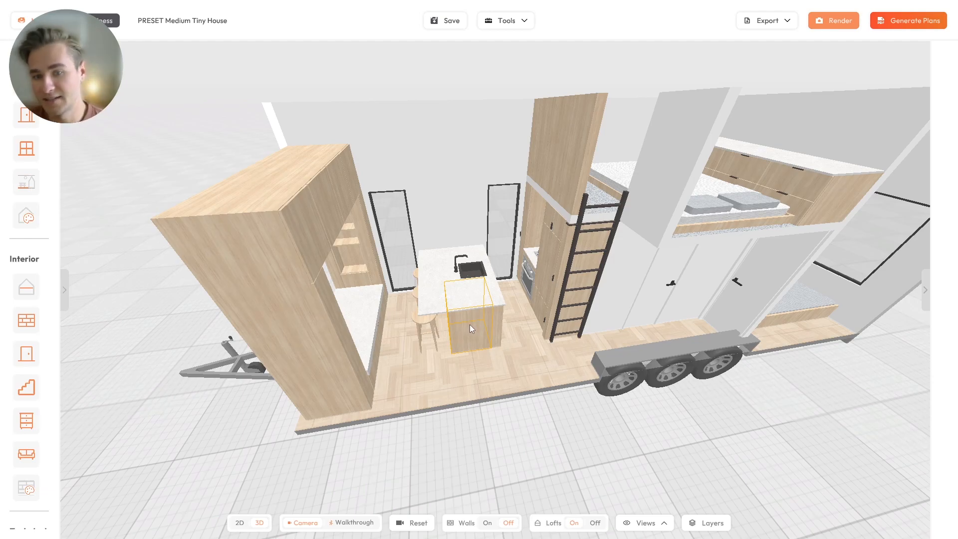
{"action": "scroll", "coordinate": [467, 322], "scroll_direction": "up", "scroll_amount": 2}
{"action": "scroll", "coordinate": [465, 323], "scroll_direction": "up", "scroll_amount": 5}
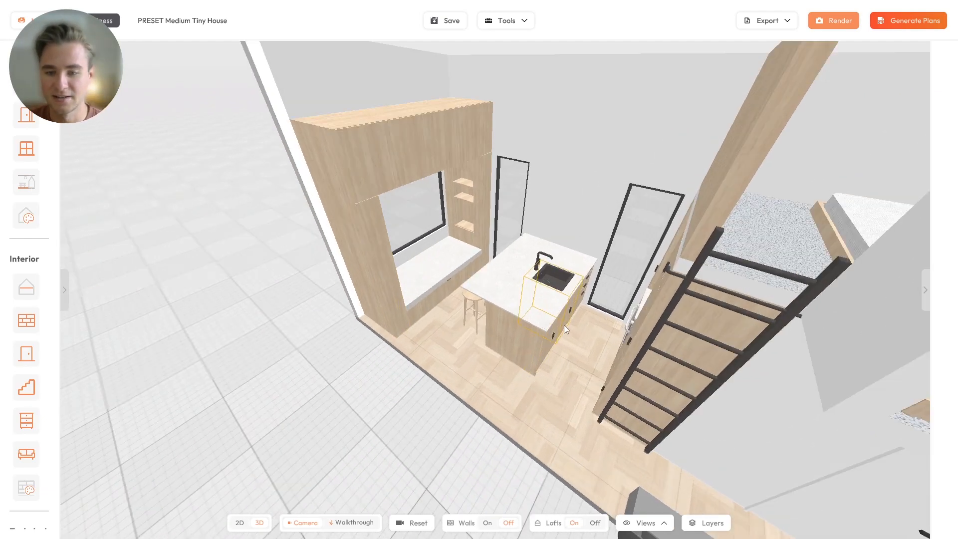
Delete all the cabinets that make up the kitchen island, including its left door, double door, sink and drawer cabinets
{"action": "left_click", "coordinate": [497, 303]}
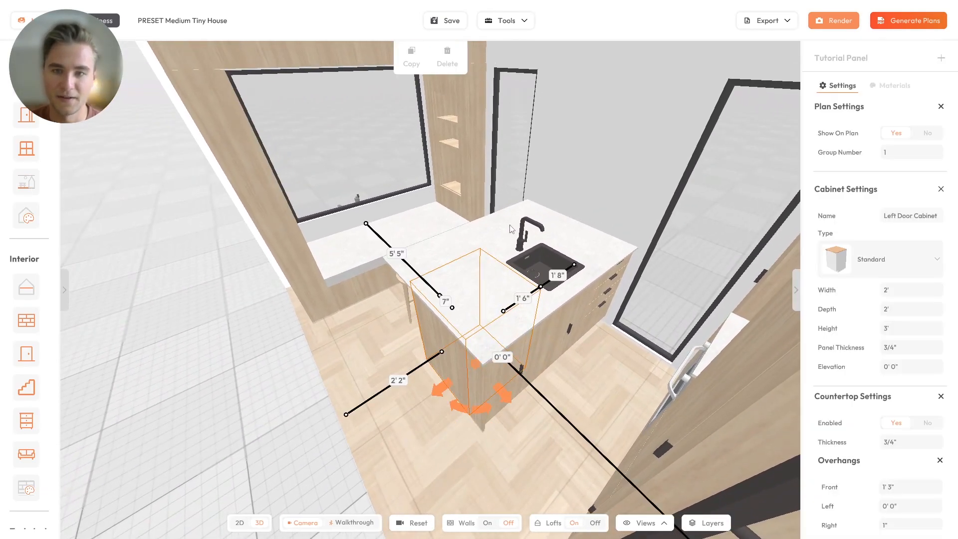
{"action": "left_click", "coordinate": [446, 57]}
{"action": "left_click", "coordinate": [533, 334]}
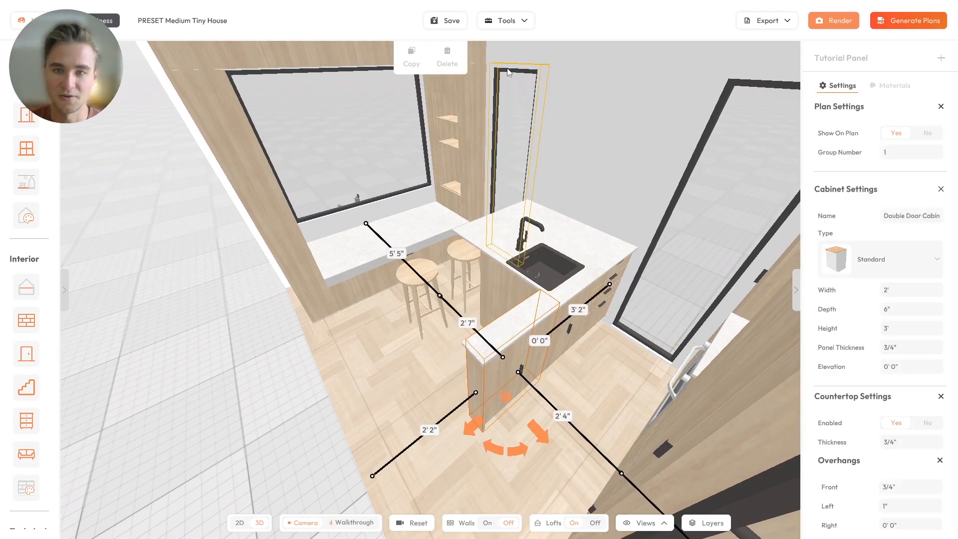
{"action": "left_click", "coordinate": [446, 59]}
{"action": "left_click", "coordinate": [538, 260]}
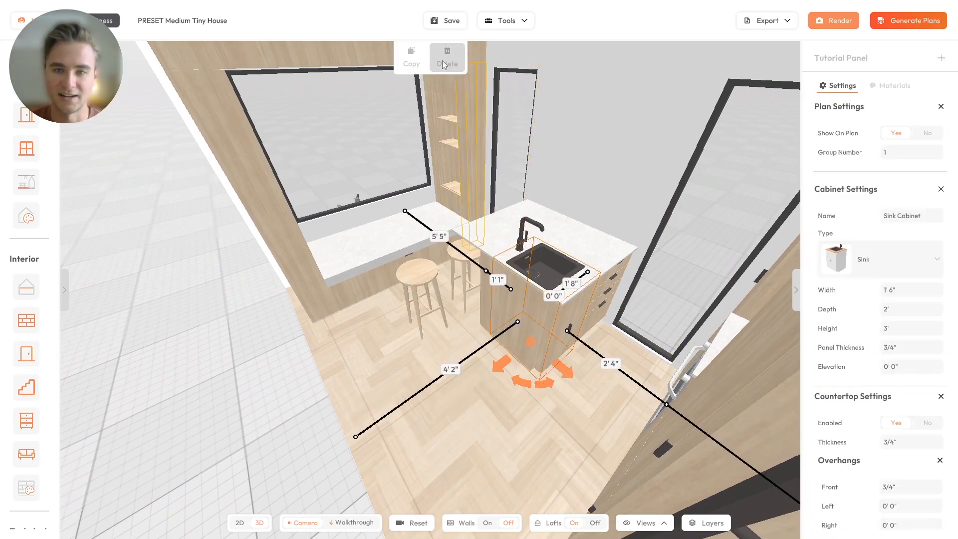
{"action": "left_click", "coordinate": [446, 57]}
{"action": "left_click", "coordinate": [470, 103]}
{"action": "left_click", "coordinate": [447, 58]}
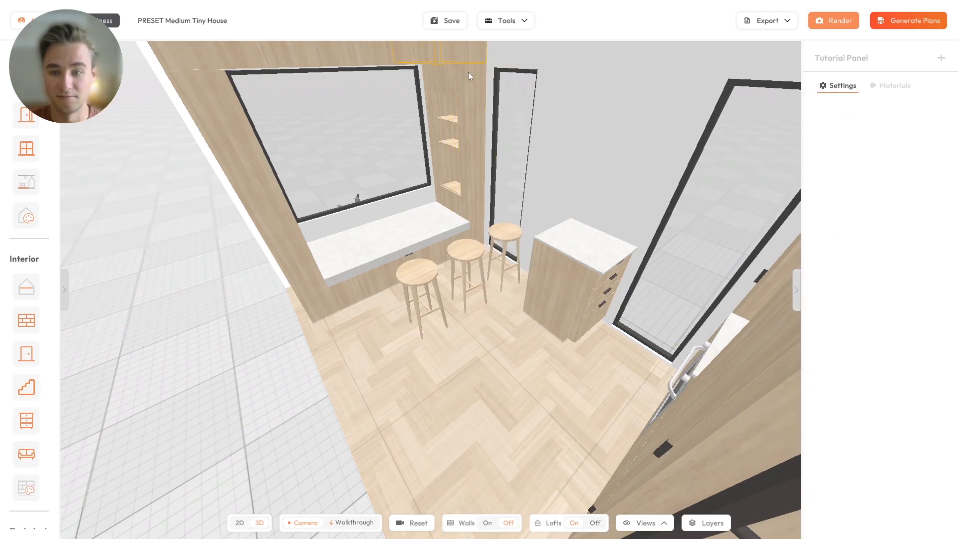
{"action": "left_click", "coordinate": [574, 279]}
{"action": "left_click", "coordinate": [458, 57]}
Open the interior cabinet library and look through its kitchen, general and bathroom cabinet categories
{"action": "left_click_drag", "start_coordinate": [548, 299], "coordinate": [428, 310]}
{"action": "scroll", "coordinate": [428, 310], "scroll_direction": "up", "scroll_amount": 3}
{"action": "scroll", "coordinate": [30, 389], "scroll_direction": "down", "scroll_amount": 3}
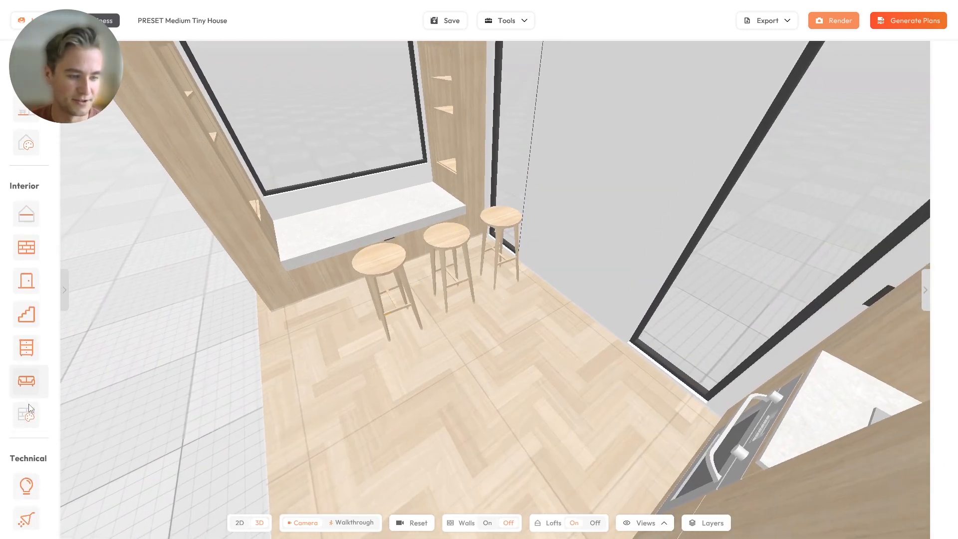
{"action": "left_click", "coordinate": [25, 332]}
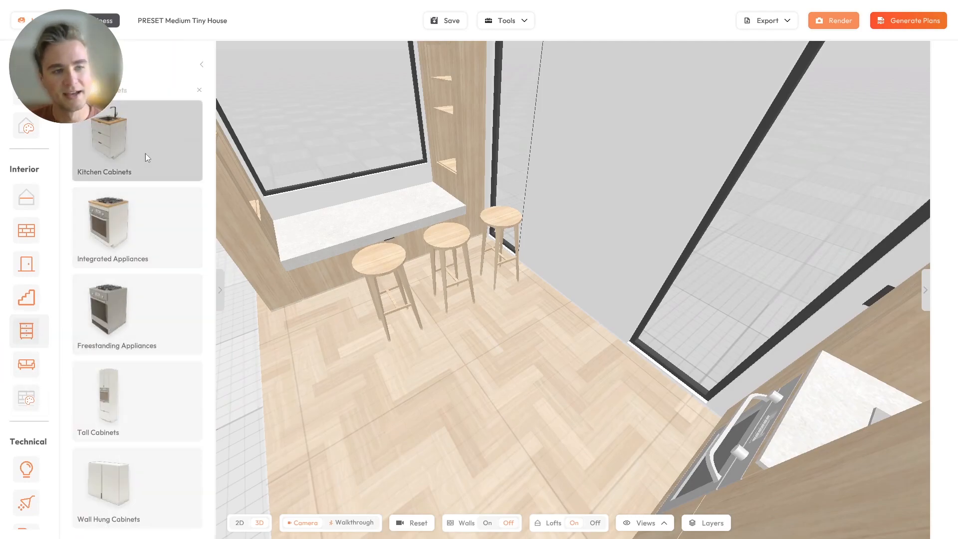
{"action": "scroll", "coordinate": [125, 237], "scroll_direction": "down", "scroll_amount": 4}
{"action": "scroll", "coordinate": [125, 469], "scroll_direction": "down", "scroll_amount": 2}
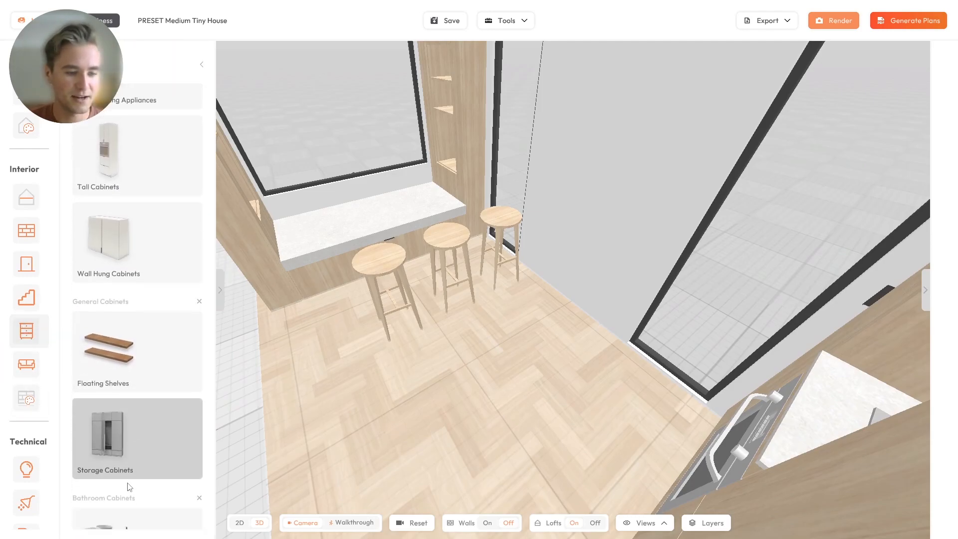
{"action": "scroll", "coordinate": [128, 480], "scroll_direction": "up", "scroll_amount": 4}
{"action": "scroll", "coordinate": [131, 469], "scroll_direction": "up", "scroll_amount": 2}
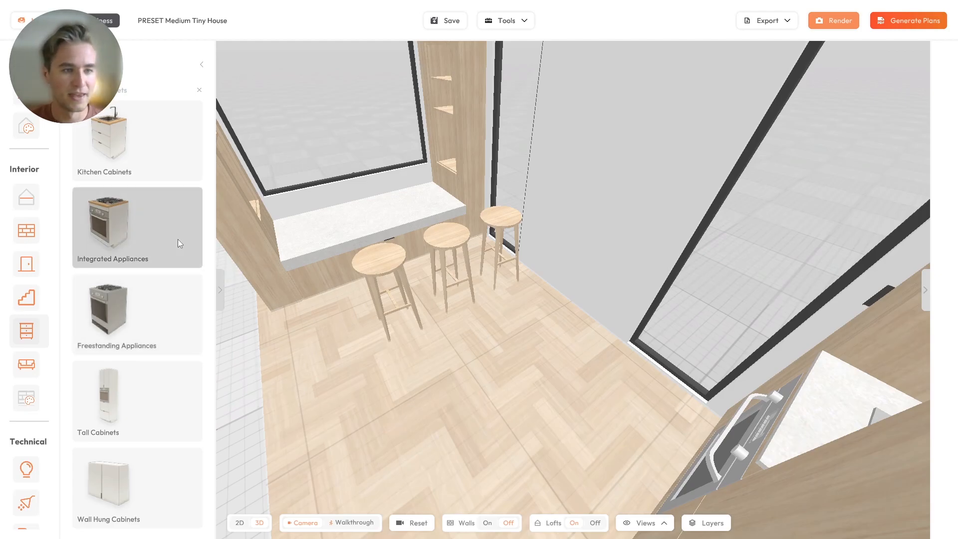
Place a 3 Drawer kitchen cabinet against the wall beside the stools, with its drawers facing away from them
{"action": "left_click", "coordinate": [127, 159]}
{"action": "scroll", "coordinate": [160, 229], "scroll_direction": "down", "scroll_amount": 6}
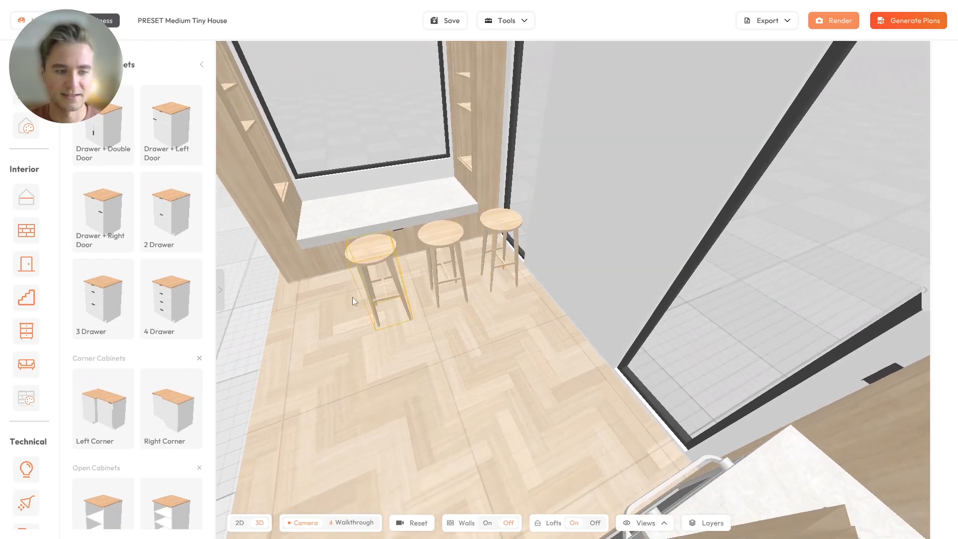
{"action": "left_click", "coordinate": [92, 303]}
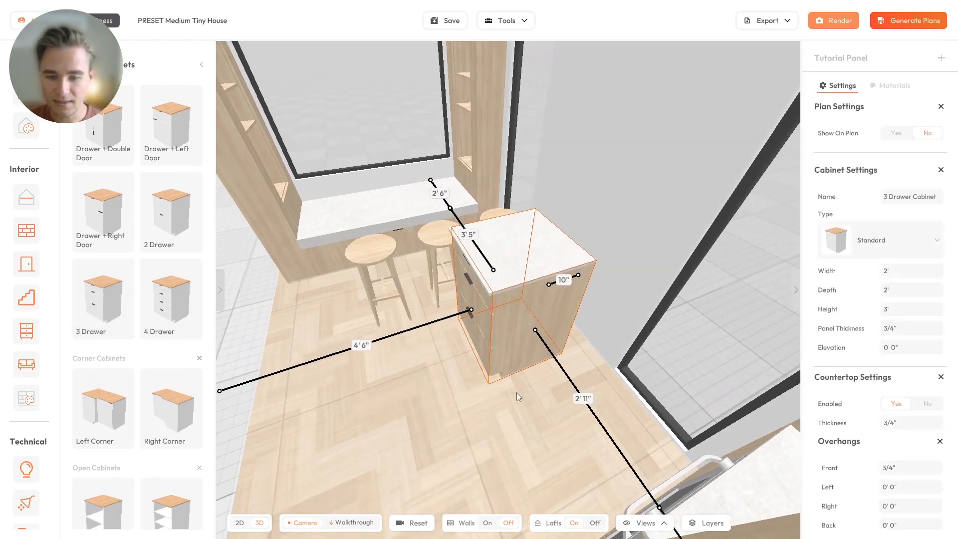
{"action": "left_click", "coordinate": [516, 379]}
{"action": "left_click_drag", "start_coordinate": [505, 380], "coordinate": [565, 332]}
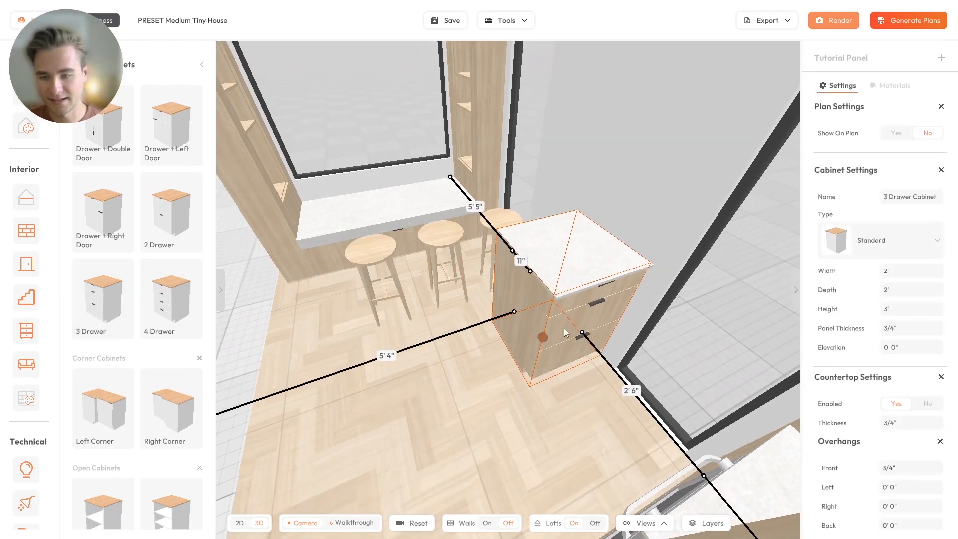
Set the width of the new 3 Drawer cabinet to 3'
{"action": "left_click_drag", "start_coordinate": [460, 370], "coordinate": [413, 352]}
{"action": "left_click_drag", "start_coordinate": [305, 322], "coordinate": [375, 288]}
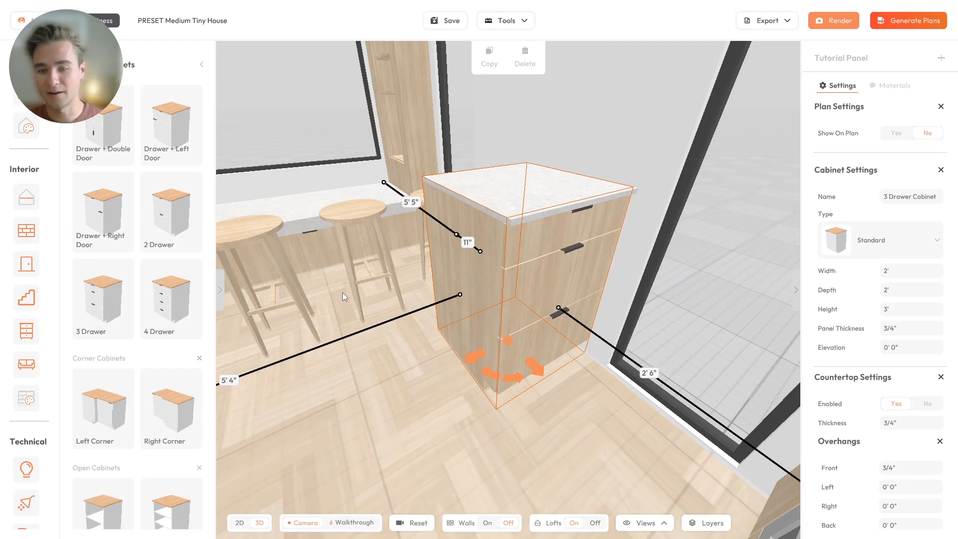
{"action": "left_click_drag", "start_coordinate": [480, 320], "coordinate": [465, 328]}
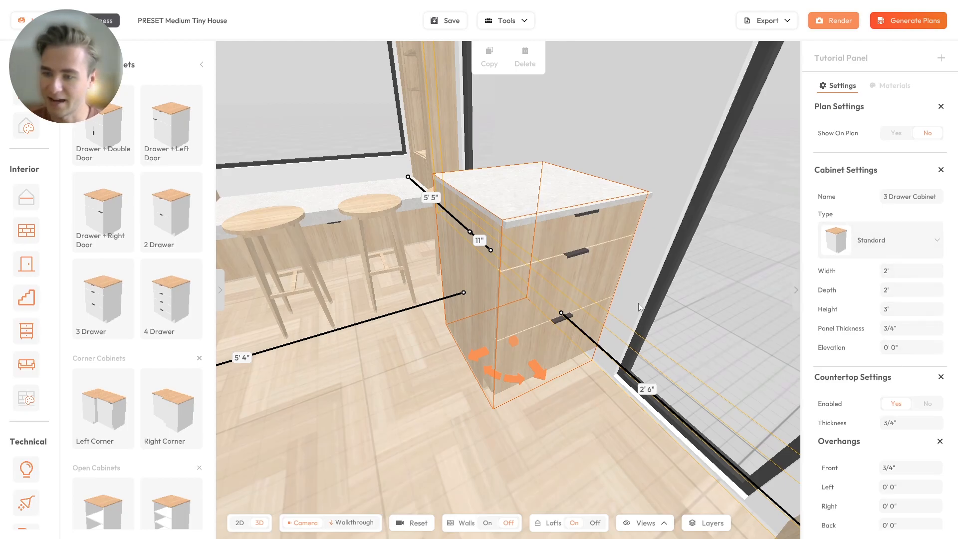
{"action": "left_click_drag", "start_coordinate": [645, 305], "coordinate": [585, 323]}
{"action": "left_click", "coordinate": [907, 274]}
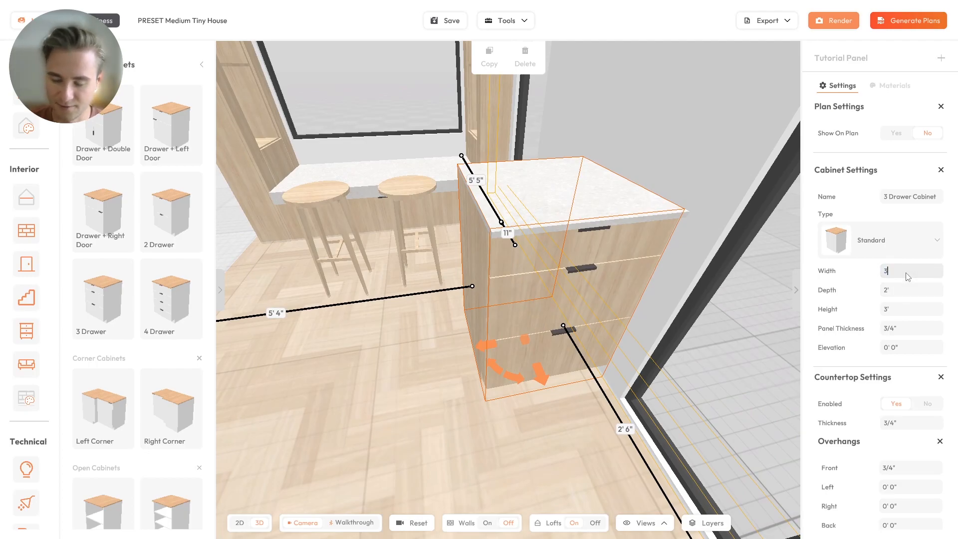
{"action": "type", "text": "3'"}
{"action": "key", "text": "Return"}
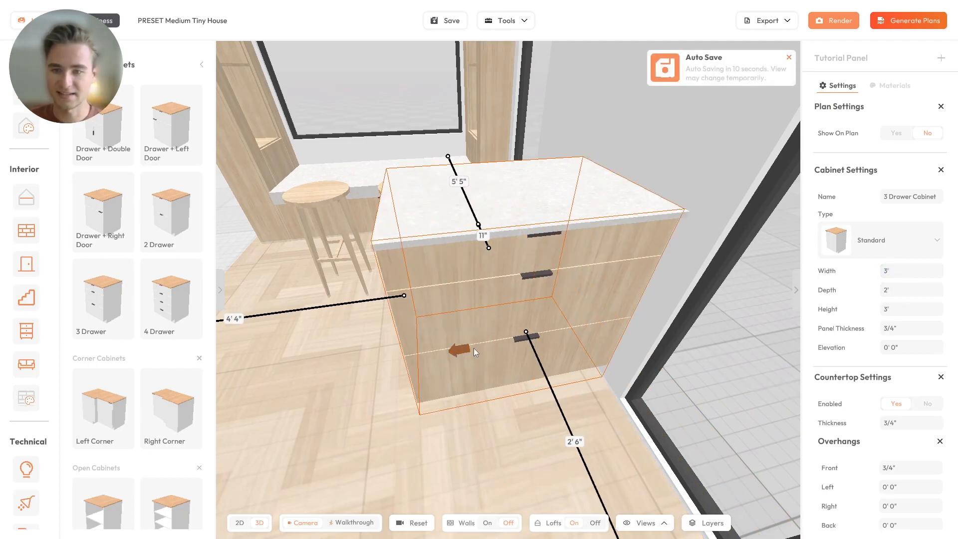
Set the countertop thickness of the drawer cabinet to 2"
{"action": "left_click_drag", "start_coordinate": [723, 277], "coordinate": [747, 274]}
{"action": "scroll", "coordinate": [859, 286], "scroll_direction": "down", "scroll_amount": 2}
{"action": "left_click_drag", "start_coordinate": [668, 319], "coordinate": [501, 319]}
{"action": "left_click", "coordinate": [909, 319]}
{"action": "type", "text": "2"}
{"action": "key", "text": "Return"}
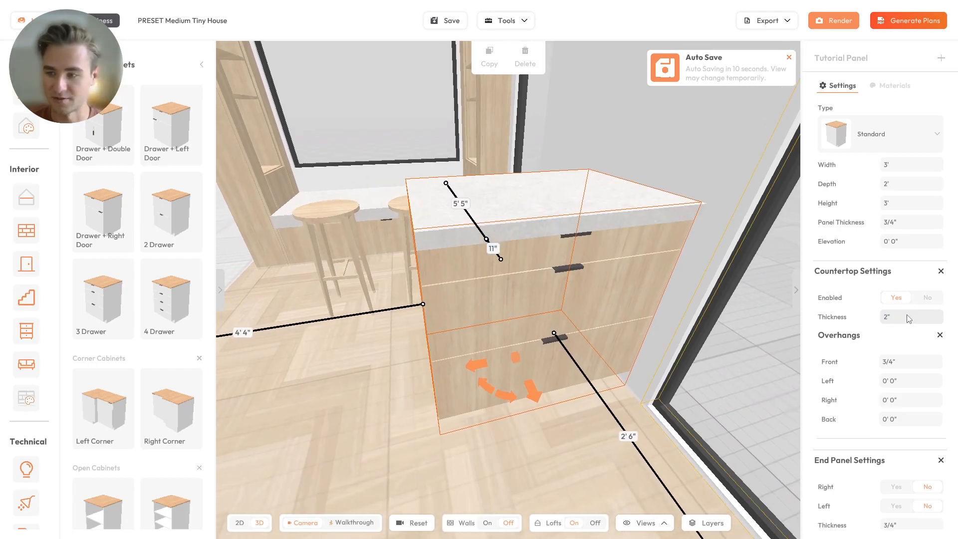
Set the back overhang of the drawer cabinet's countertop to 1'
{"action": "scroll", "coordinate": [870, 348], "scroll_direction": "down", "scroll_amount": 1}
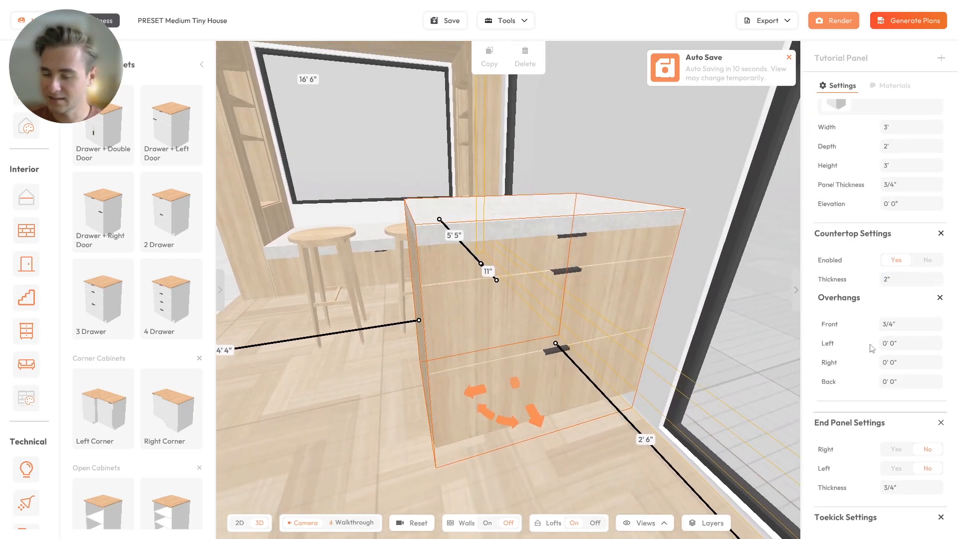
{"action": "scroll", "coordinate": [871, 349], "scroll_direction": "down", "scroll_amount": 1}
{"action": "left_click_drag", "start_coordinate": [424, 294], "coordinate": [528, 342]}
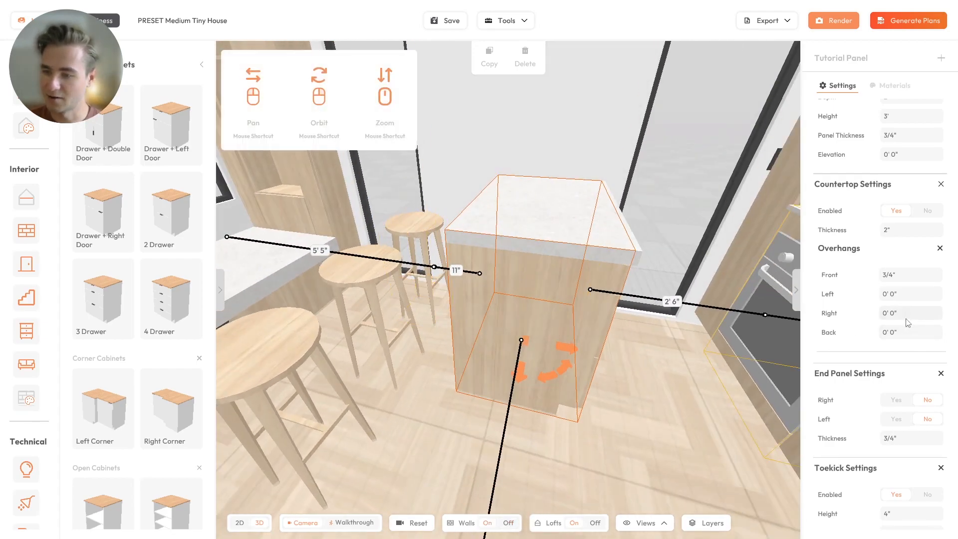
{"action": "left_click", "coordinate": [911, 334]}
{"action": "type", "text": "1"}
{"action": "key", "text": "Return"}
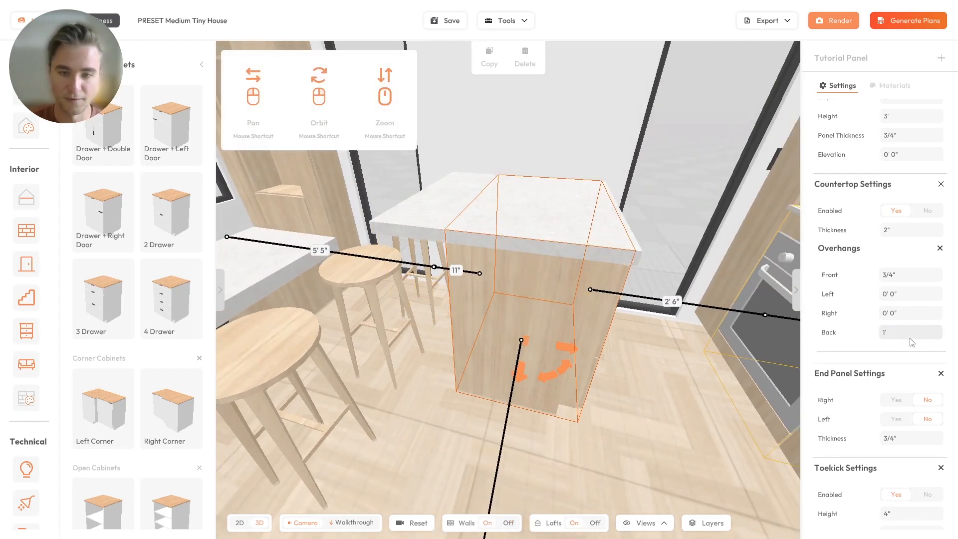
Reduce the drawer cabinet to 2 segments and make them equal in size
{"action": "left_click_drag", "start_coordinate": [573, 319], "coordinate": [433, 303]}
{"action": "scroll", "coordinate": [549, 294], "scroll_direction": "down", "scroll_amount": 5}
{"action": "scroll", "coordinate": [632, 331], "scroll_direction": "up", "scroll_amount": 2}
{"action": "left_click_drag", "start_coordinate": [633, 332], "coordinate": [608, 334]}
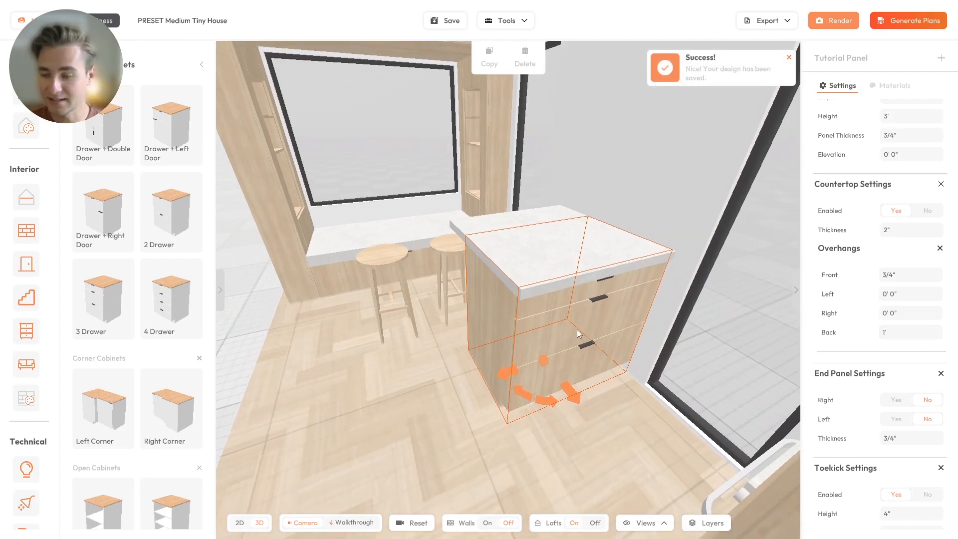
{"action": "scroll", "coordinate": [900, 364], "scroll_direction": "down", "scroll_amount": 3}
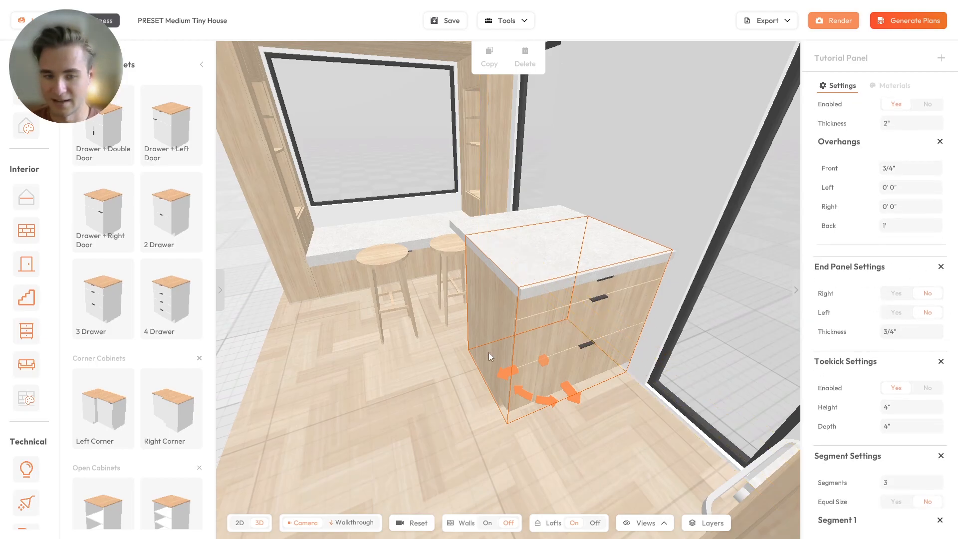
{"action": "scroll", "coordinate": [893, 318], "scroll_direction": "down", "scroll_amount": 3}
{"action": "left_click_drag", "start_coordinate": [597, 329], "coordinate": [566, 217]}
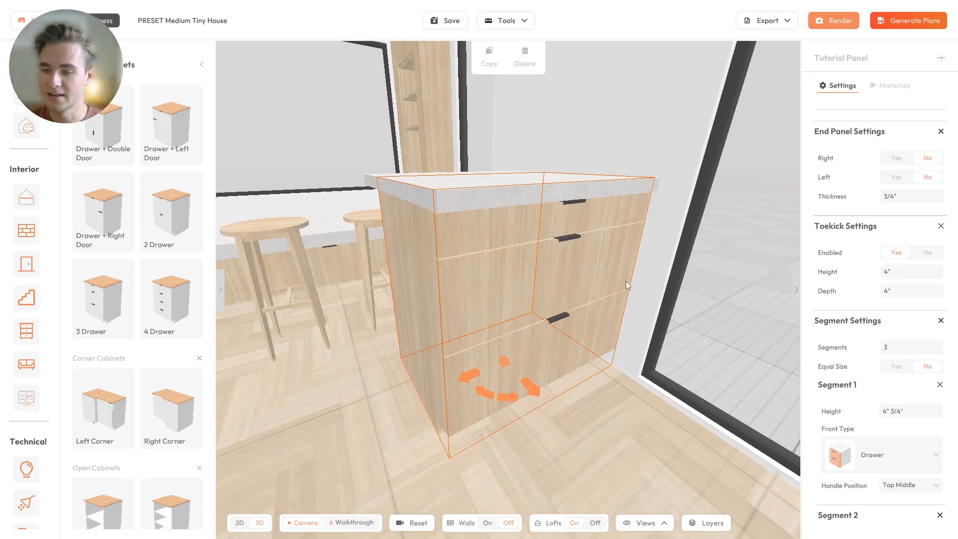
{"action": "left_click_drag", "start_coordinate": [599, 274], "coordinate": [590, 277]}
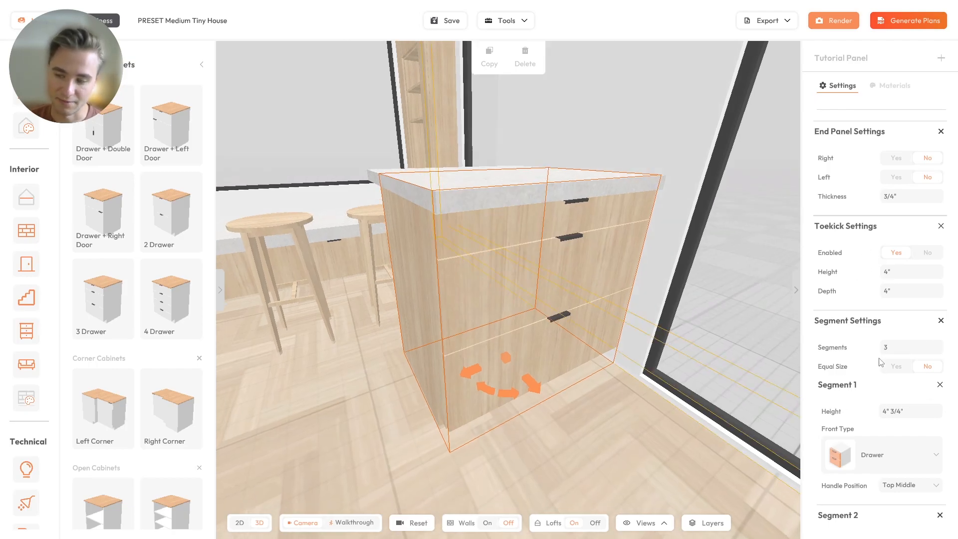
{"action": "key", "text": "Return"}
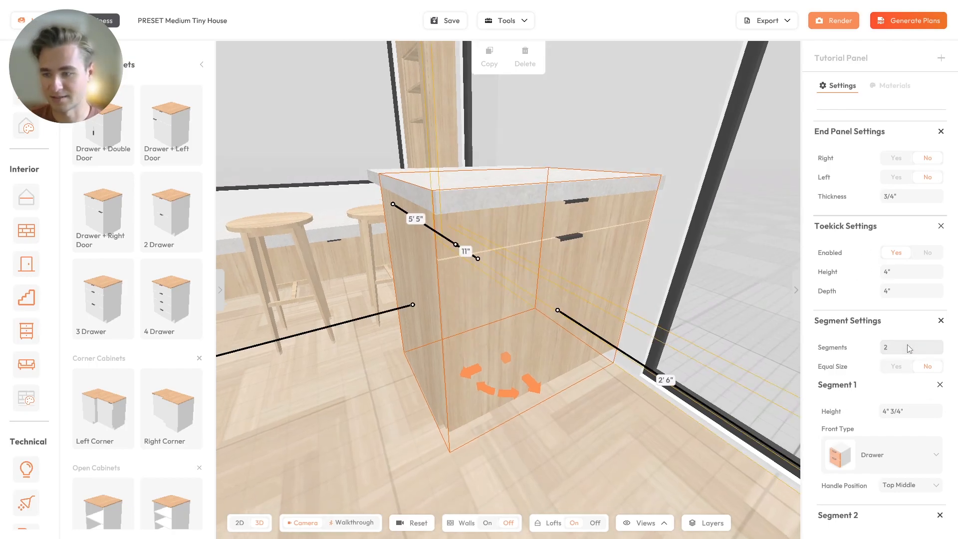
{"action": "left_click", "coordinate": [897, 367]}
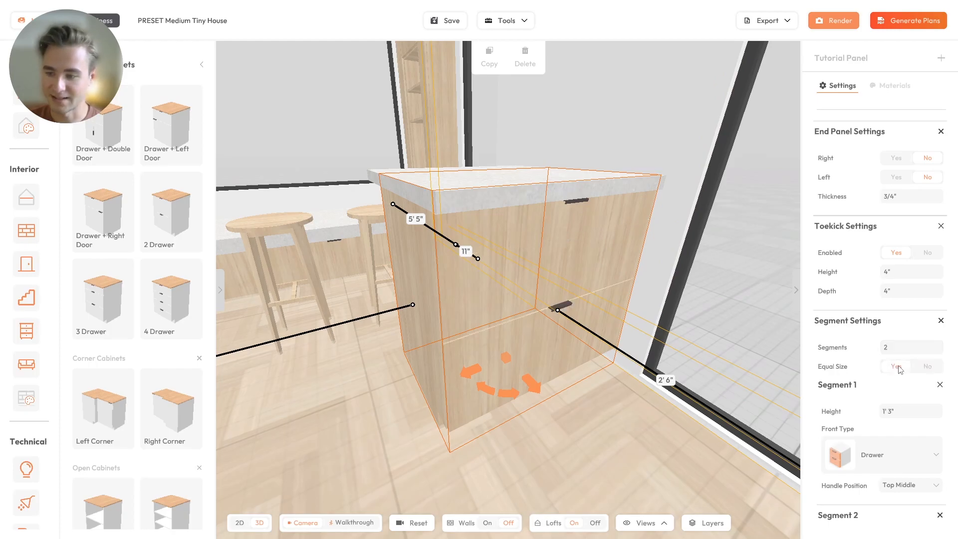
Change the front type of both cabinet segments to Open and deselect the cabinet
{"action": "scroll", "coordinate": [878, 382], "scroll_direction": "down", "scroll_amount": 2}
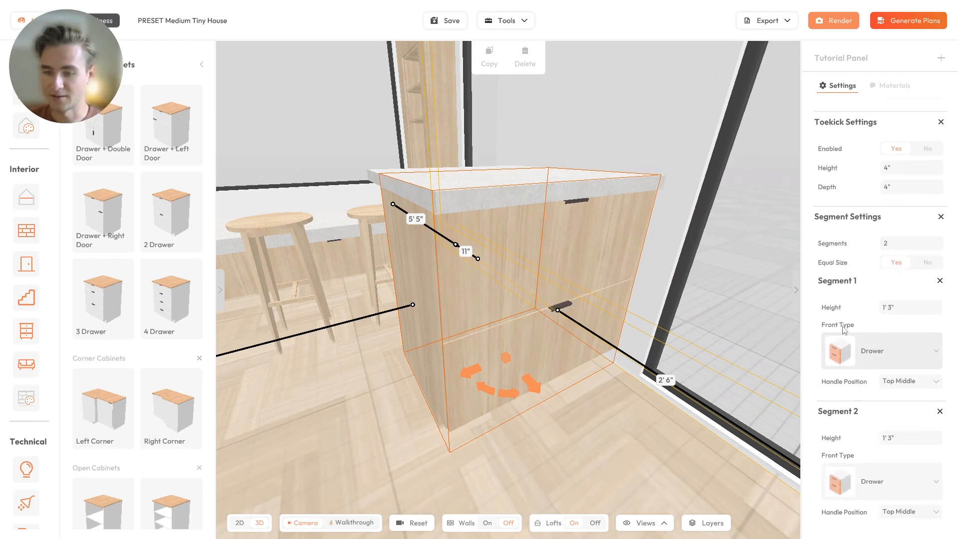
{"action": "left_click", "coordinate": [878, 351]}
{"action": "scroll", "coordinate": [876, 261], "scroll_direction": "down", "scroll_amount": 3}
{"action": "left_click", "coordinate": [873, 289]}
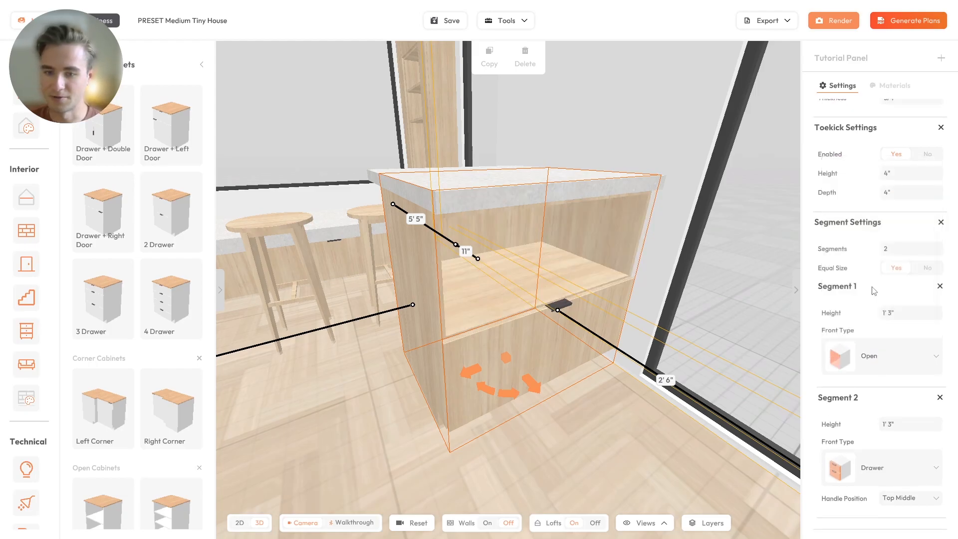
{"action": "left_click", "coordinate": [882, 469]}
{"action": "scroll", "coordinate": [880, 414], "scroll_direction": "down", "scroll_amount": 3}
{"action": "left_click", "coordinate": [879, 412]}
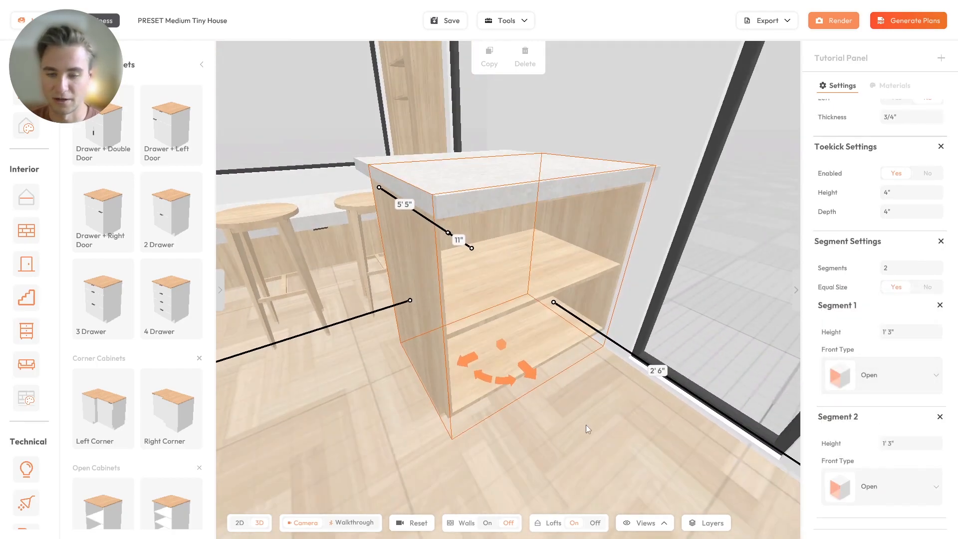
{"action": "left_click", "coordinate": [585, 424]}
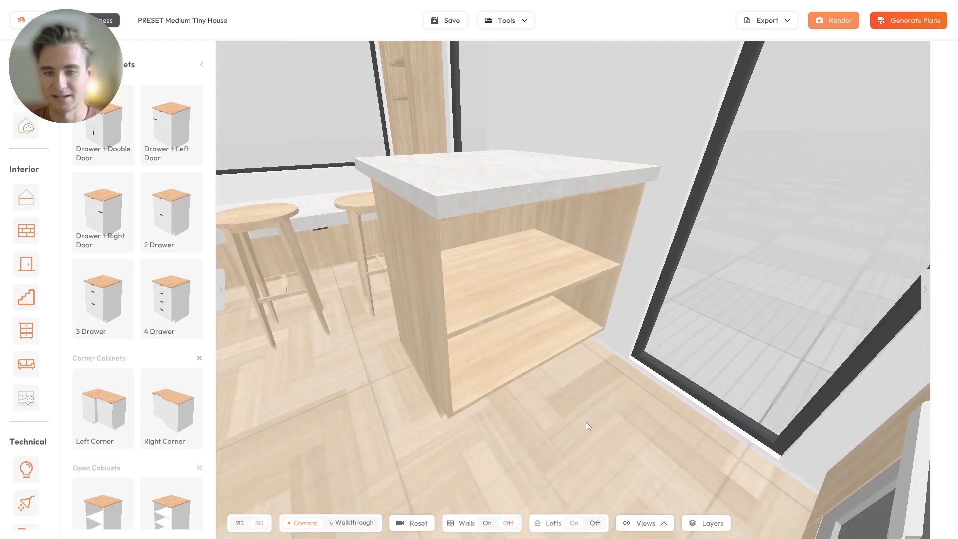
Add a Sink cabinet to the floor next to the open-shelf island cabinet
{"action": "left_click_drag", "start_coordinate": [462, 260], "coordinate": [531, 258]}
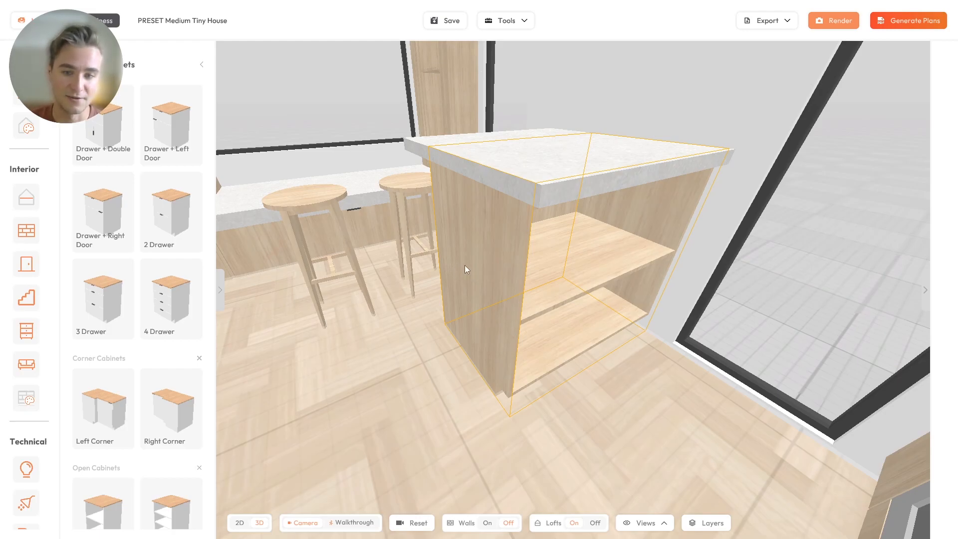
{"action": "left_click_drag", "start_coordinate": [480, 265], "coordinate": [373, 279]}
{"action": "scroll", "coordinate": [478, 274], "scroll_direction": "down", "scroll_amount": 5}
{"action": "left_click", "coordinate": [402, 277]}
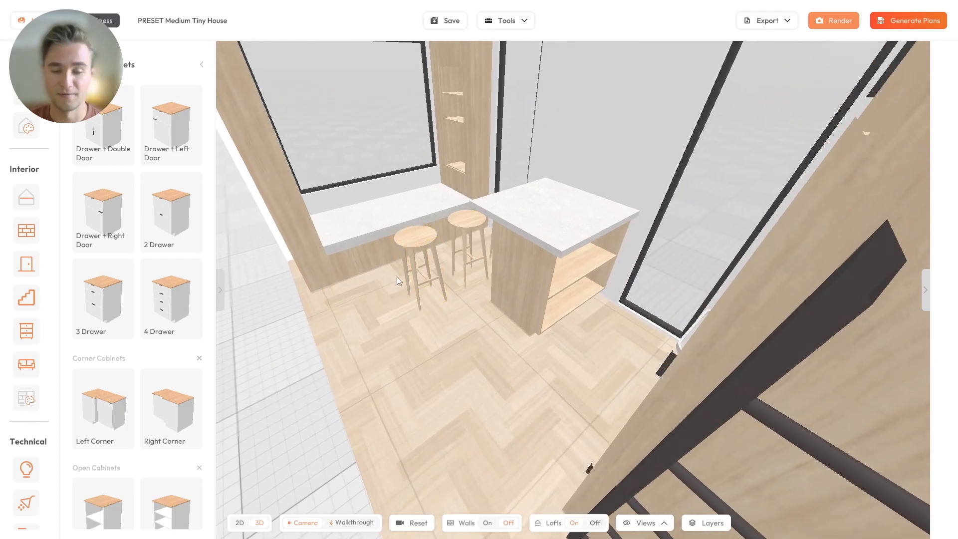
{"action": "mouse_move", "coordinate": [372, 272]}
{"action": "left_mouse_down"}
{"action": "mouse_move", "coordinate": [377, 297]}
{"action": "mouse_move", "coordinate": [373, 286]}
{"action": "left_mouse_up"}
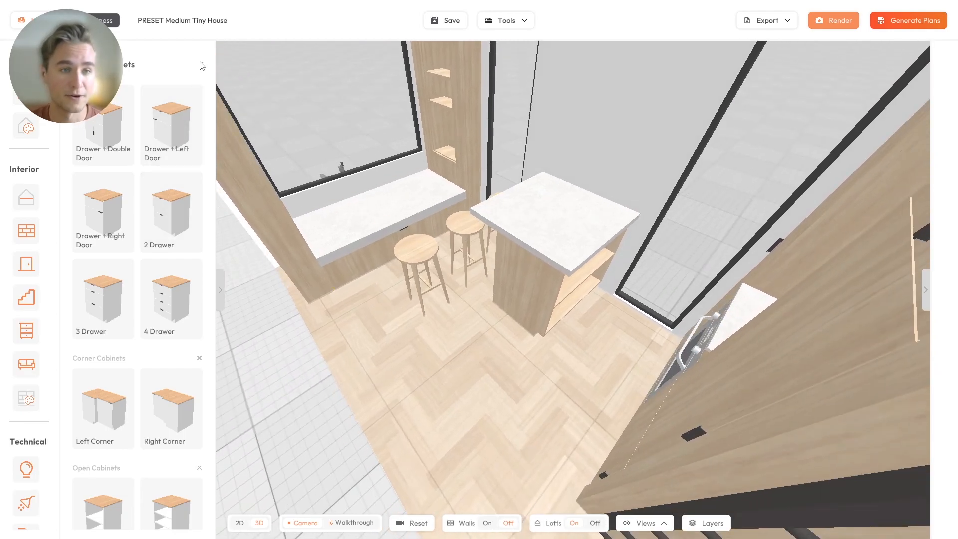
{"action": "scroll", "coordinate": [160, 163], "scroll_direction": "down", "scroll_amount": 2}
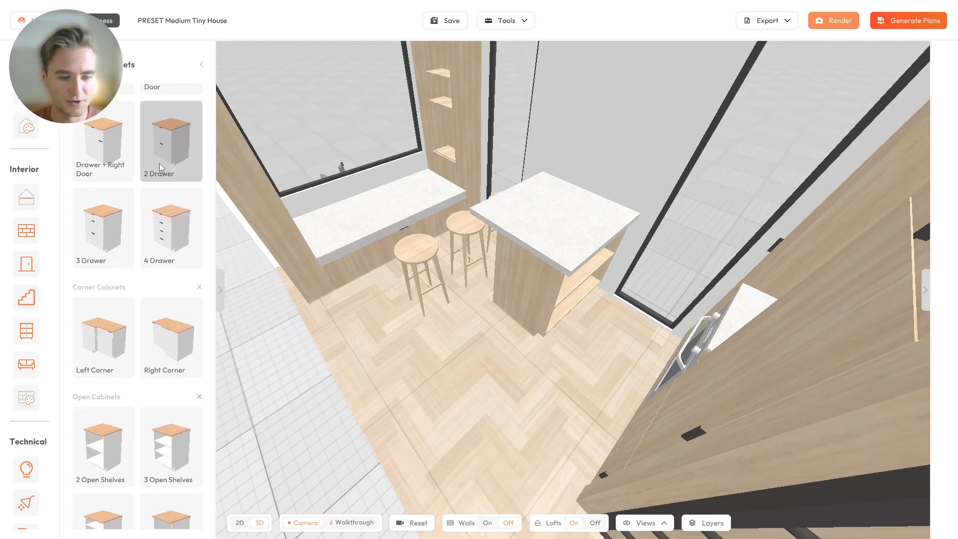
{"action": "scroll", "coordinate": [174, 210], "scroll_direction": "up", "scroll_amount": 3}
{"action": "scroll", "coordinate": [186, 238], "scroll_direction": "up", "scroll_amount": 5}
{"action": "left_click_drag", "start_coordinate": [186, 223], "coordinate": [484, 343]}
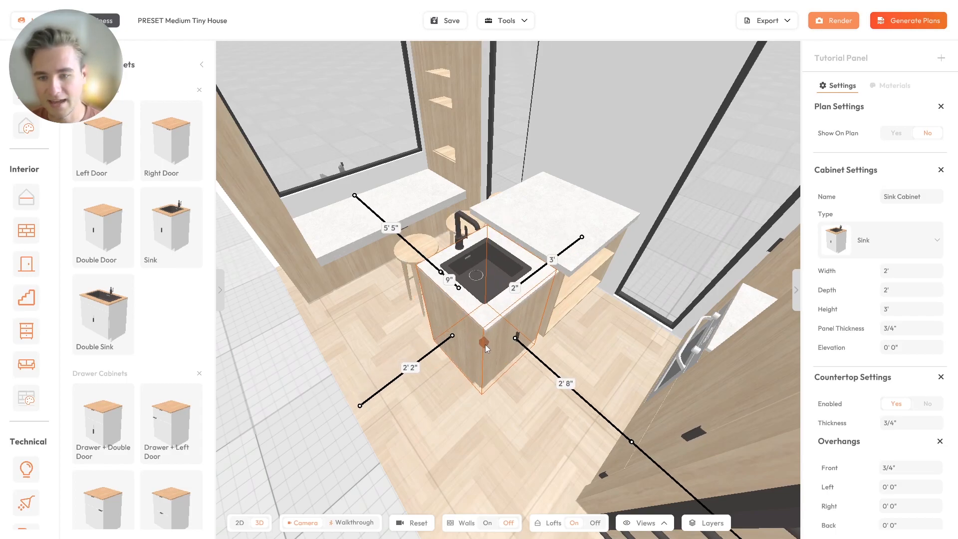
Set the gap between the sink cabinet and the island cabinet to 0 and nudge the sink cabinet forward into line with it
{"action": "left_click", "coordinate": [517, 289]}
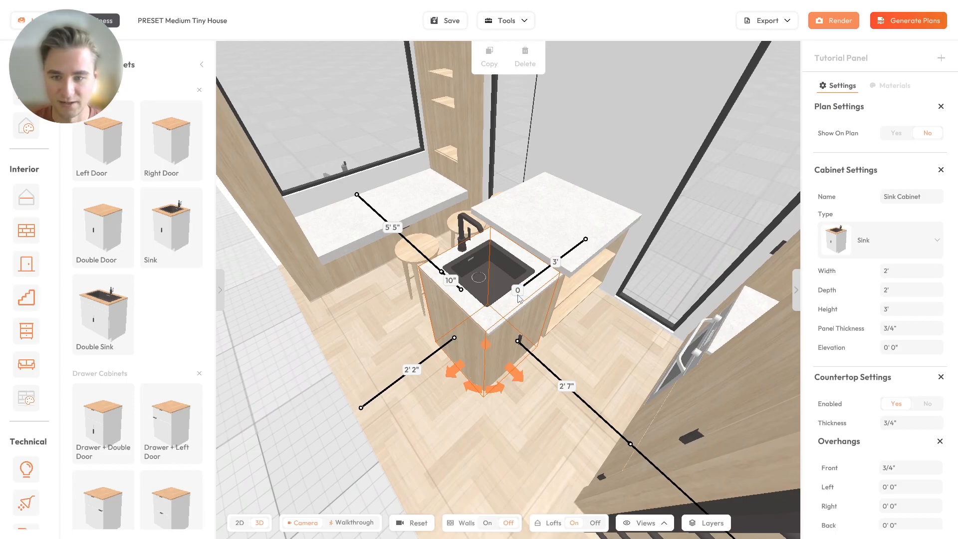
{"action": "type", "text": "0"}
{"action": "key", "text": "Return"}
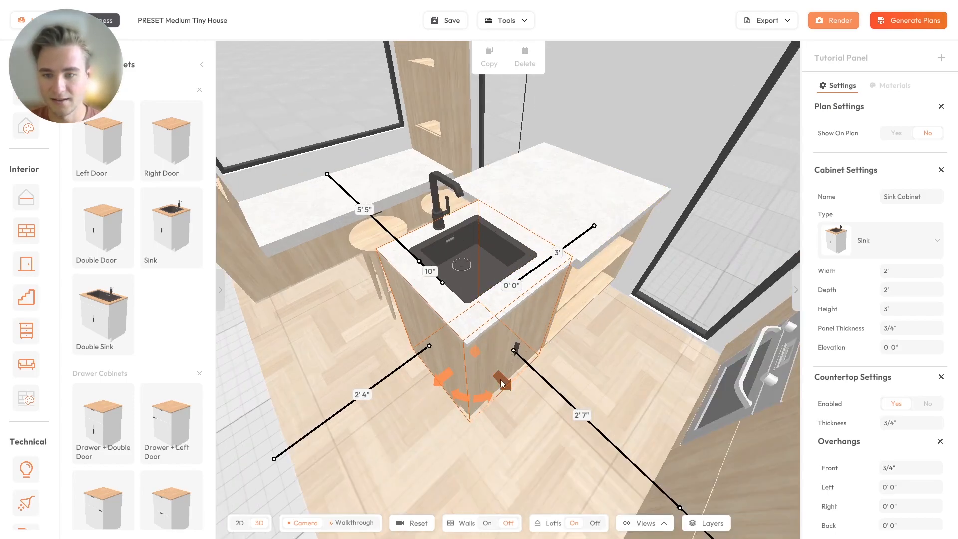
{"action": "left_click_drag", "start_coordinate": [502, 384], "coordinate": [506, 387]}
{"action": "left_click_drag", "start_coordinate": [526, 230], "coordinate": [505, 260]}
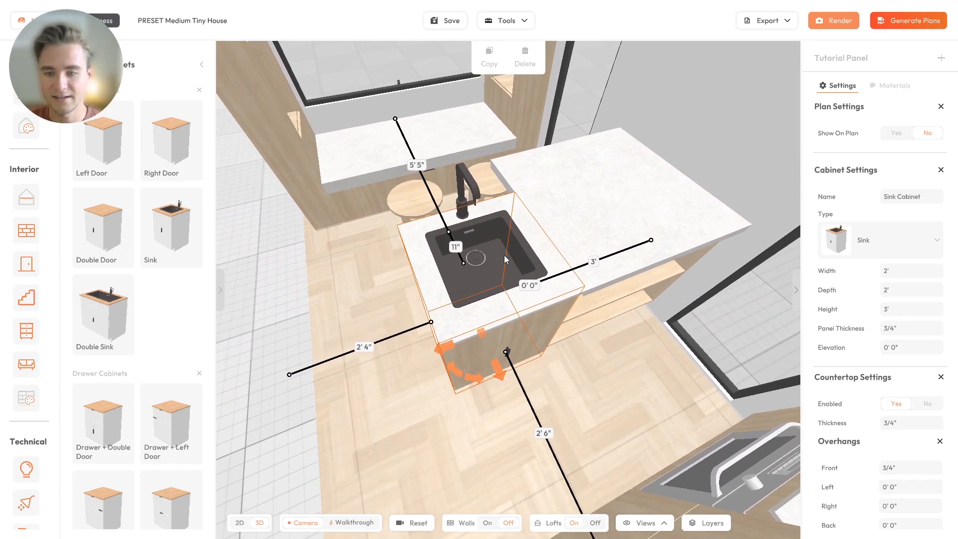
Set the sink cabinet's countertop thickness to 2" and its back overhang to 1'
{"action": "scroll", "coordinate": [907, 343], "scroll_direction": "down", "scroll_amount": 3}
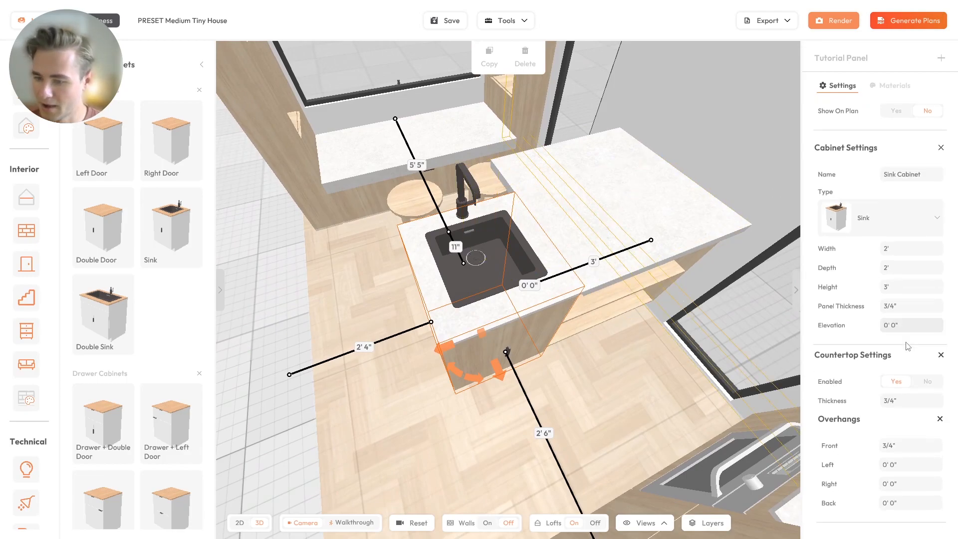
{"action": "left_click", "coordinate": [906, 353]}
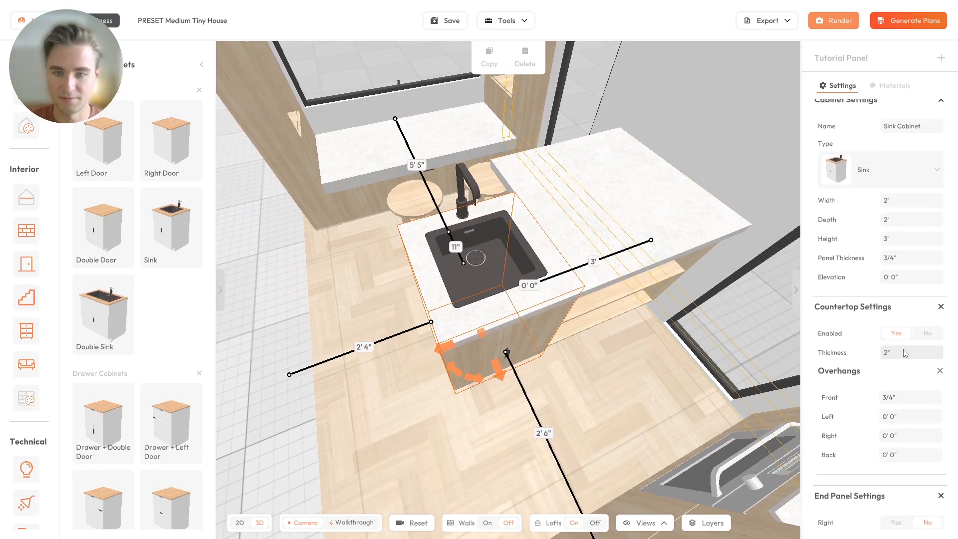
{"action": "left_click", "coordinate": [910, 454]}
{"action": "type", "text": "1'"}
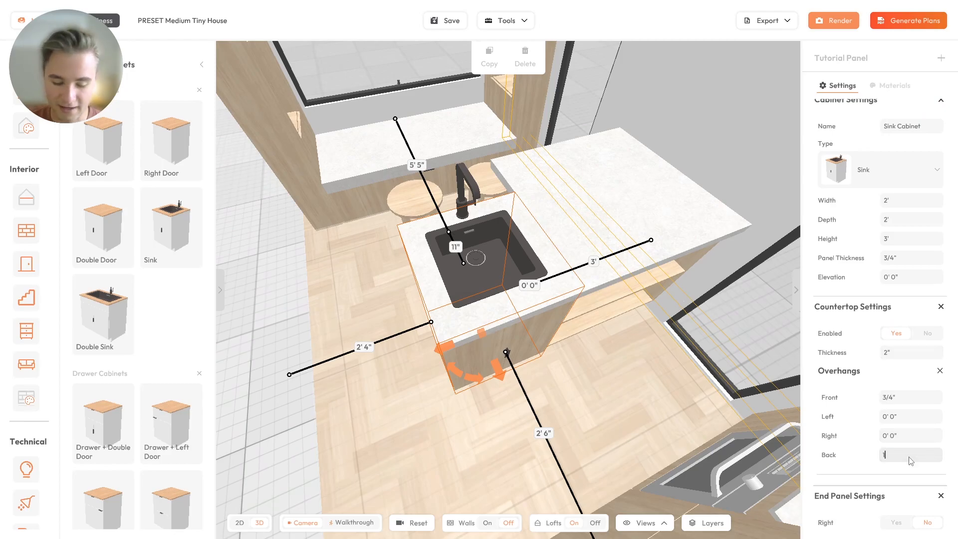
{"action": "left_click_drag", "start_coordinate": [479, 364], "coordinate": [456, 340]}
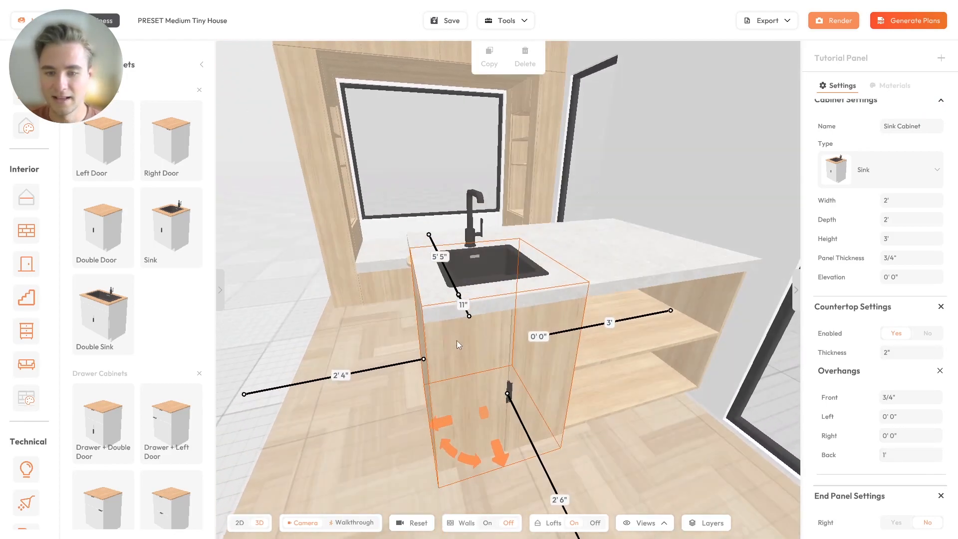
Examine the rebuilt kitchen island and the surrounding interior from outside and up close
{"action": "scroll", "coordinate": [475, 290], "scroll_direction": "down", "scroll_amount": 5}
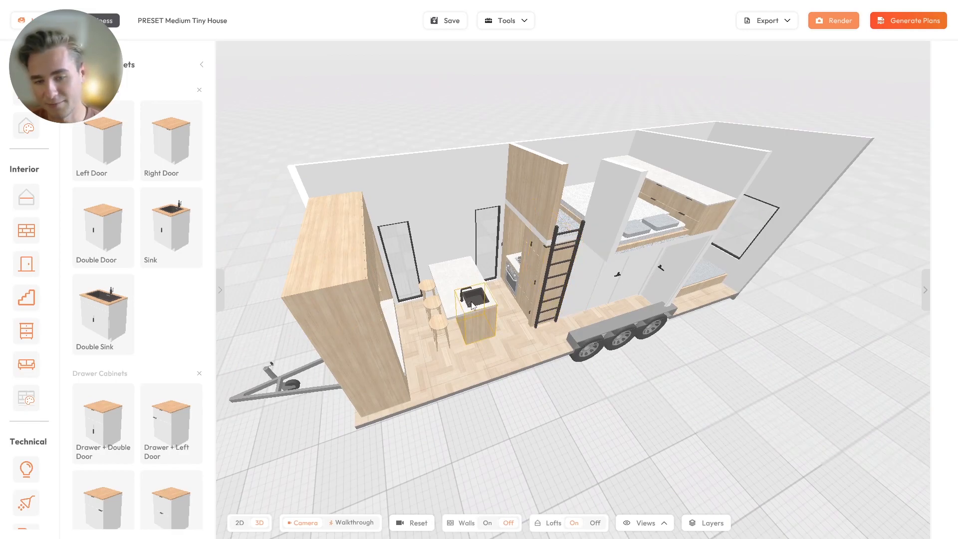
{"action": "left_click_drag", "start_coordinate": [475, 321], "coordinate": [471, 353]}
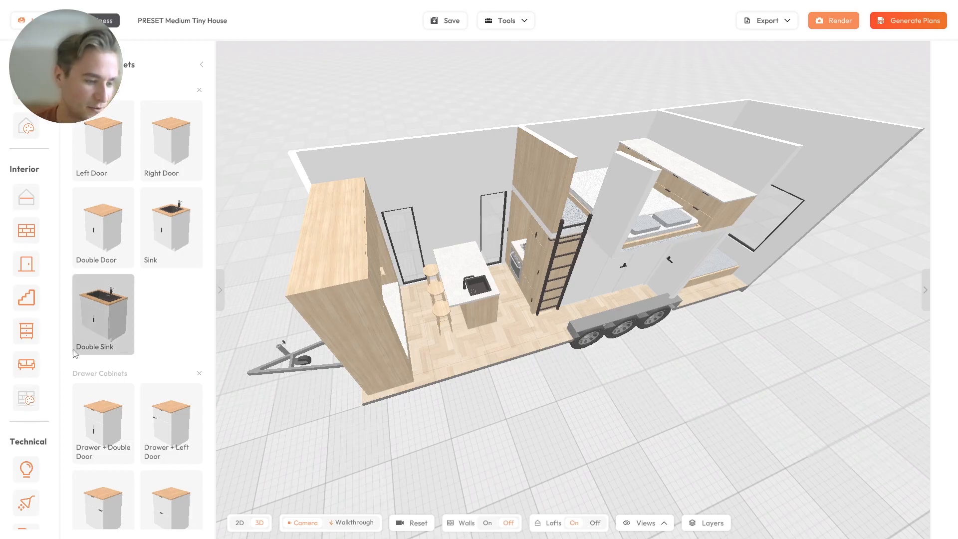
{"action": "scroll", "coordinate": [23, 424], "scroll_direction": "down", "scroll_amount": 1}
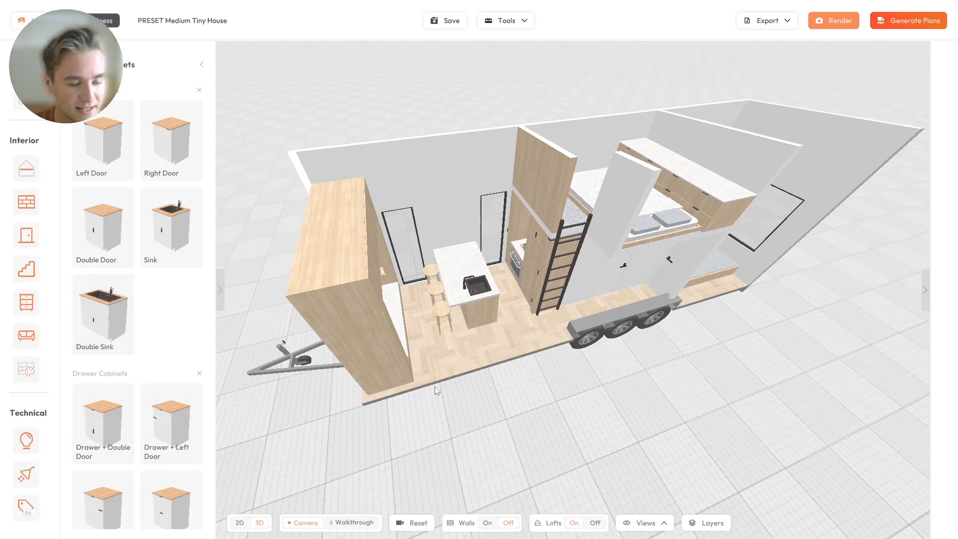
{"action": "left_click_drag", "start_coordinate": [471, 381], "coordinate": [516, 315]}
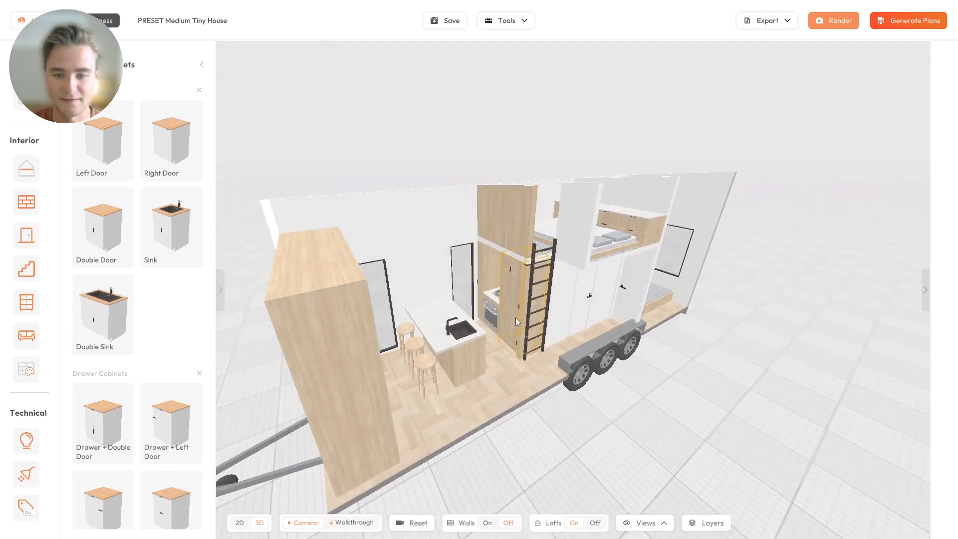
{"action": "right_click_drag", "start_coordinate": [551, 328], "coordinate": [573, 299]}
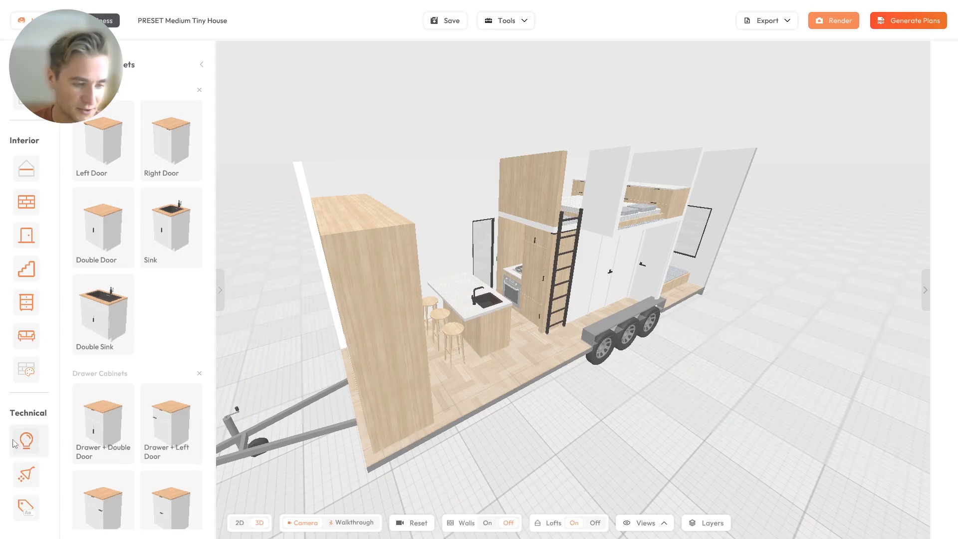
{"action": "scroll", "coordinate": [438, 295], "scroll_direction": "up", "scroll_amount": 3}
{"action": "scroll", "coordinate": [462, 249], "scroll_direction": "up", "scroll_amount": 6}
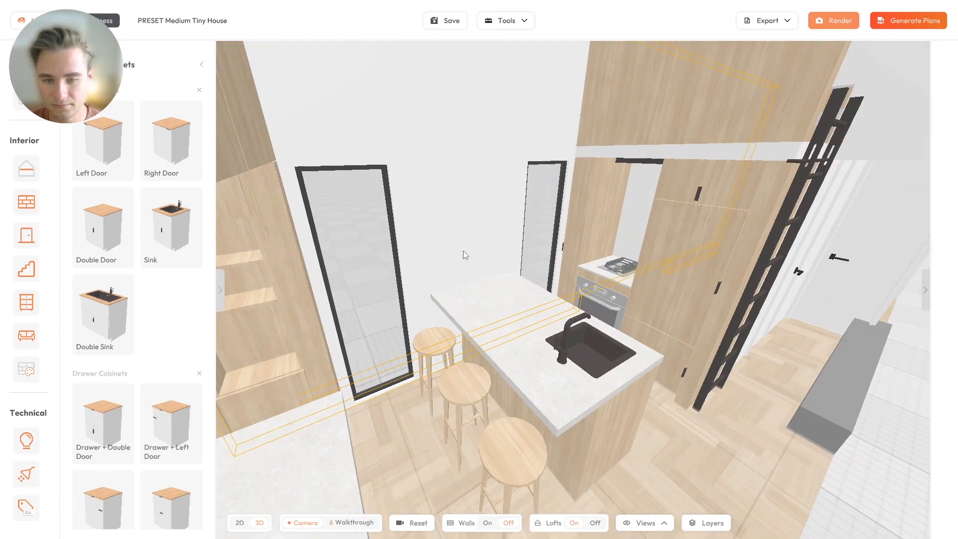
Place a DoubleSwitch from the electrical switches on the wall beside the large glass doors and check its position
{"action": "left_click", "coordinate": [26, 440]}
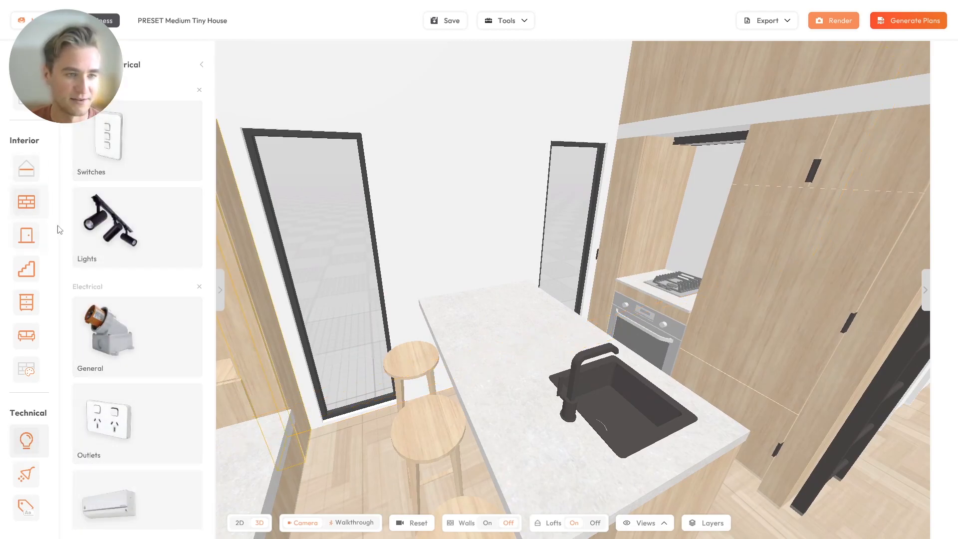
{"action": "left_click", "coordinate": [118, 146]}
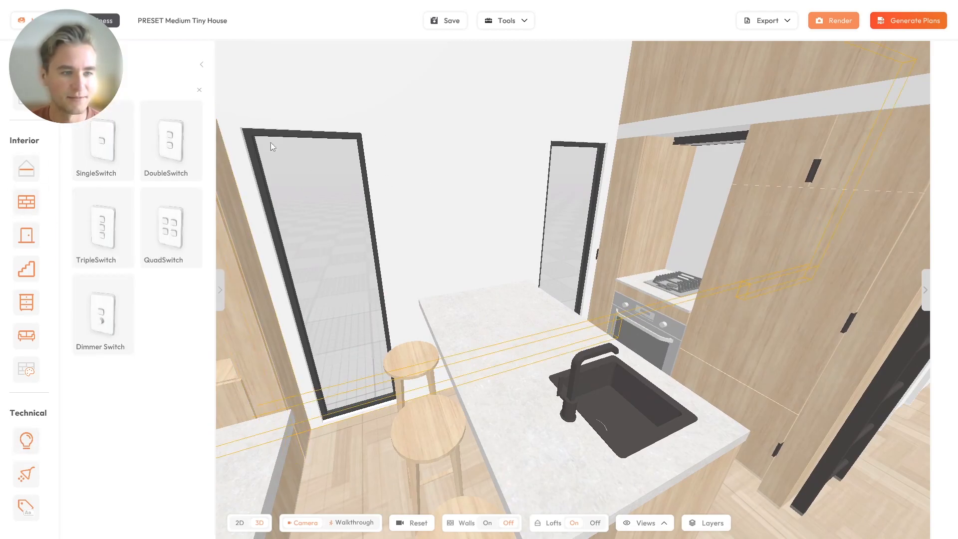
{"action": "scroll", "coordinate": [389, 224], "scroll_direction": "down", "scroll_amount": 5}
{"action": "left_click_drag", "start_coordinate": [389, 230], "coordinate": [579, 279]}
{"action": "scroll", "coordinate": [459, 208], "scroll_direction": "up", "scroll_amount": 5}
{"action": "left_click_drag", "start_coordinate": [460, 208], "coordinate": [452, 210]}
{"action": "left_click_drag", "start_coordinate": [170, 140], "coordinate": [444, 229]}
{"action": "left_click_drag", "start_coordinate": [546, 255], "coordinate": [413, 282]}
{"action": "scroll", "coordinate": [431, 300], "scroll_direction": "up", "scroll_amount": 5}
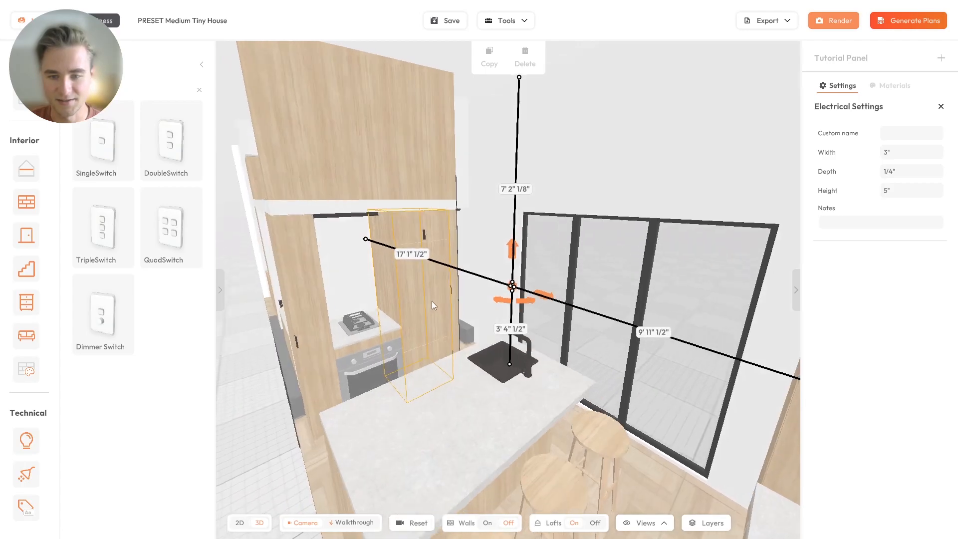
{"action": "scroll", "coordinate": [439, 295], "scroll_direction": "up", "scroll_amount": 2}
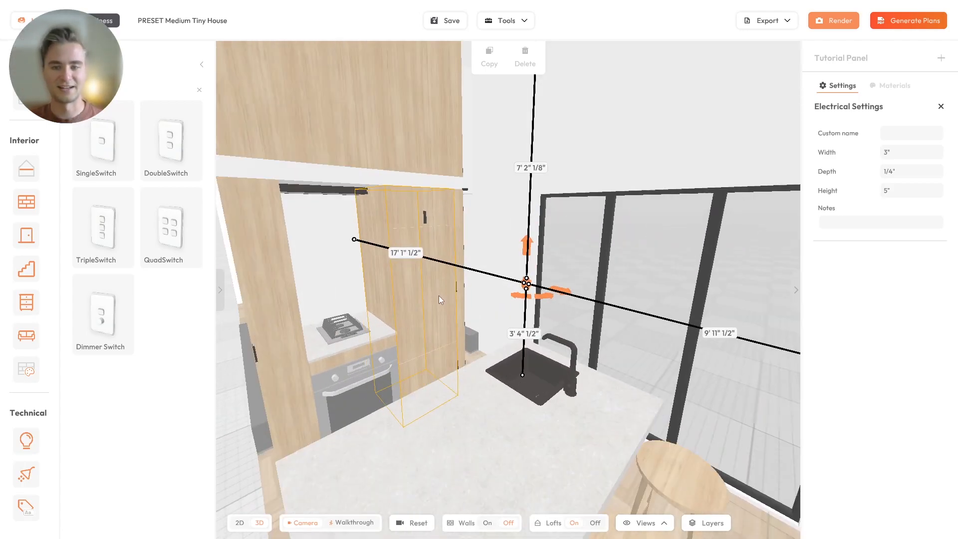
{"action": "scroll", "coordinate": [501, 265], "scroll_direction": "up", "scroll_amount": 2}
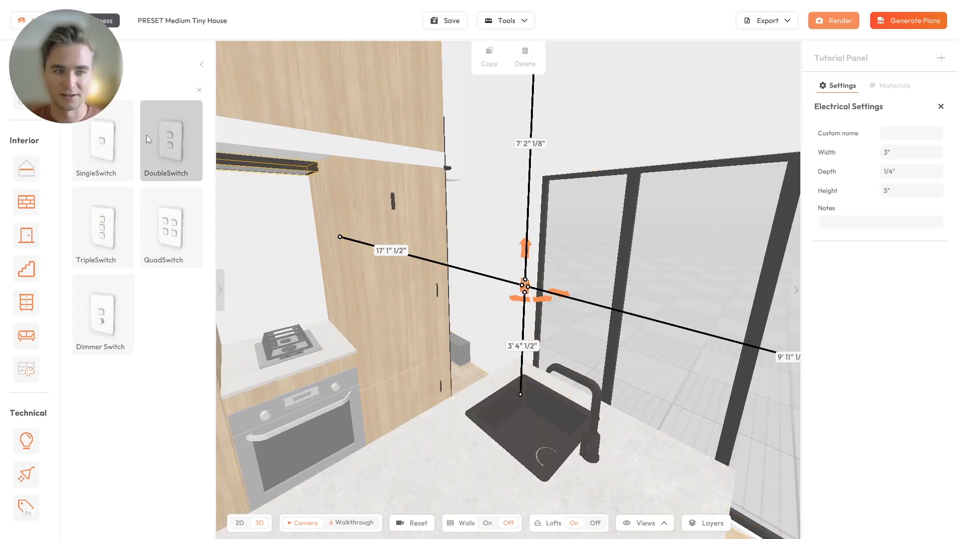
{"action": "mouse_move", "coordinate": [477, 261]}
{"action": "left_mouse_down"}
{"action": "mouse_move", "coordinate": [522, 302]}
{"action": "mouse_move", "coordinate": [473, 270]}
{"action": "left_mouse_up"}
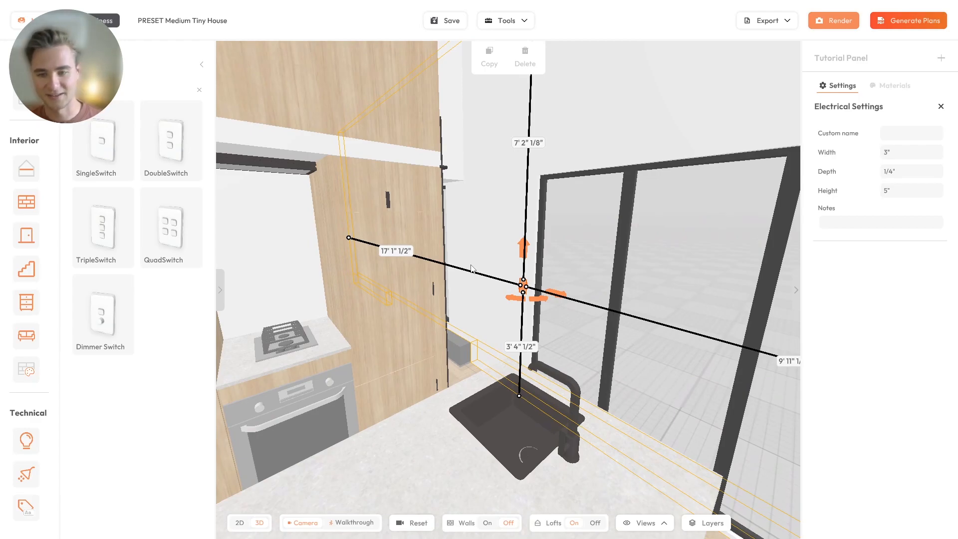
{"action": "left_click_drag", "start_coordinate": [495, 284], "coordinate": [453, 288]}
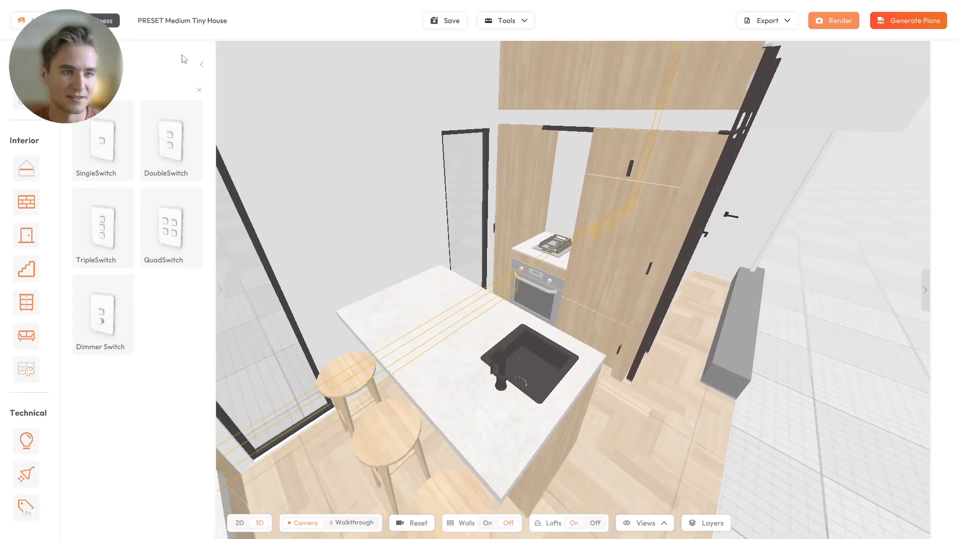
Place a Double Outlet on the wall just above the end of the island countertop
{"action": "left_click", "coordinate": [201, 65]}
{"action": "scroll", "coordinate": [139, 299], "scroll_direction": "down", "scroll_amount": 1}
{"action": "left_click", "coordinate": [134, 349]}
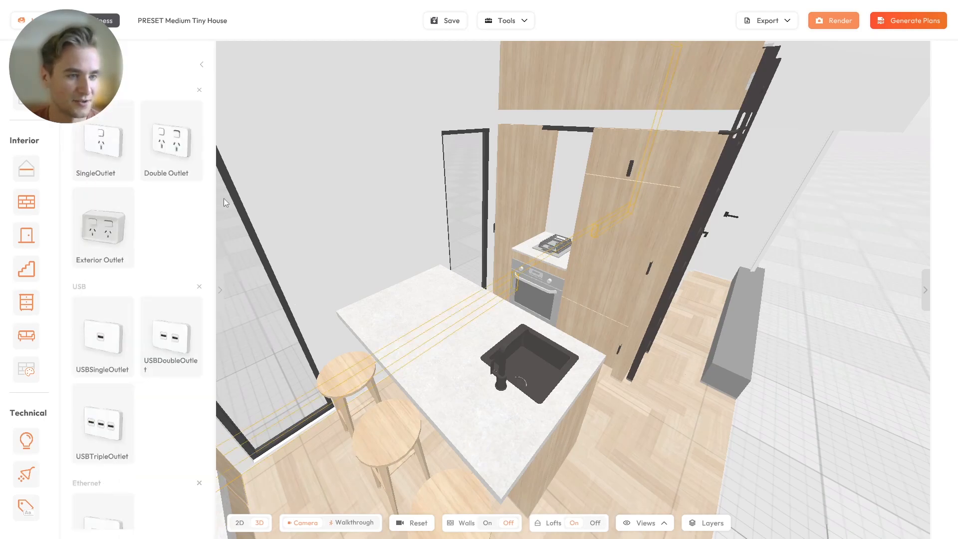
{"action": "left_click_drag", "start_coordinate": [171, 141], "coordinate": [442, 265]}
{"action": "left_click", "coordinate": [401, 277]}
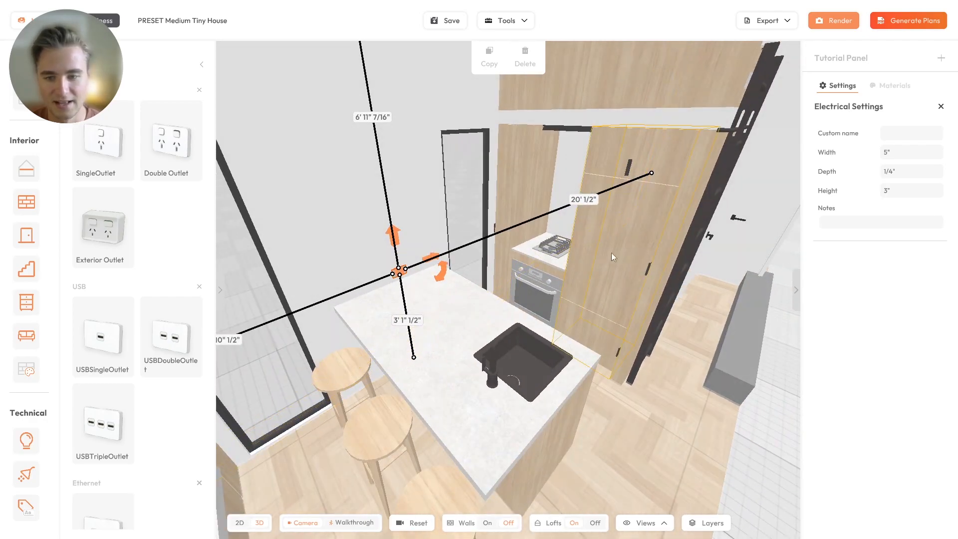
{"action": "scroll", "coordinate": [601, 256], "scroll_direction": "up", "scroll_amount": 5}
{"action": "left_click_drag", "start_coordinate": [544, 282], "coordinate": [579, 305]}
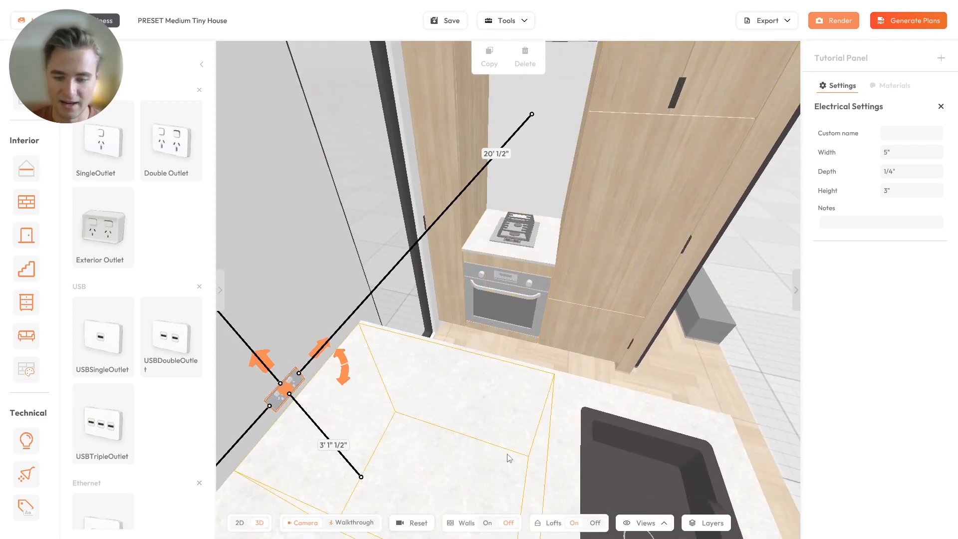
Hide the cabinets, place a SingleOutlet low on the wall behind the kitchen cabinets, and show the cabinets again
{"action": "left_click", "coordinate": [645, 525]}
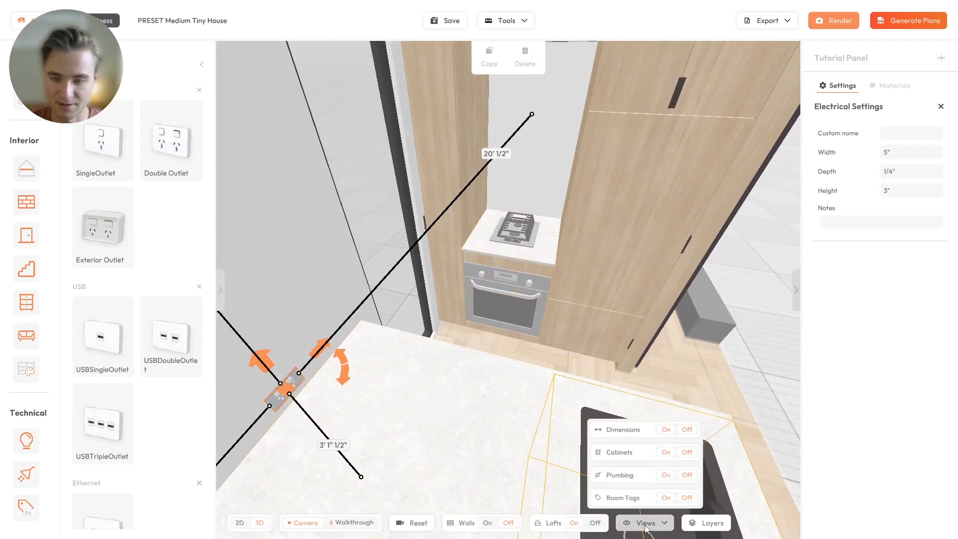
{"action": "left_click", "coordinate": [670, 454]}
{"action": "left_click_drag", "start_coordinate": [104, 143], "coordinate": [532, 284]}
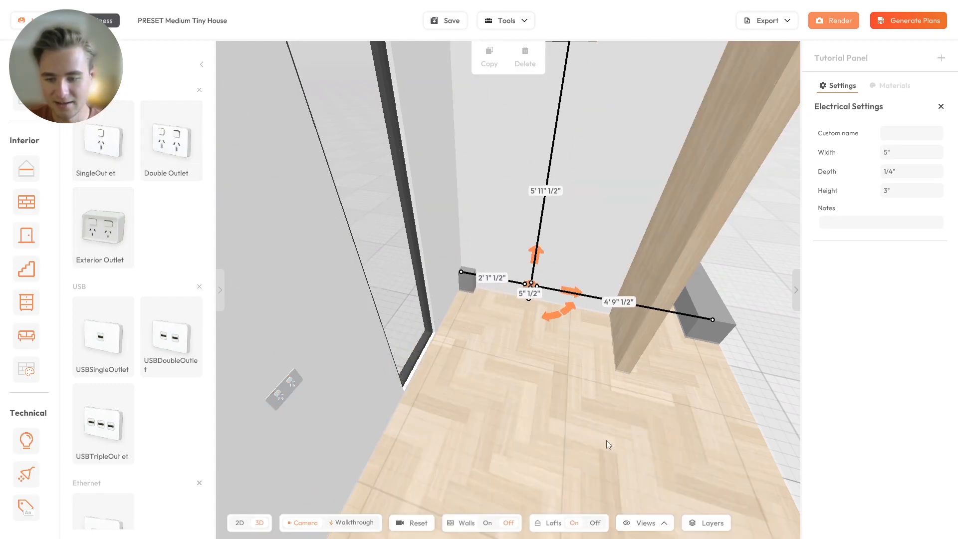
{"action": "left_click", "coordinate": [645, 523]}
{"action": "left_click", "coordinate": [685, 456]}
{"action": "left_click_drag", "start_coordinate": [493, 360], "coordinate": [320, 210]}
{"action": "left_click", "coordinate": [504, 349]}
{"action": "scroll", "coordinate": [511, 292], "scroll_direction": "down", "scroll_amount": 8}
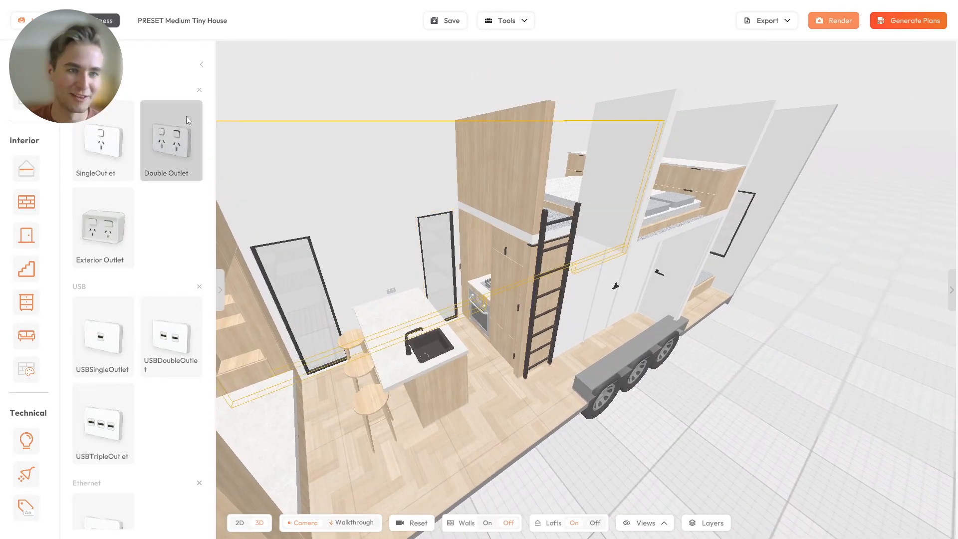
Turn the walls on and place a Downlight on the ceiling above the kitchen
{"action": "left_click", "coordinate": [202, 65]}
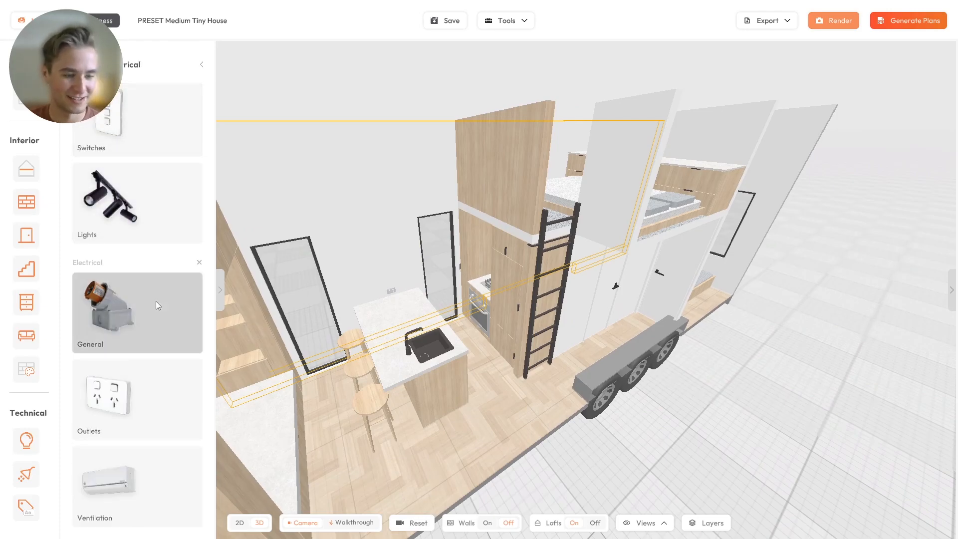
{"action": "left_click", "coordinate": [133, 207]}
{"action": "scroll", "coordinate": [462, 322], "scroll_direction": "up", "scroll_amount": 6}
{"action": "left_click_drag", "start_coordinate": [462, 323], "coordinate": [475, 394]}
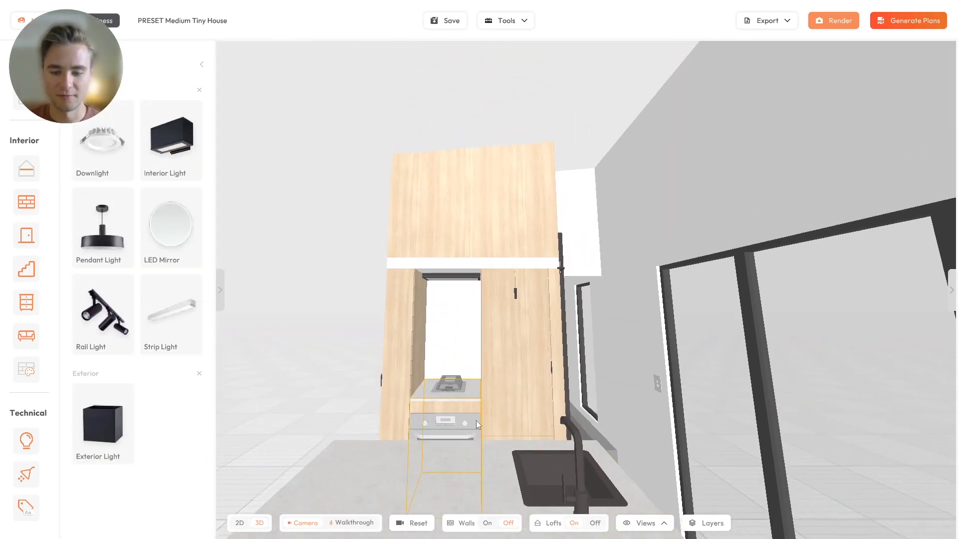
{"action": "left_click", "coordinate": [487, 523]}
{"action": "left_click_drag", "start_coordinate": [451, 305], "coordinate": [449, 218]}
{"action": "left_click_drag", "start_coordinate": [91, 146], "coordinate": [557, 112]}
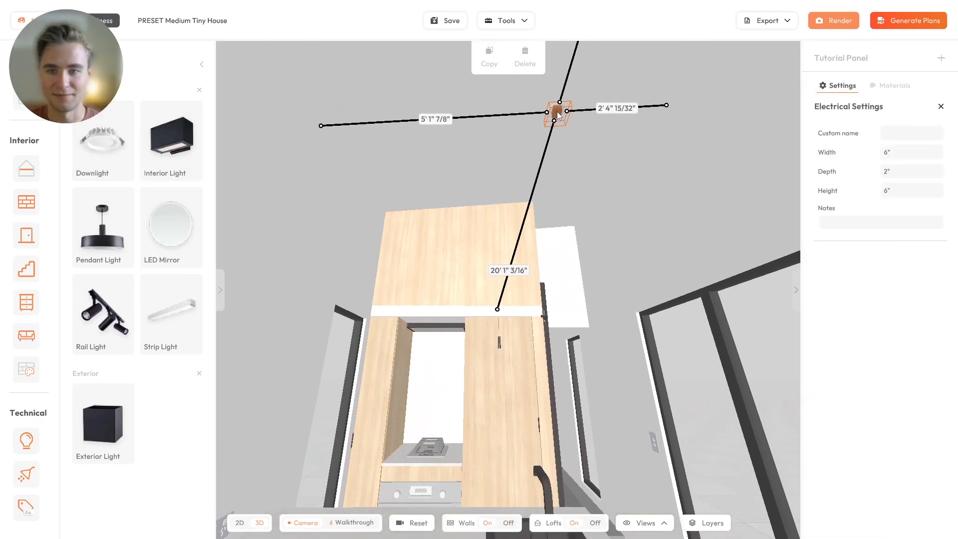
Copy the downlight and set the copy's distance from the side wall to 1"
{"action": "left_click", "coordinate": [489, 58]}
{"action": "left_click", "coordinate": [526, 110]}
{"action": "left_click", "coordinate": [600, 106]}
{"action": "type", "text": "1"}
{"action": "key", "text": "Return"}
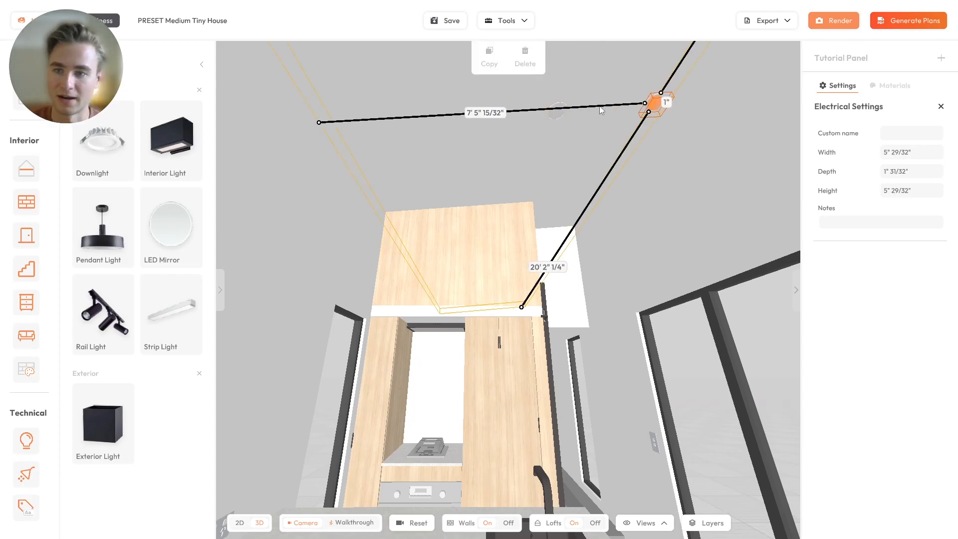
Move the copied downlight across the kitchen ceiling and set its distance from the opposite side wall to 2'
{"action": "left_click_drag", "start_coordinate": [651, 105], "coordinate": [524, 113]}
{"action": "left_click", "coordinate": [418, 119]}
{"action": "type", "text": "2'"}
{"action": "key", "text": "Return"}
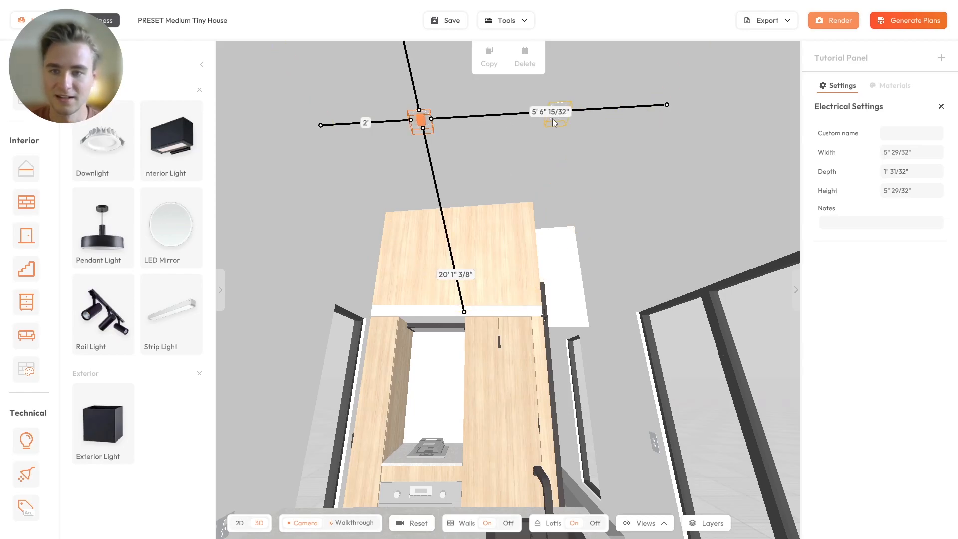
{"action": "scroll", "coordinate": [419, 209], "scroll_direction": "down", "scroll_amount": 5}
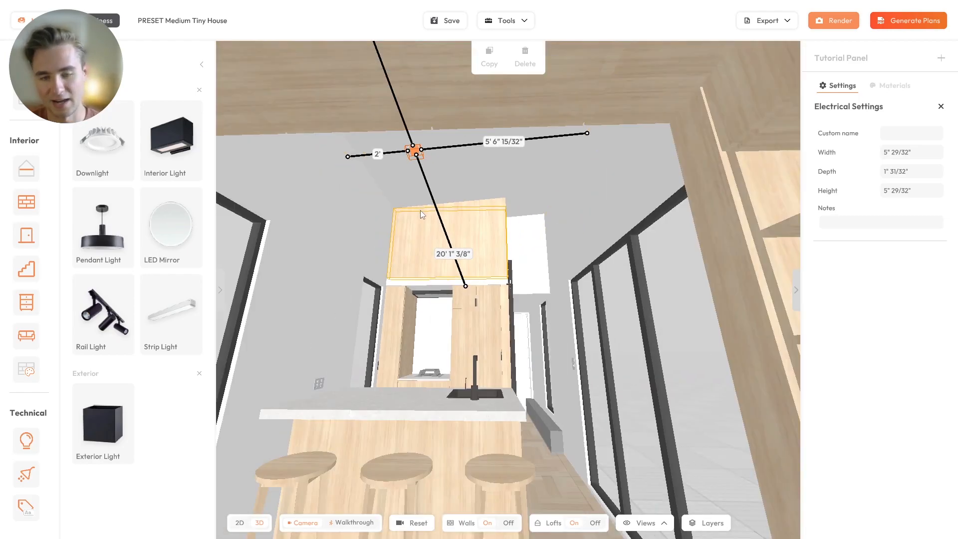
{"action": "right_click_drag", "start_coordinate": [449, 242], "coordinate": [473, 192]}
{"action": "left_click_drag", "start_coordinate": [473, 190], "coordinate": [556, 409]}
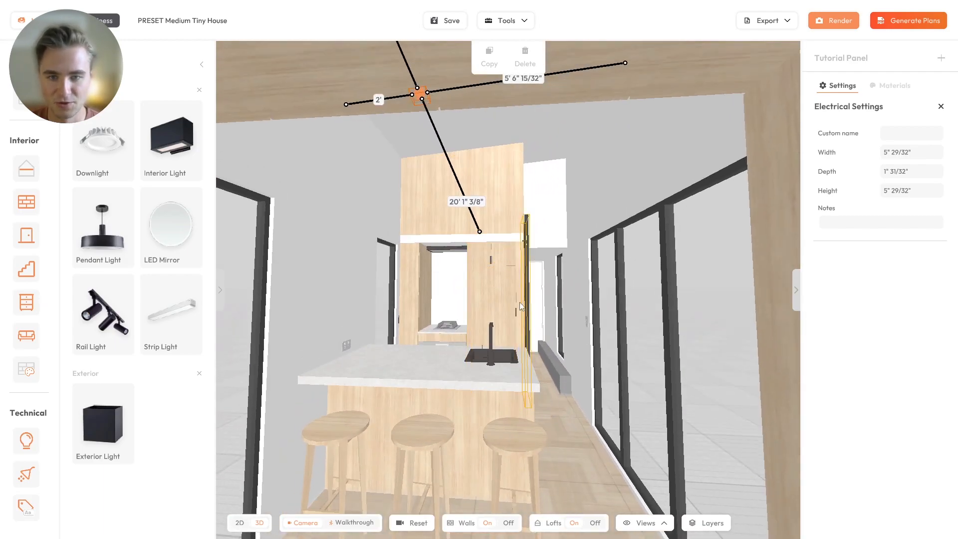
{"action": "left_click", "coordinate": [545, 406]}
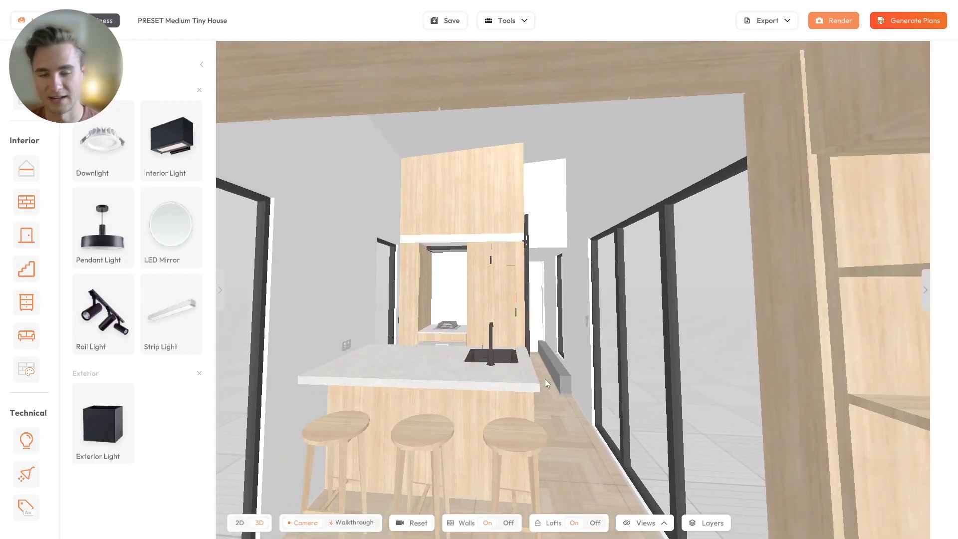
Enter the note C2 for the double outlet above the end of the island countertop
{"action": "scroll", "coordinate": [529, 247], "scroll_direction": "up", "scroll_amount": 5}
{"action": "left_click_drag", "start_coordinate": [528, 243], "coordinate": [309, 316]}
{"action": "left_click_drag", "start_coordinate": [221, 300], "coordinate": [419, 348]}
{"action": "scroll", "coordinate": [422, 357], "scroll_direction": "up", "scroll_amount": 5}
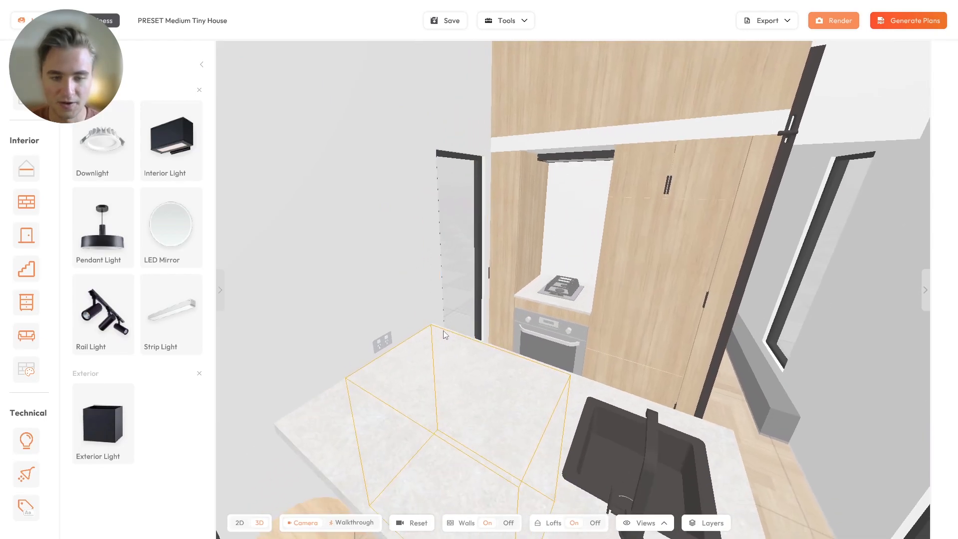
{"action": "left_click", "coordinate": [380, 343]}
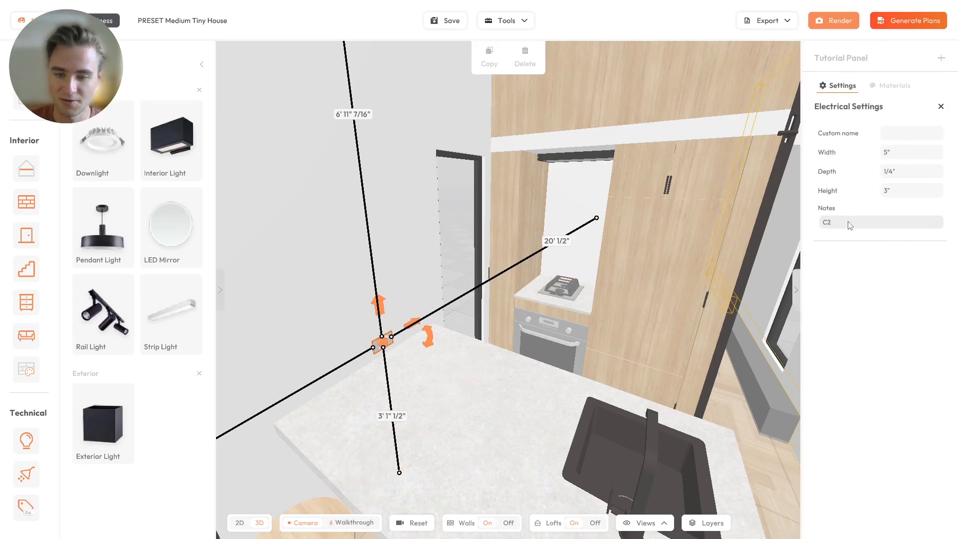
{"action": "left_click_drag", "start_coordinate": [539, 301], "coordinate": [566, 363]}
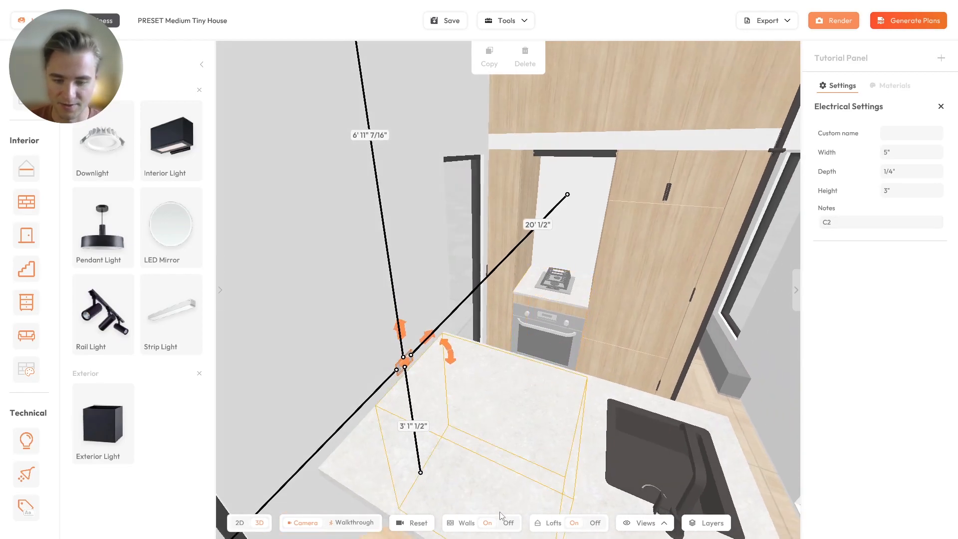
Hide the cabinets and enter the note C2 for the single outlet low on the kitchen's back wall
{"action": "left_click", "coordinate": [646, 523]}
{"action": "left_click", "coordinate": [687, 452]}
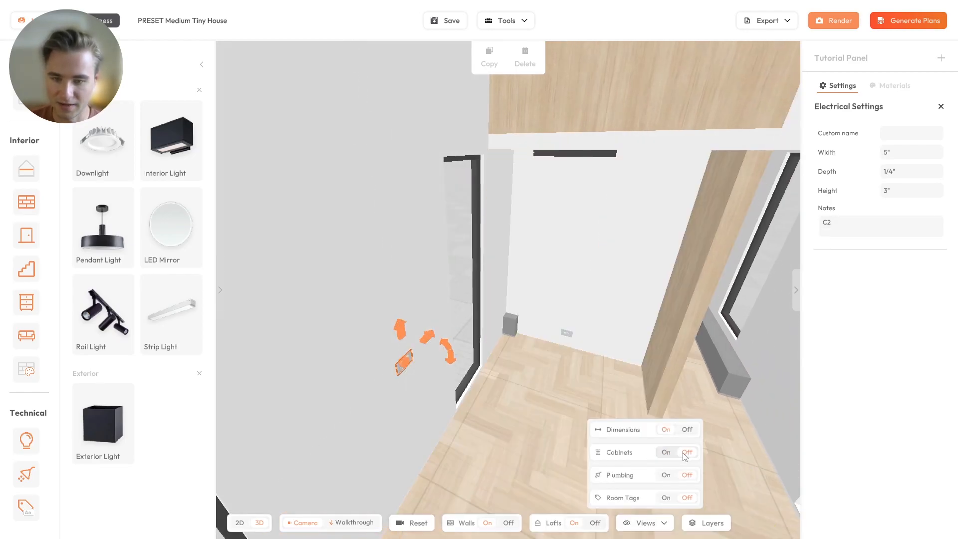
{"action": "left_click", "coordinate": [567, 335]}
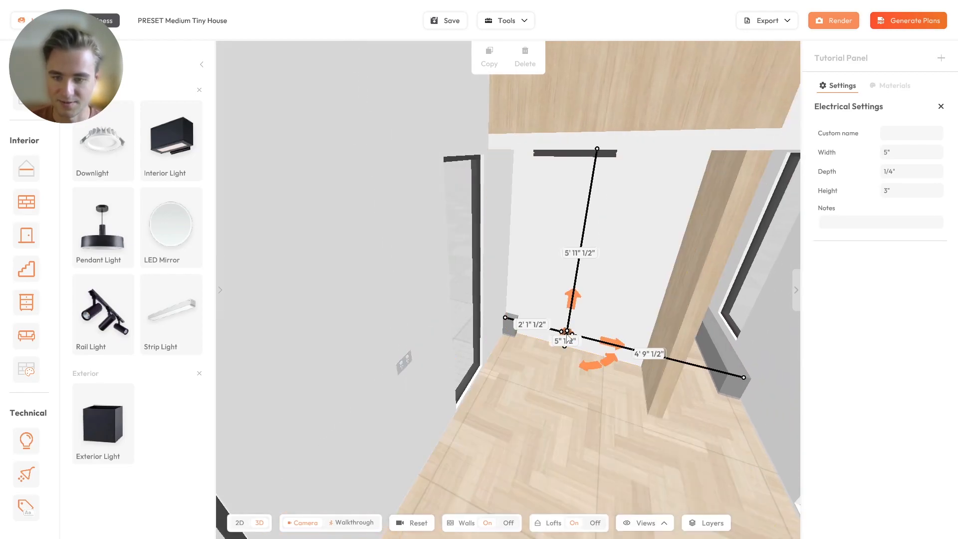
{"action": "left_click", "coordinate": [891, 226]}
{"action": "type", "text": "C2"}
{"action": "key", "text": "Return"}
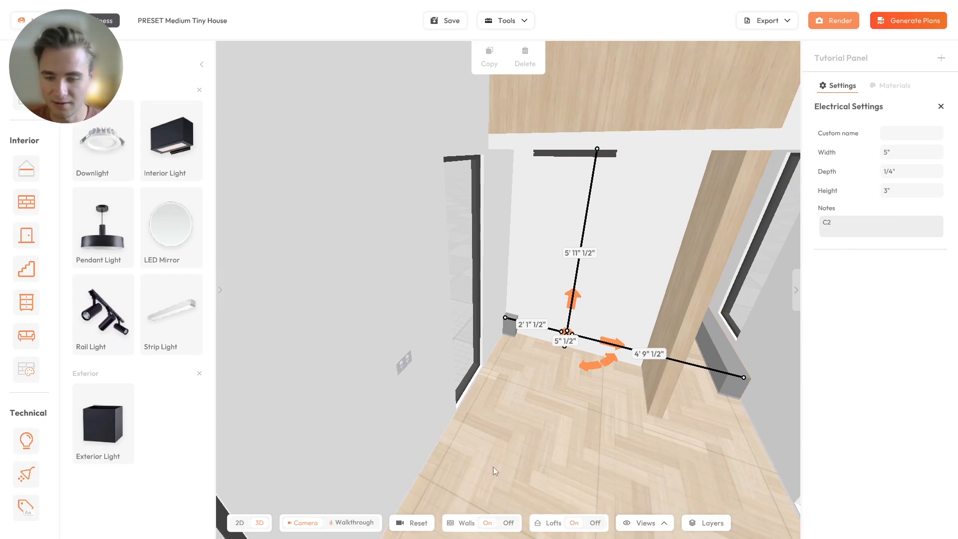
Enter the note C1 for each of the two ceiling downlights above the kitchen
{"action": "left_click_drag", "start_coordinate": [537, 477], "coordinate": [436, 103]}
{"action": "left_click", "coordinate": [525, 111]}
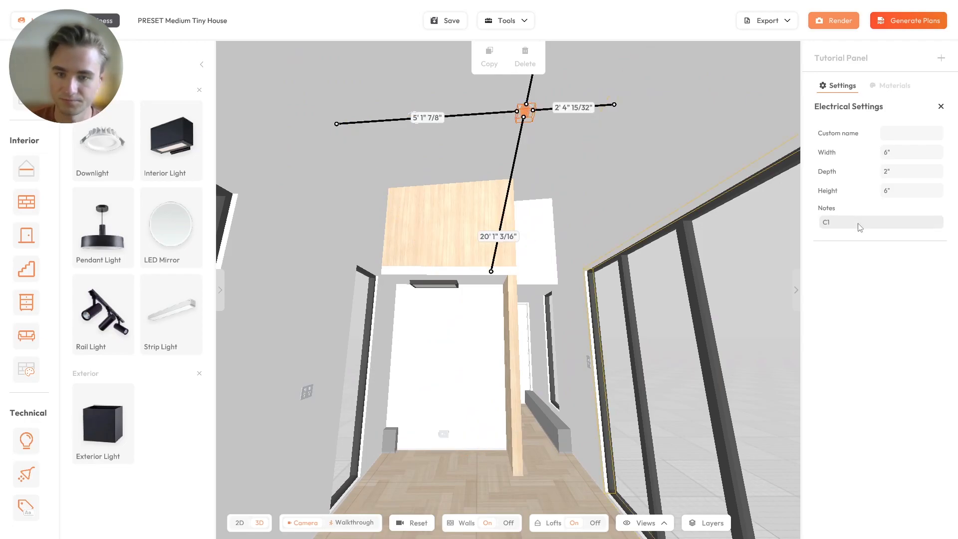
{"action": "scroll", "coordinate": [416, 120], "scroll_direction": "up", "scroll_amount": 5}
{"action": "left_click_drag", "start_coordinate": [407, 150], "coordinate": [414, 193]}
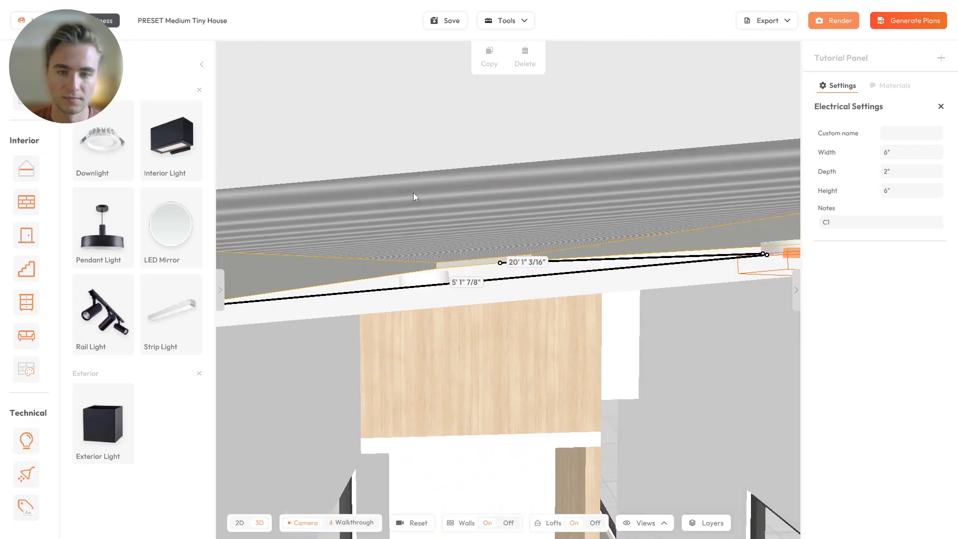
{"action": "left_click", "coordinate": [427, 276]}
{"action": "left_click_drag", "start_coordinate": [429, 310], "coordinate": [433, 283]}
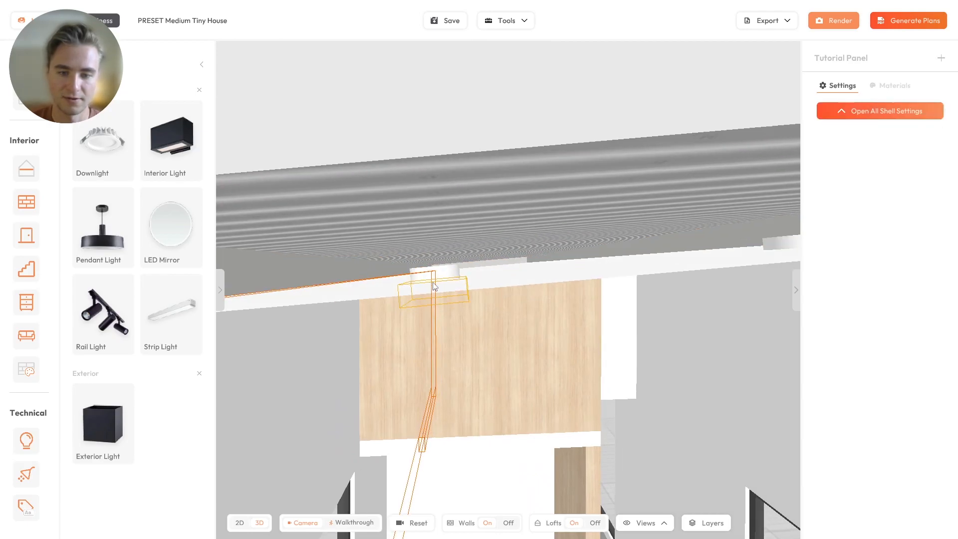
{"action": "left_click", "coordinate": [434, 286]}
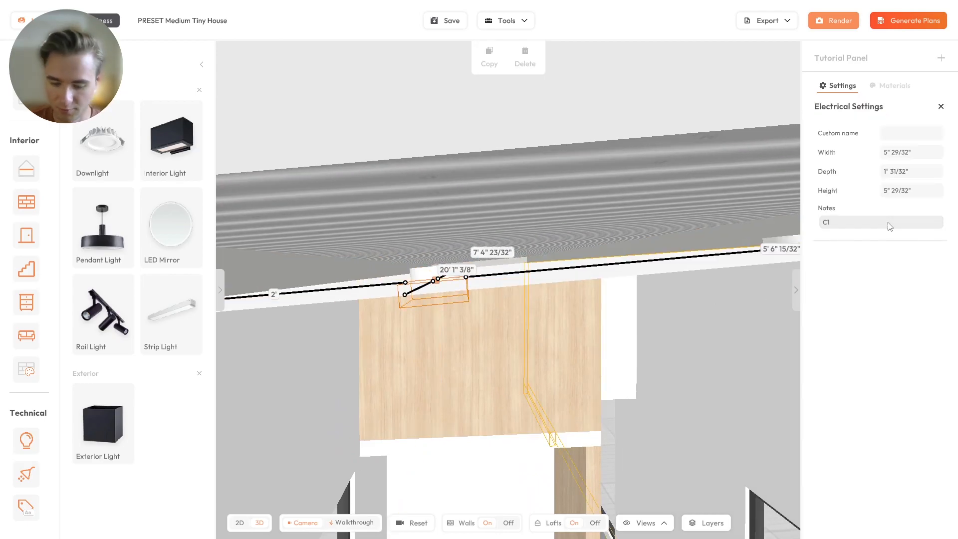
Enter the note C1 for the switch on the wall beside the large glass doors
{"action": "scroll", "coordinate": [496, 278], "scroll_direction": "down", "scroll_amount": 5}
{"action": "right_click_drag", "start_coordinate": [517, 385], "coordinate": [482, 239]}
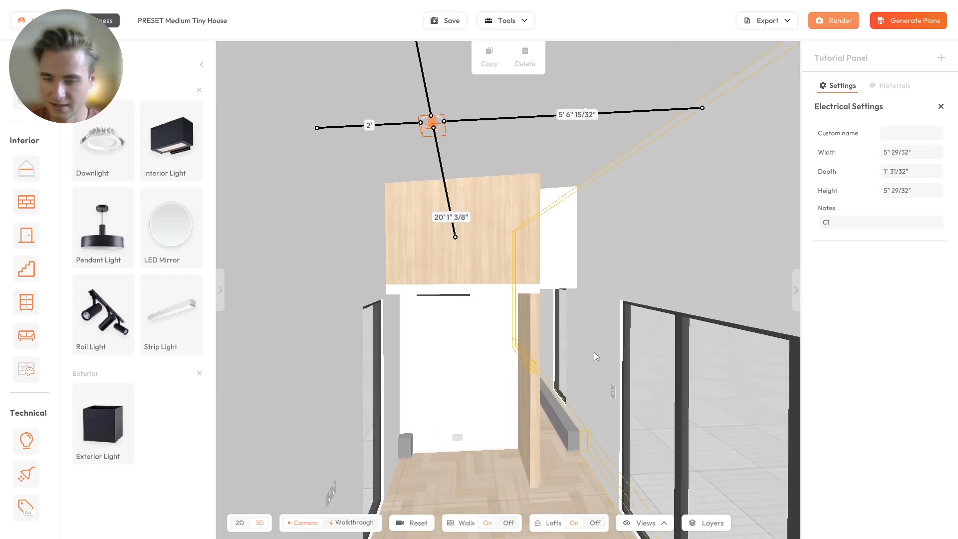
{"action": "left_click", "coordinate": [616, 392]}
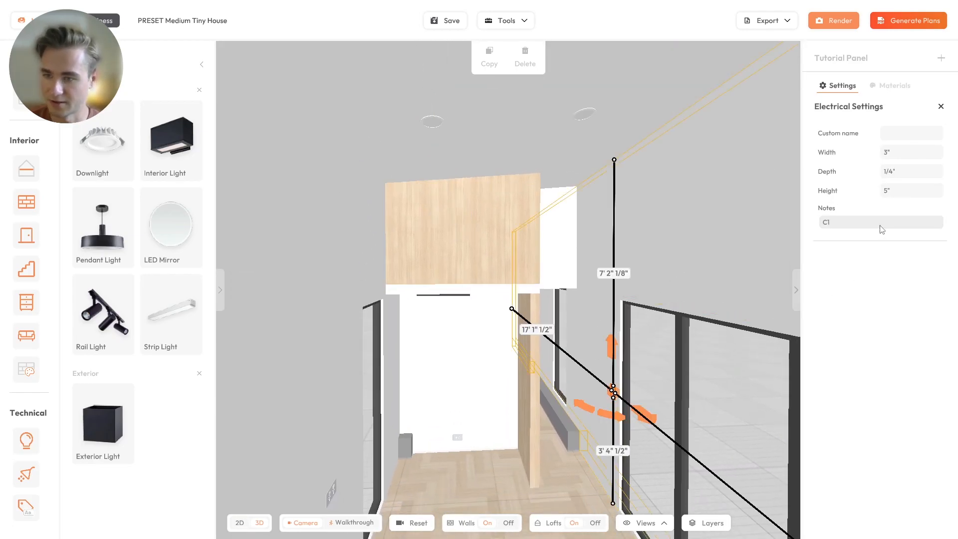
{"action": "left_click_drag", "start_coordinate": [388, 349], "coordinate": [474, 409]}
{"action": "left_click", "coordinate": [472, 409]}
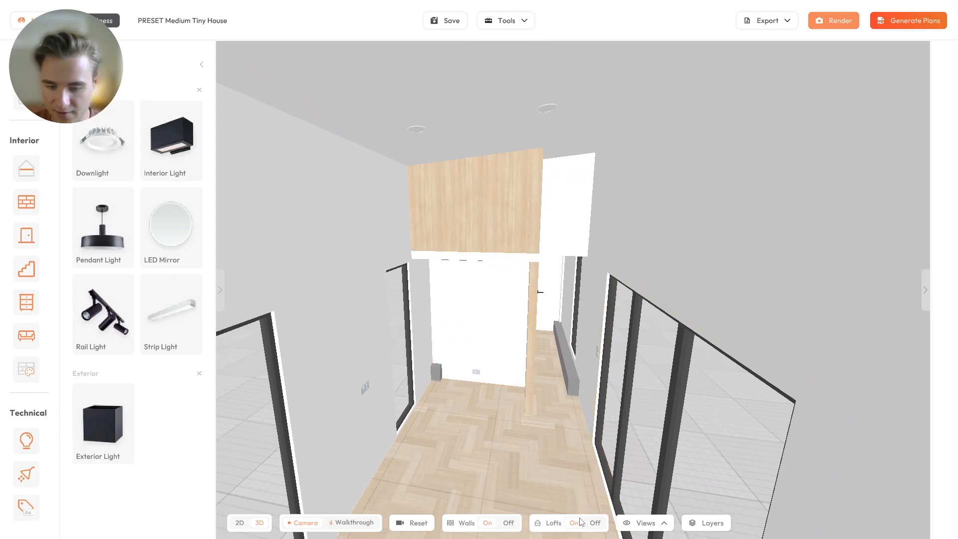
Show the cabinets again and bring the whole house exterior into view
{"action": "left_click", "coordinate": [643, 523]}
{"action": "left_click", "coordinate": [686, 452]}
{"action": "left_click_drag", "start_coordinate": [539, 346], "coordinate": [509, 342]}
{"action": "scroll", "coordinate": [455, 279], "scroll_direction": "down", "scroll_amount": 5}
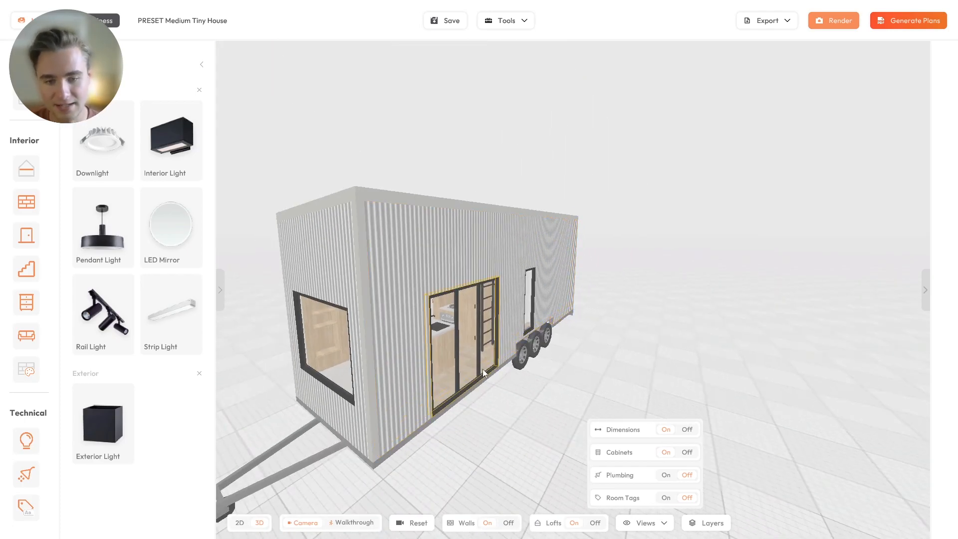
{"action": "left_click_drag", "start_coordinate": [459, 373], "coordinate": [435, 373]}
{"action": "left_click_drag", "start_coordinate": [556, 422], "coordinate": [626, 399]}
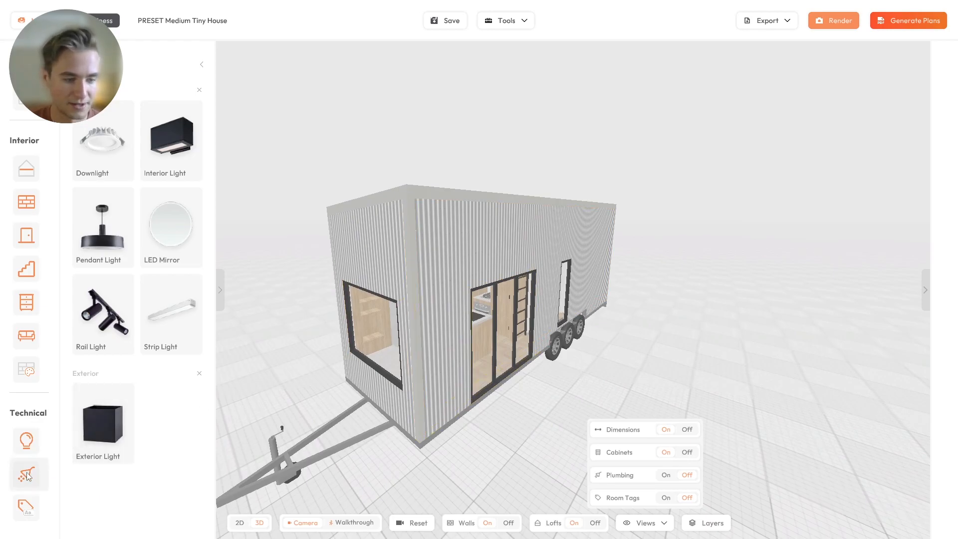
Turn the walls off to expose the bathroom vanity above the trailer wheels
{"action": "scroll", "coordinate": [529, 241], "scroll_direction": "up", "scroll_amount": 8}
{"action": "left_click_drag", "start_coordinate": [434, 274], "coordinate": [429, 324]}
{"action": "right_click_drag", "start_coordinate": [356, 264], "coordinate": [489, 267]}
{"action": "scroll", "coordinate": [489, 267], "scroll_direction": "up", "scroll_amount": 8}
{"action": "left_click_drag", "start_coordinate": [489, 267], "coordinate": [515, 282]}
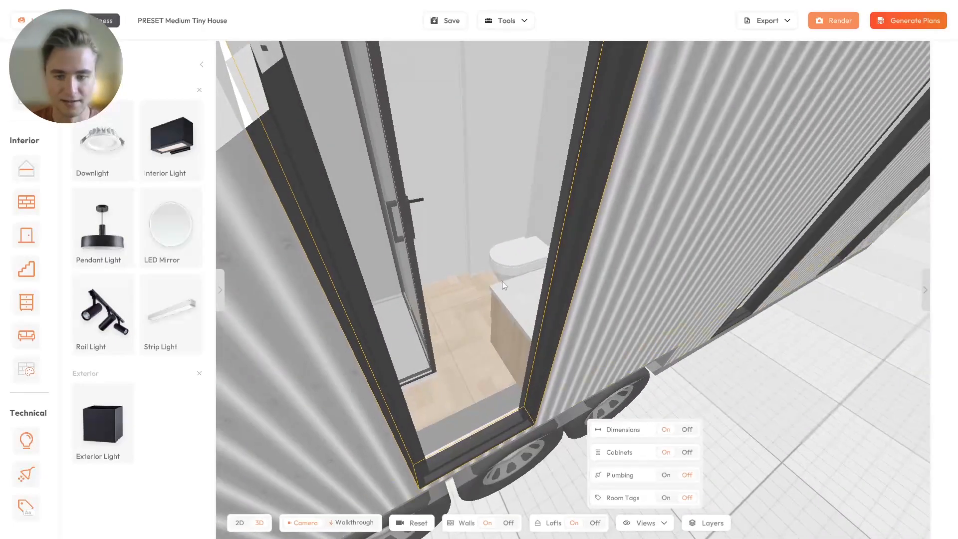
{"action": "scroll", "coordinate": [486, 281], "scroll_direction": "up", "scroll_amount": 5}
{"action": "scroll", "coordinate": [486, 281], "scroll_direction": "down", "scroll_amount": 8}
{"action": "left_click", "coordinate": [508, 522]}
{"action": "scroll", "coordinate": [471, 355], "scroll_direction": "up", "scroll_amount": 5}
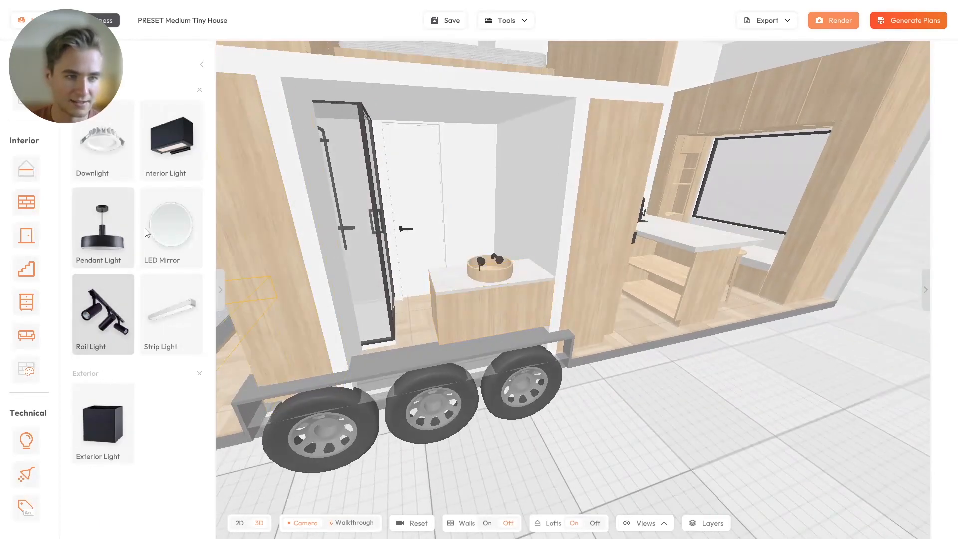
Place a plumbing connection on the outer-wall side of the bathroom vanity, below the basin
{"action": "left_click", "coordinate": [26, 474]}
{"action": "scroll", "coordinate": [513, 319], "scroll_direction": "up", "scroll_amount": 5}
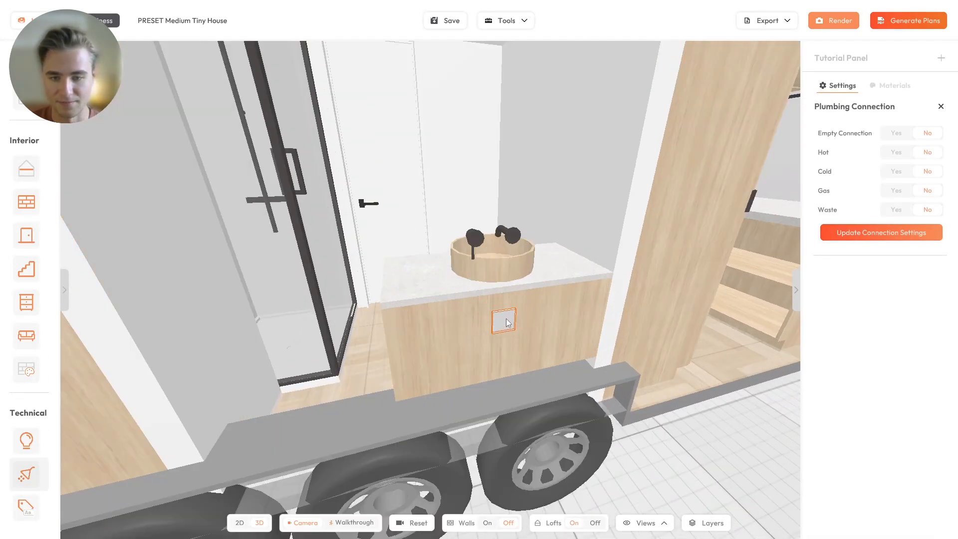
{"action": "left_click", "coordinate": [506, 321]}
{"action": "left_click_drag", "start_coordinate": [505, 321], "coordinate": [540, 309]}
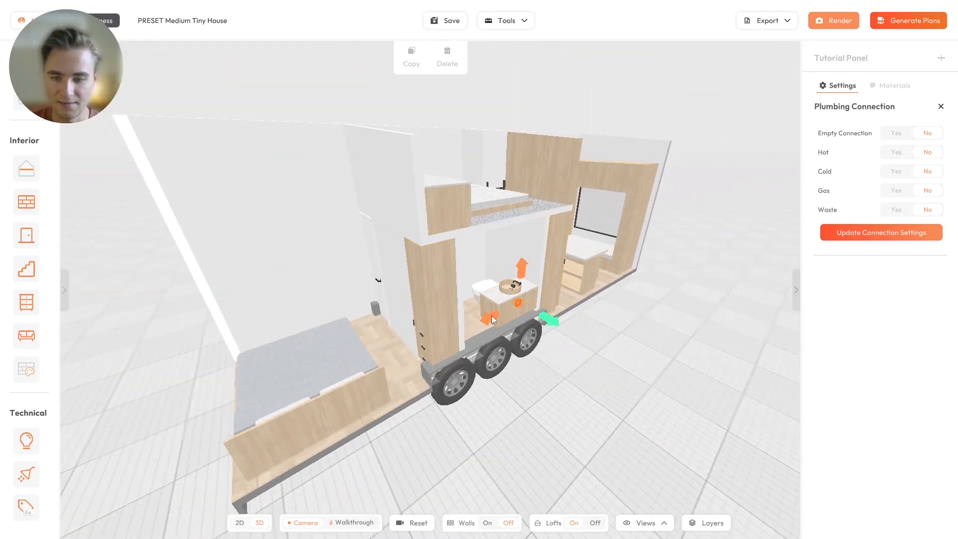
{"action": "scroll", "coordinate": [519, 297], "scroll_direction": "up", "scroll_amount": 5}
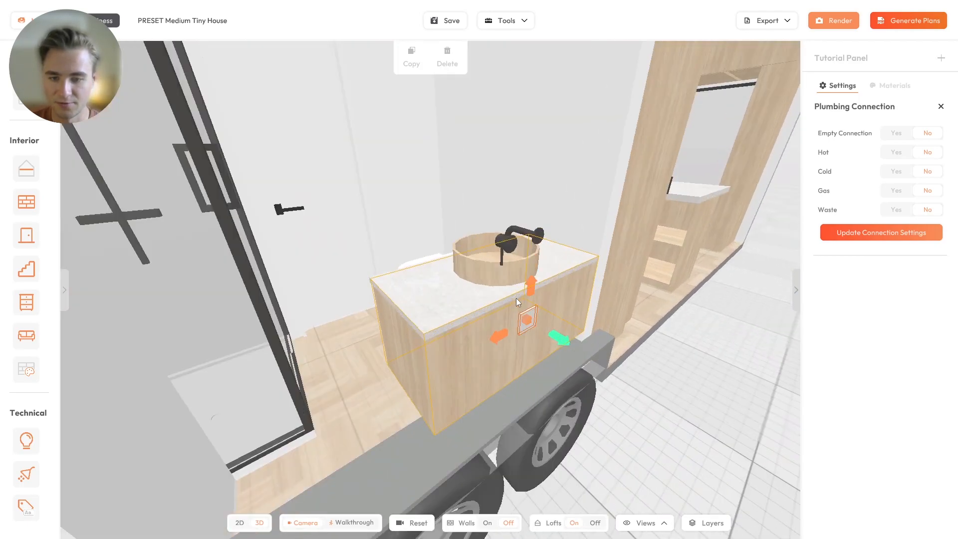
Run a pipe from the vanity connection along the side wall and around the corner at the hitch end
{"action": "left_click", "coordinate": [556, 334]}
{"action": "left_click_drag", "start_coordinate": [577, 353], "coordinate": [536, 334]}
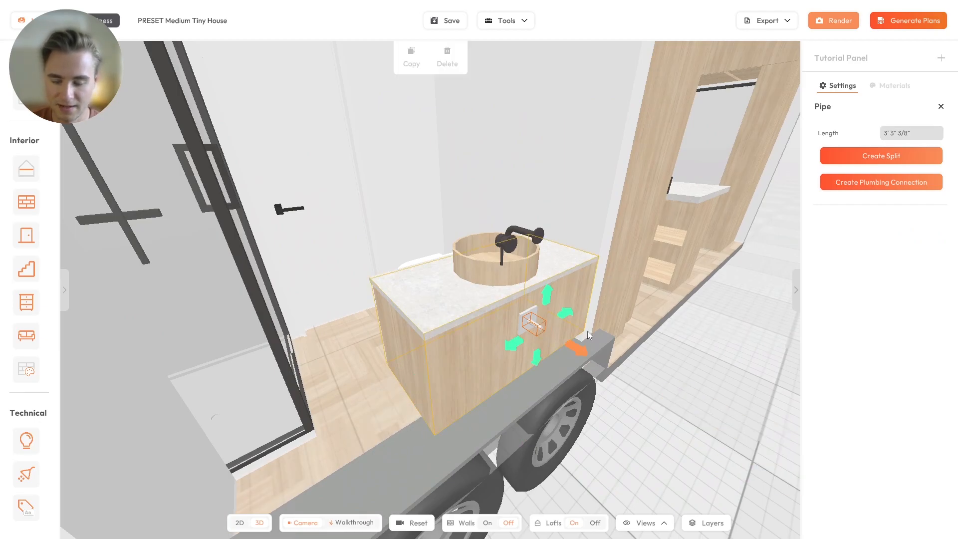
{"action": "scroll", "coordinate": [442, 318], "scroll_direction": "down", "scroll_amount": 10}
{"action": "left_click_drag", "start_coordinate": [480, 318], "coordinate": [405, 295]}
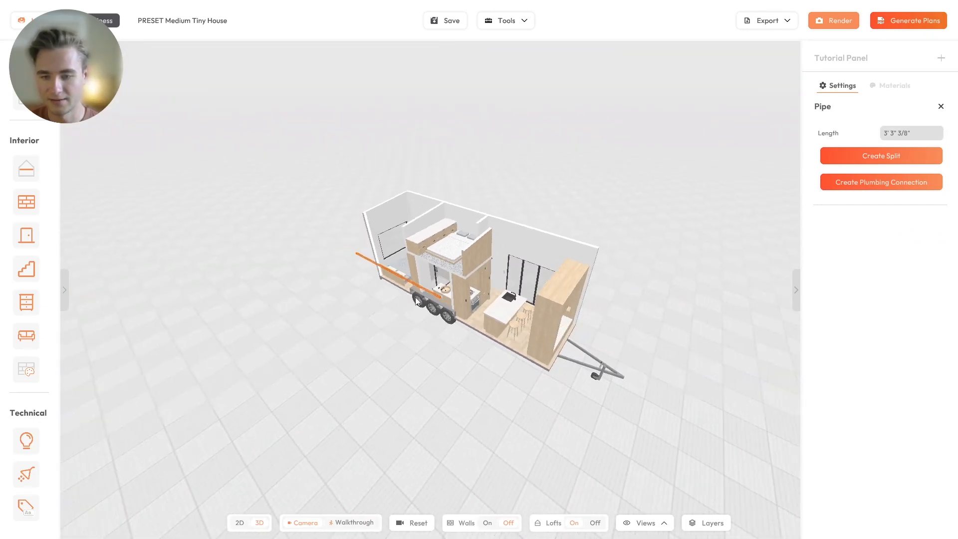
{"action": "scroll", "coordinate": [546, 356], "scroll_direction": "up", "scroll_amount": 8}
{"action": "scroll", "coordinate": [523, 351], "scroll_direction": "down", "scroll_amount": 4}
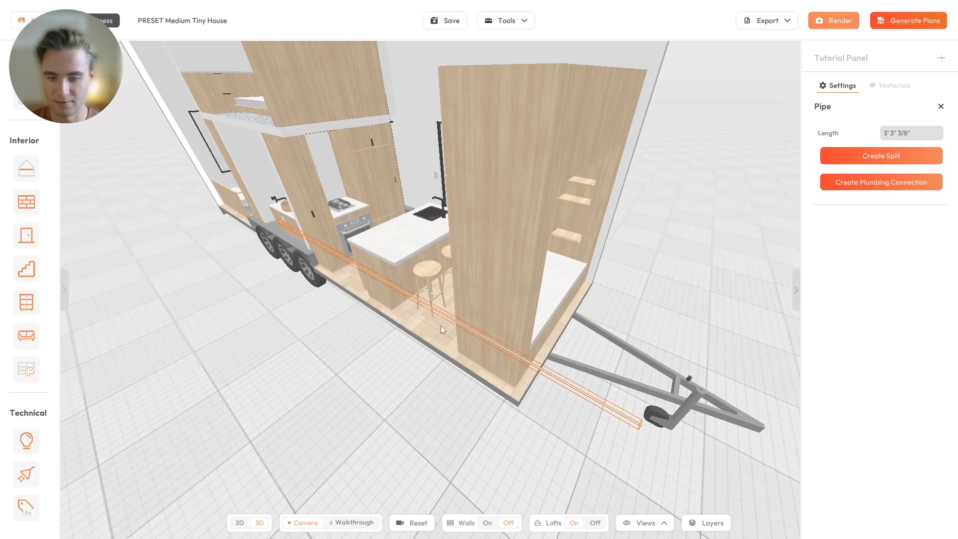
{"action": "left_click_drag", "start_coordinate": [696, 449], "coordinate": [409, 374]}
{"action": "scroll", "coordinate": [436, 349], "scroll_direction": "up", "scroll_amount": 2}
{"action": "left_click_drag", "start_coordinate": [449, 332], "coordinate": [521, 333]}
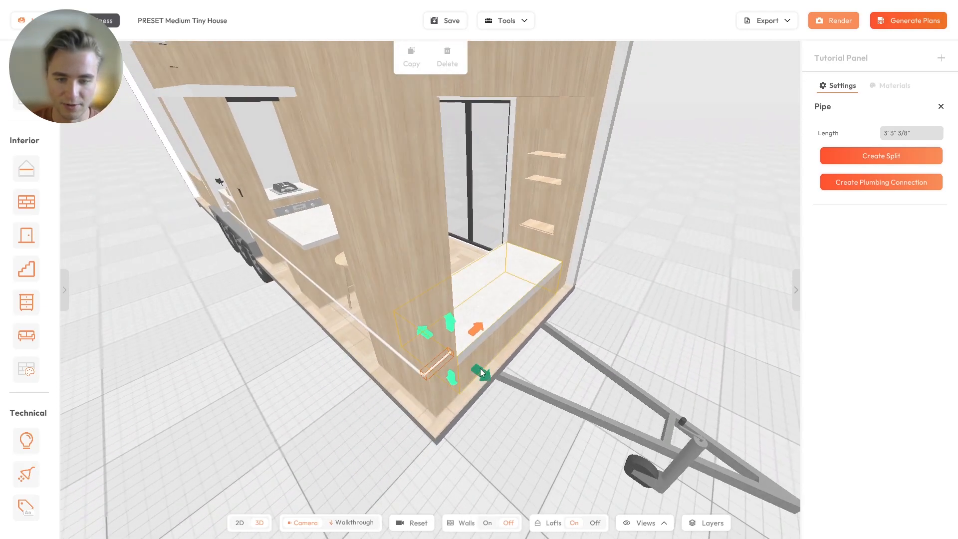
Add a short pipe section pointing outwards through the front wall at the hitch end
{"action": "left_click_drag", "start_coordinate": [481, 371], "coordinate": [456, 370]}
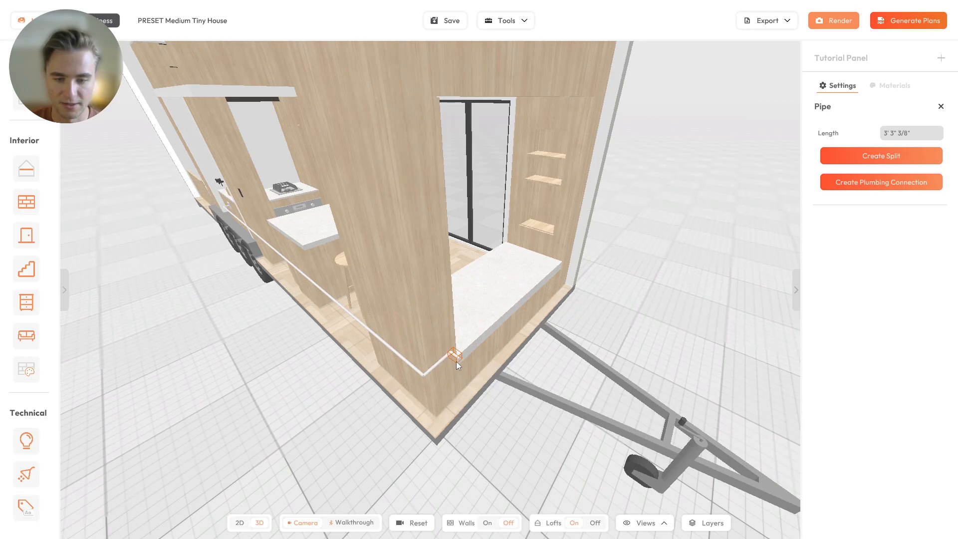
{"action": "left_click", "coordinate": [457, 361]}
{"action": "left_click_drag", "start_coordinate": [402, 386], "coordinate": [504, 372]}
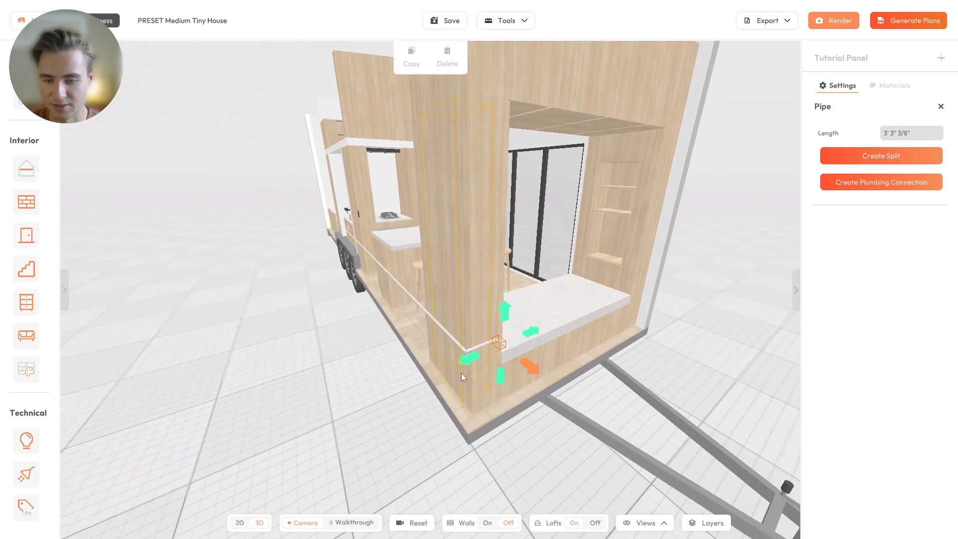
Create a plumbing connection on the pipe's hitch end with Hot and Cold set to Yes
{"action": "left_click", "coordinate": [888, 180]}
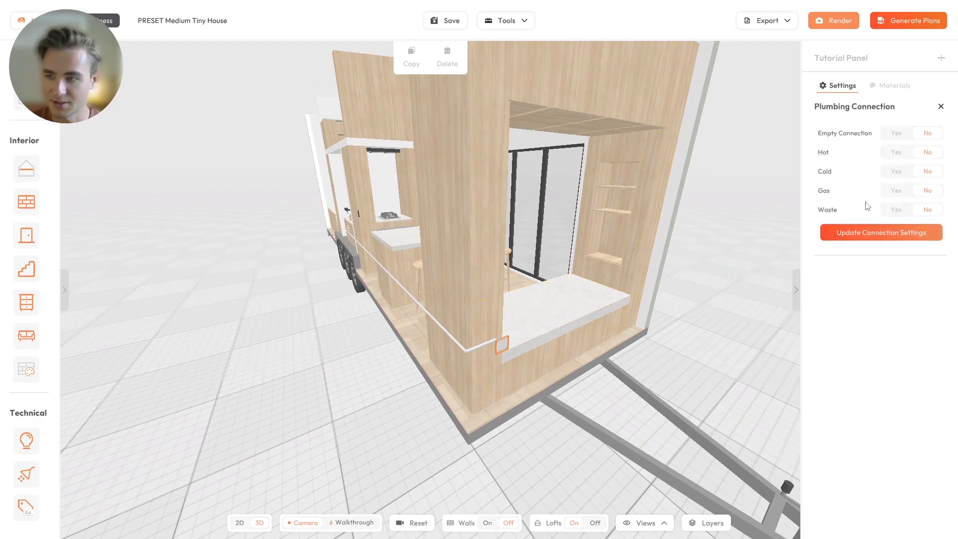
{"action": "left_click", "coordinate": [895, 152]}
{"action": "left_click", "coordinate": [895, 171]}
Set Hot and Cold to Yes for the plumbing connection on the bathroom vanity
{"action": "left_click_drag", "start_coordinate": [649, 199], "coordinate": [621, 291]}
{"action": "scroll", "coordinate": [344, 184], "scroll_direction": "up", "scroll_amount": 5}
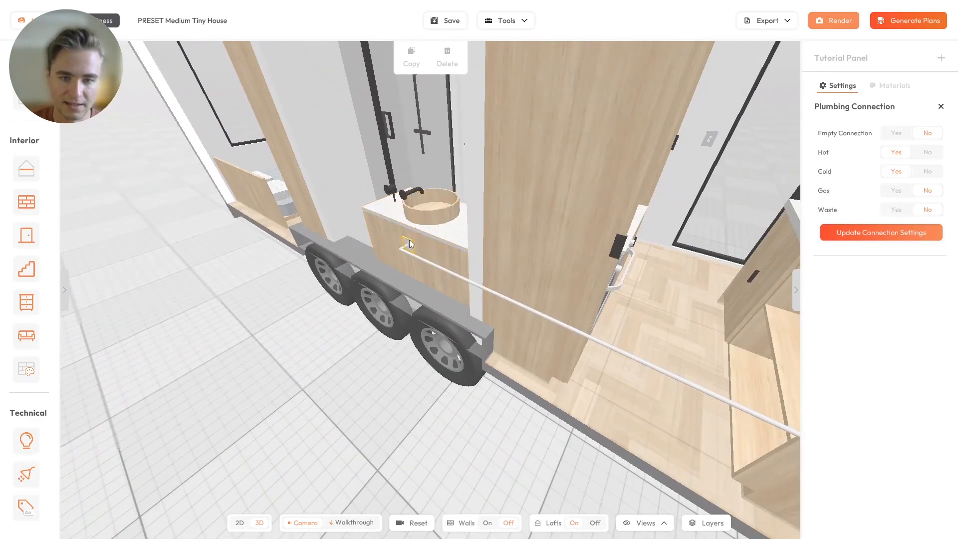
{"action": "left_click", "coordinate": [900, 154]}
{"action": "left_click", "coordinate": [900, 155]}
Create a split in the long side-wall pipe and position it beside the end of the kitchen island
{"action": "scroll", "coordinate": [369, 251], "scroll_direction": "down", "scroll_amount": 6}
{"action": "left_click_drag", "start_coordinate": [558, 304], "coordinate": [688, 359]}
{"action": "scroll", "coordinate": [446, 298], "scroll_direction": "up", "scroll_amount": 3}
{"action": "scroll", "coordinate": [409, 302], "scroll_direction": "up", "scroll_amount": 4}
{"action": "left_click_drag", "start_coordinate": [409, 302], "coordinate": [522, 325]}
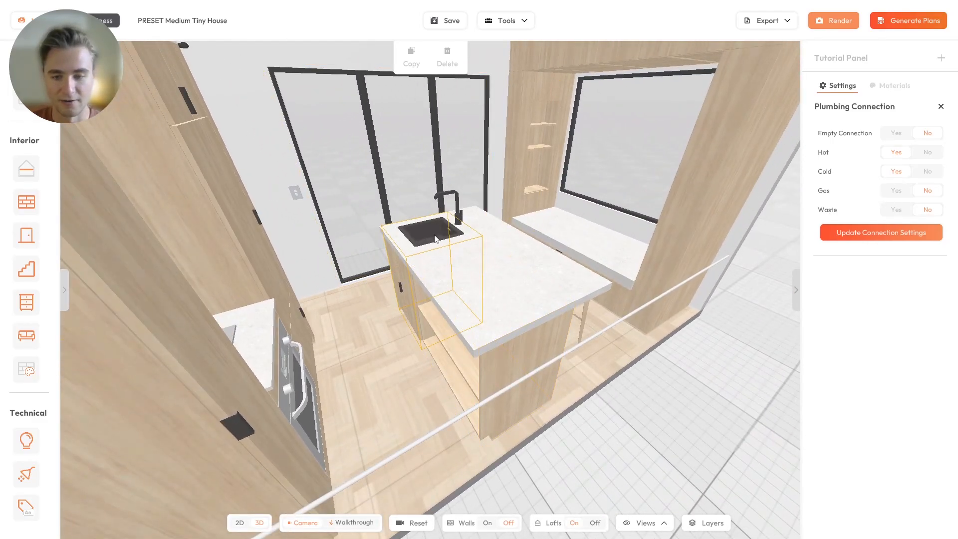
{"action": "left_click", "coordinate": [541, 366]}
{"action": "left_click", "coordinate": [882, 154]}
{"action": "left_click_drag", "start_coordinate": [588, 344], "coordinate": [474, 227]}
{"action": "left_click_drag", "start_coordinate": [489, 306], "coordinate": [599, 344]}
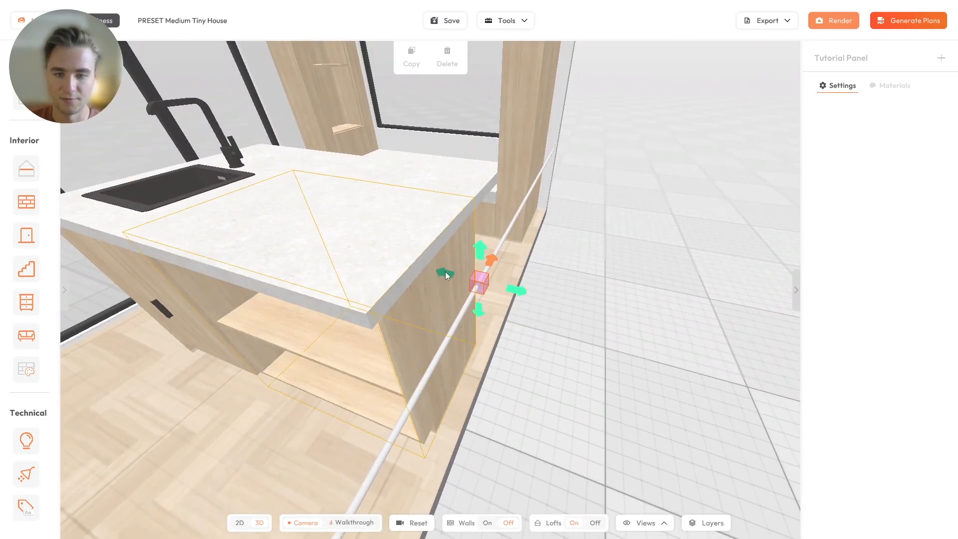
Branch a pipe from the split beside the kitchen island and run it through the island to the sink cabinet
{"action": "left_click", "coordinate": [445, 275]}
{"action": "scroll", "coordinate": [561, 310], "scroll_direction": "down", "scroll_amount": 3}
{"action": "left_click_drag", "start_coordinate": [561, 310], "coordinate": [416, 262]}
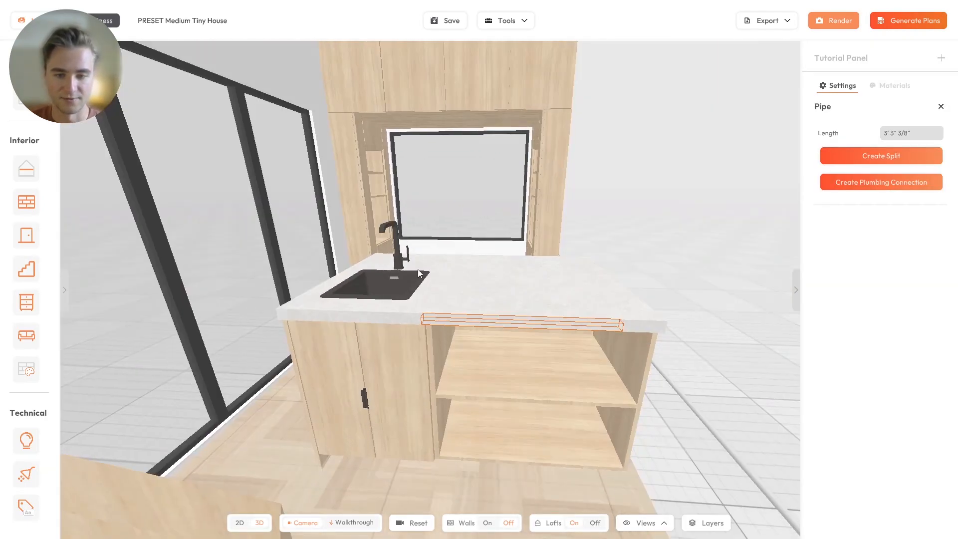
{"action": "left_click", "coordinate": [430, 330]}
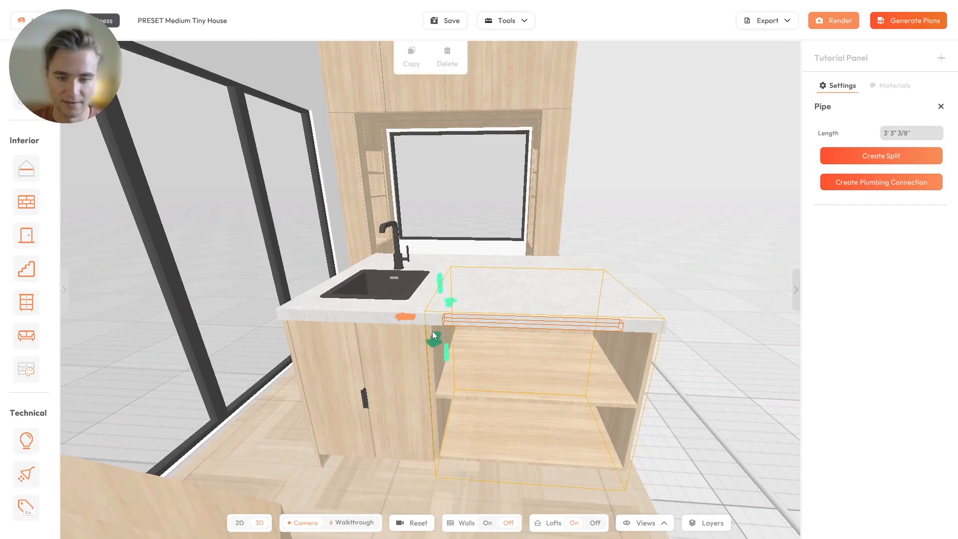
Create a plumbing connection on the branch pipe's sink end with Hot and Cold set to Yes
{"action": "left_click", "coordinate": [872, 186]}
{"action": "left_click_drag", "start_coordinate": [584, 344], "coordinate": [503, 327]}
{"action": "left_click", "coordinate": [893, 171]}
{"action": "left_click", "coordinate": [895, 153]}
{"action": "left_click_drag", "start_coordinate": [529, 299], "coordinate": [461, 305]}
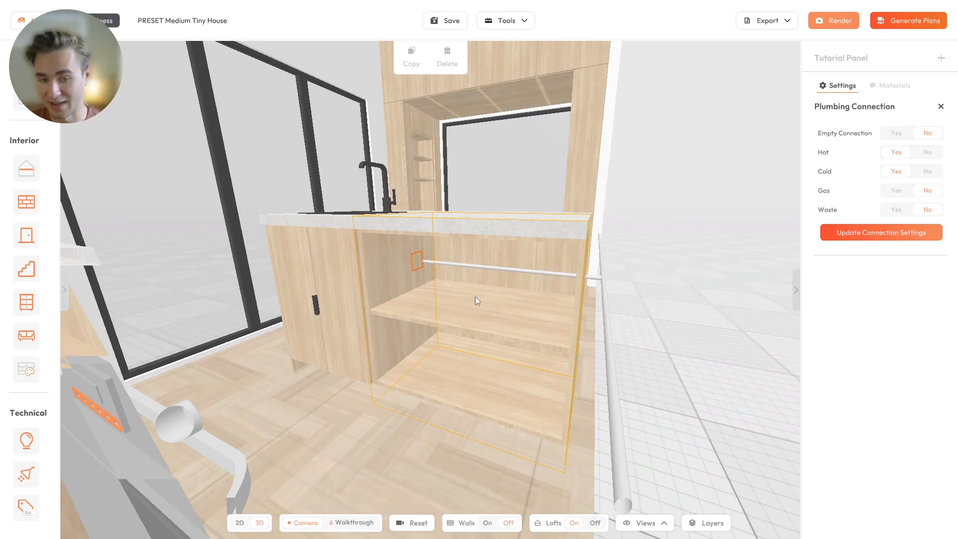
Update the connection settings to apply the hot and cold lines to the pipe network
{"action": "left_click_drag", "start_coordinate": [539, 297], "coordinate": [415, 297]}
{"action": "scroll", "coordinate": [414, 297], "scroll_direction": "down", "scroll_amount": 10}
{"action": "left_click_drag", "start_coordinate": [608, 228], "coordinate": [577, 262]}
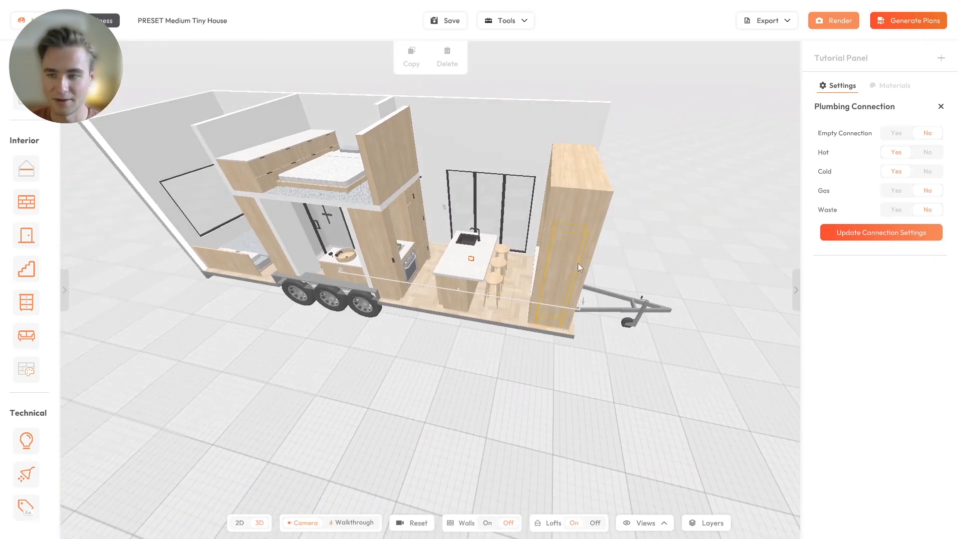
{"action": "left_click", "coordinate": [855, 232]}
Examine the hot and cold pipe run from the bathroom vanity past the island to the hitch end
{"action": "left_click_drag", "start_coordinate": [560, 307], "coordinate": [451, 286]}
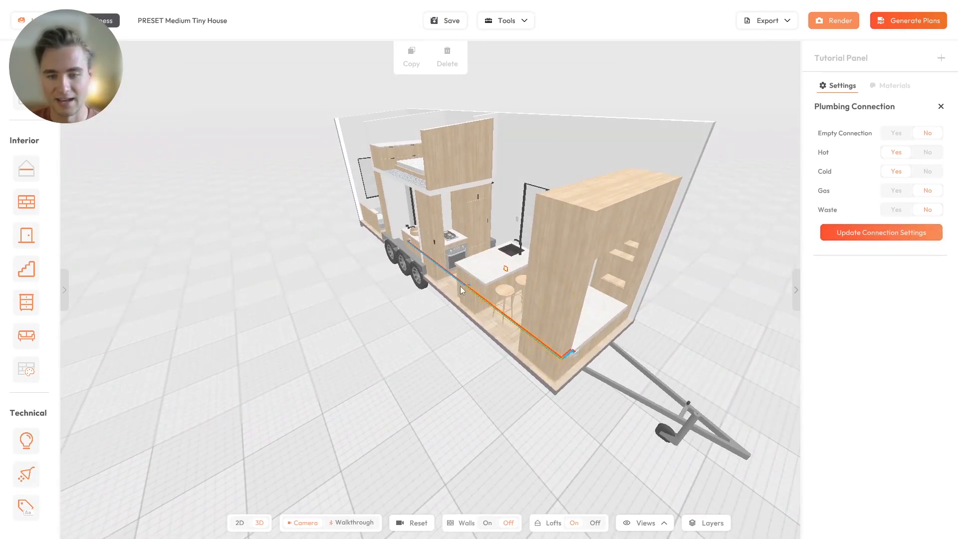
{"action": "scroll", "coordinate": [567, 341], "scroll_direction": "up", "scroll_amount": 5}
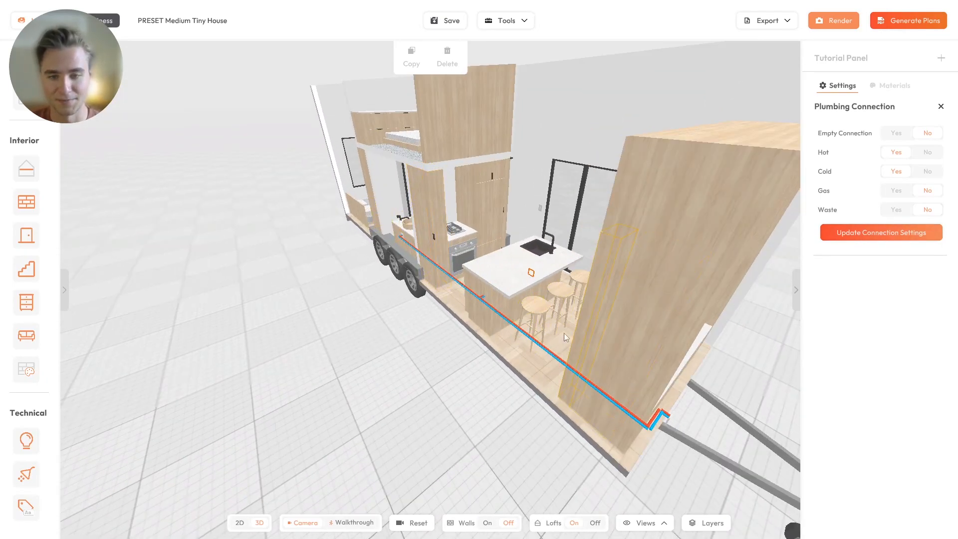
{"action": "left_click", "coordinate": [327, 277]}
{"action": "left_click_drag", "start_coordinate": [328, 277], "coordinate": [390, 252]}
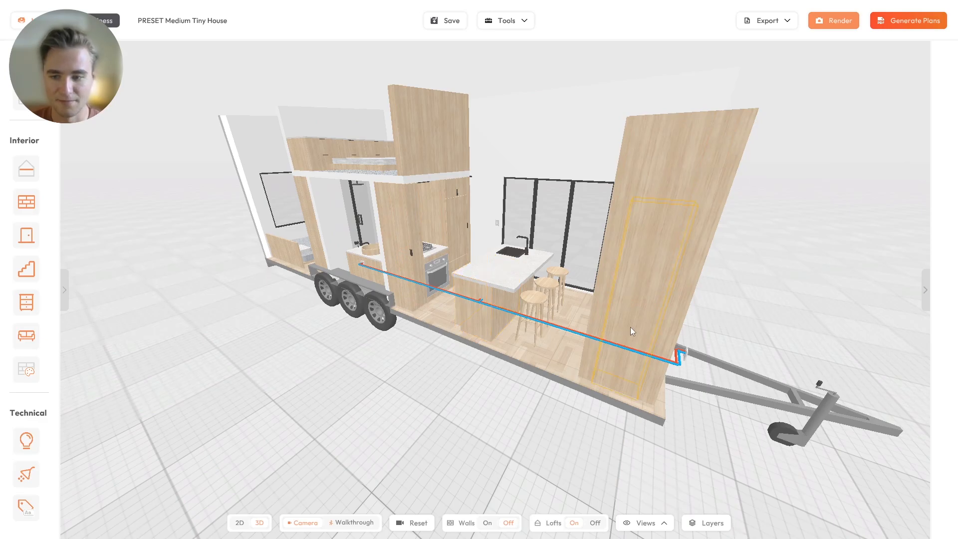
{"action": "scroll", "coordinate": [630, 328], "scroll_direction": "up", "scroll_amount": 3}
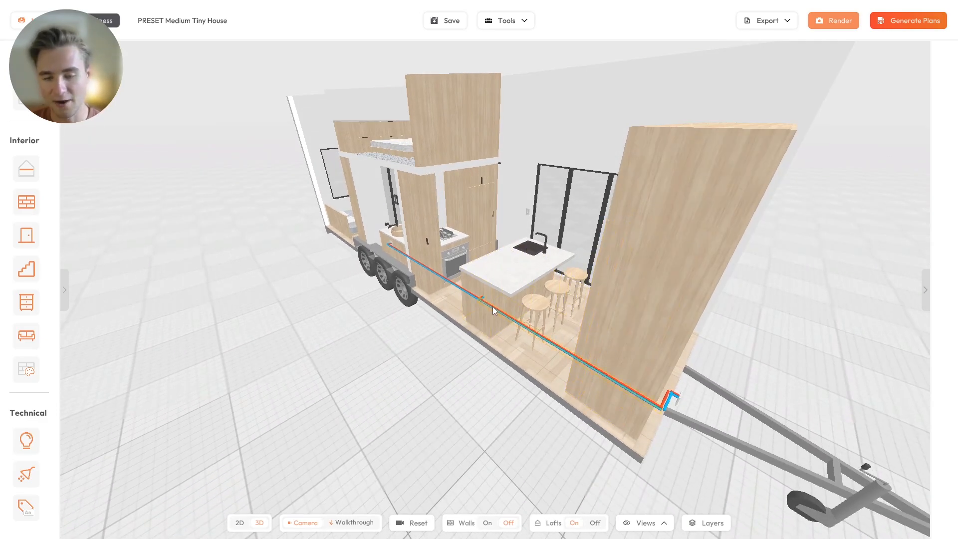
{"action": "left_click_drag", "start_coordinate": [435, 296], "coordinate": [343, 253]}
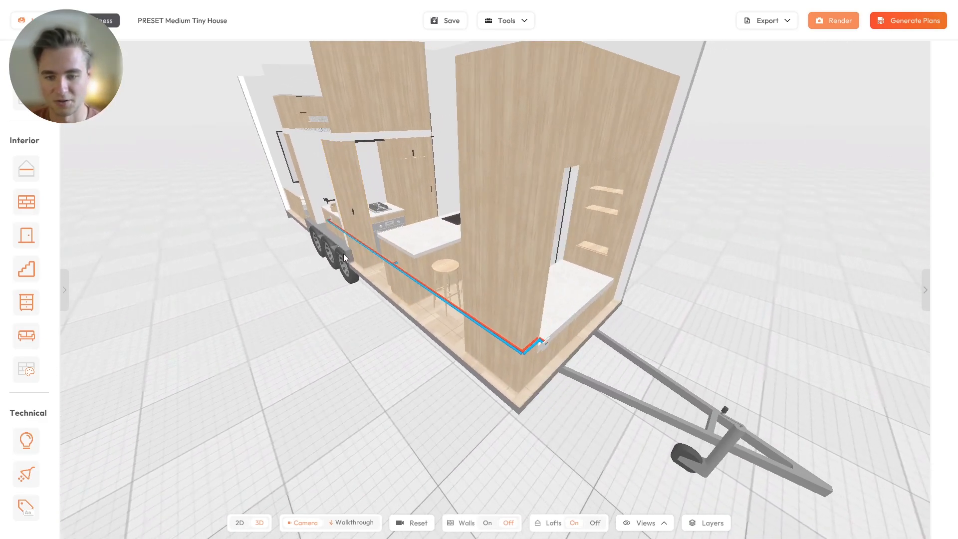
{"action": "left_click_drag", "start_coordinate": [516, 316], "coordinate": [426, 309]}
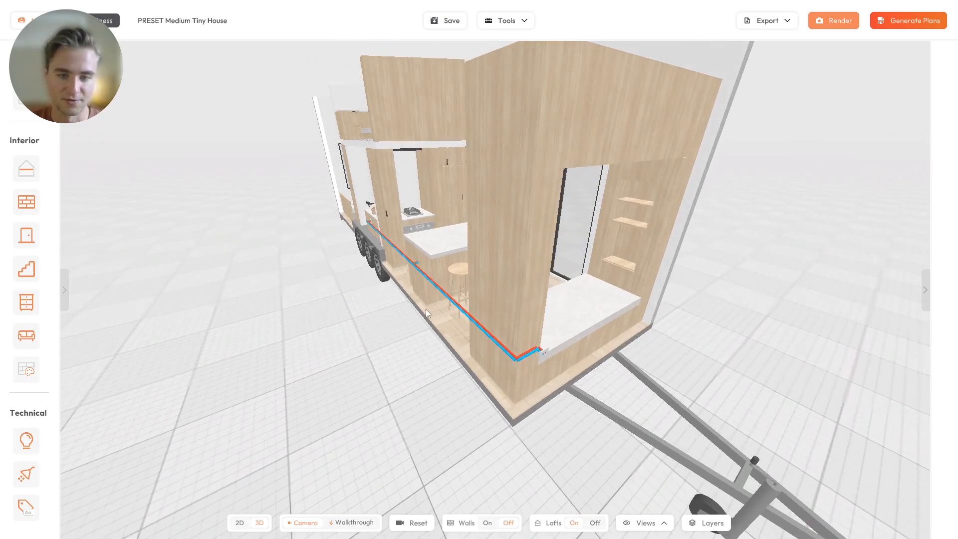
{"action": "scroll", "coordinate": [434, 362], "scroll_direction": "down", "scroll_amount": 5}
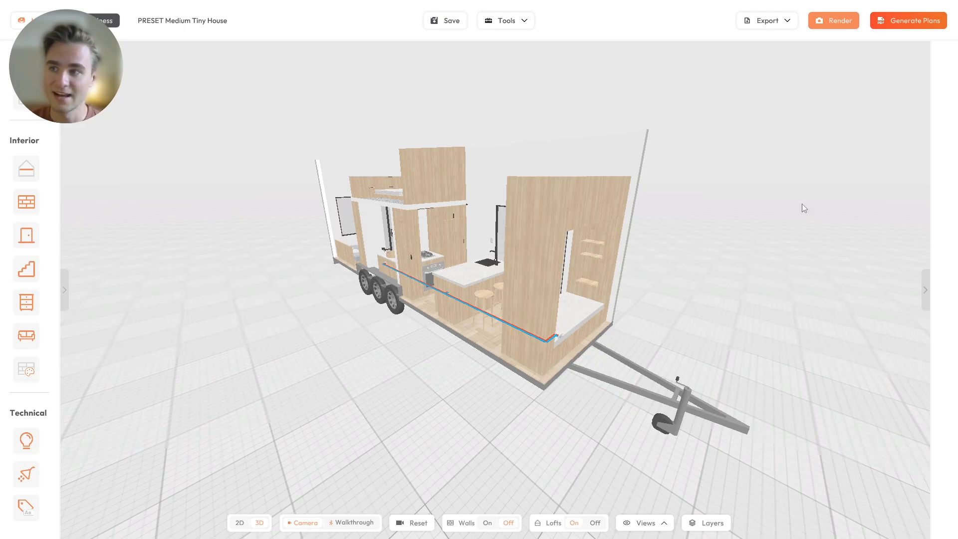
Set the plan paper size to Legal and generate the plans with all listed pages included
{"action": "left_click", "coordinate": [901, 22]}
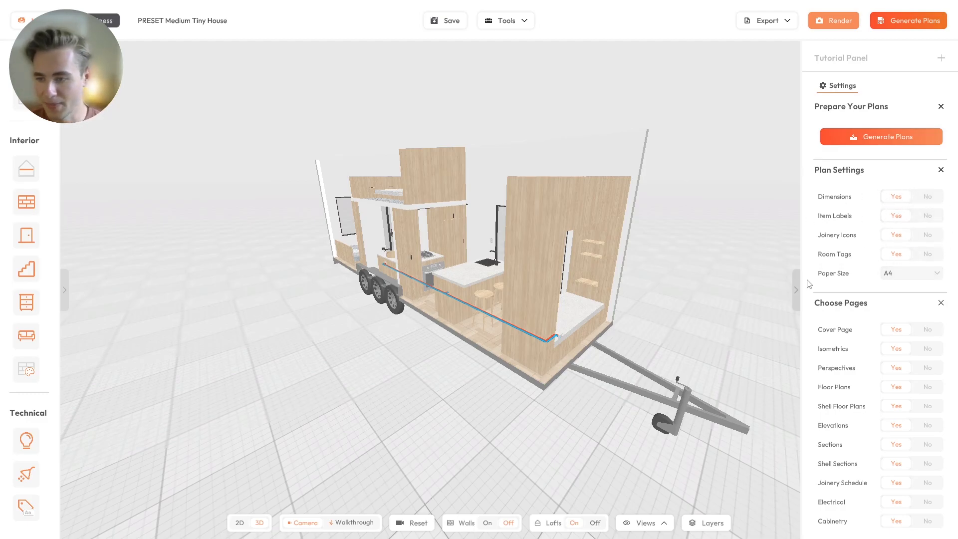
{"action": "left_click", "coordinate": [902, 274]}
{"action": "left_click", "coordinate": [904, 327]}
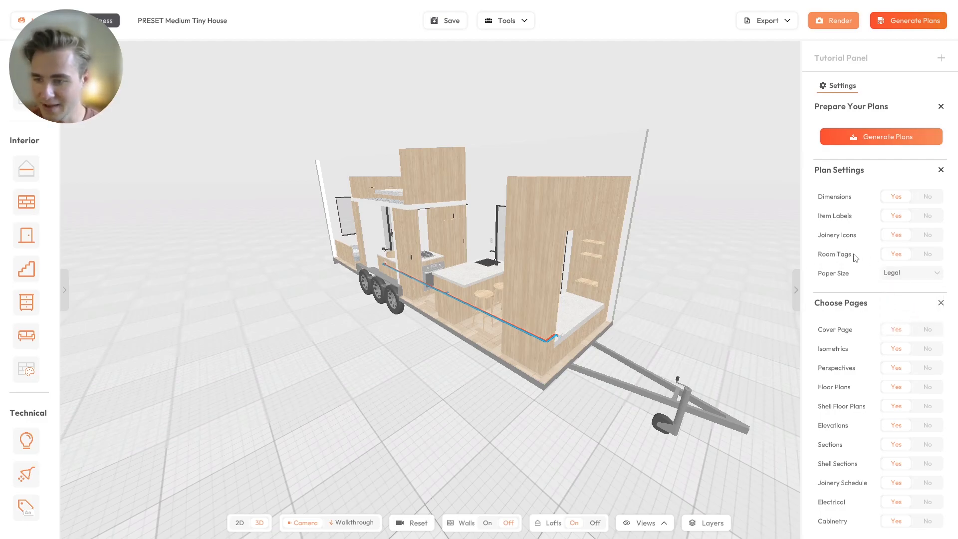
{"action": "scroll", "coordinate": [855, 258], "scroll_direction": "down", "scroll_amount": 1}
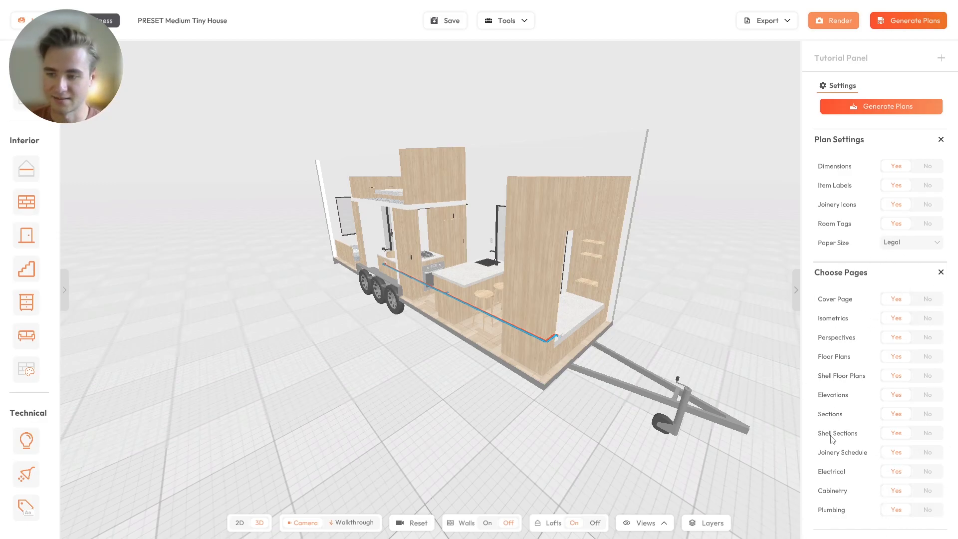
{"action": "scroll", "coordinate": [843, 299], "scroll_direction": "up", "scroll_amount": 1}
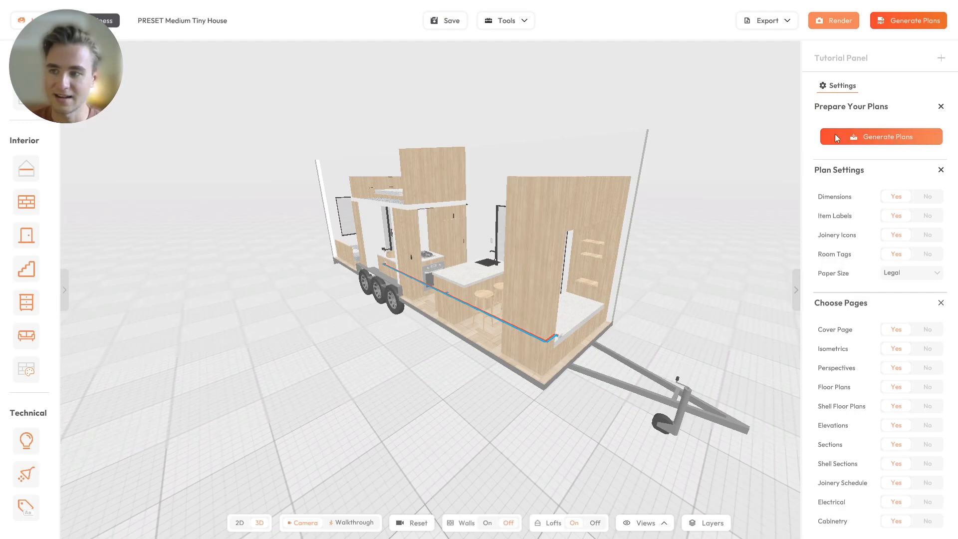
{"action": "left_click", "coordinate": [871, 137]}
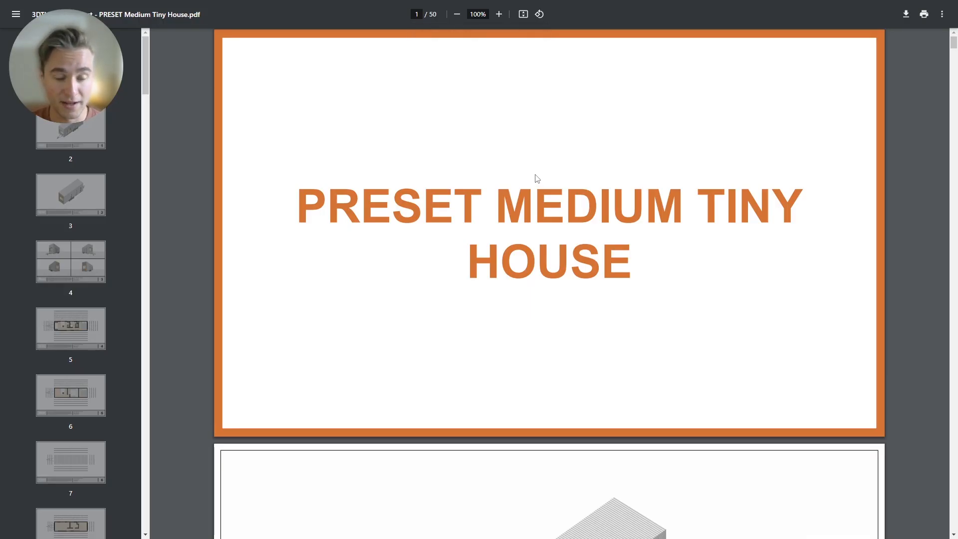
Review the exterior isometric and perspective pages of the generated plan PDF
{"action": "scroll", "coordinate": [537, 178], "scroll_direction": "down", "scroll_amount": 7}
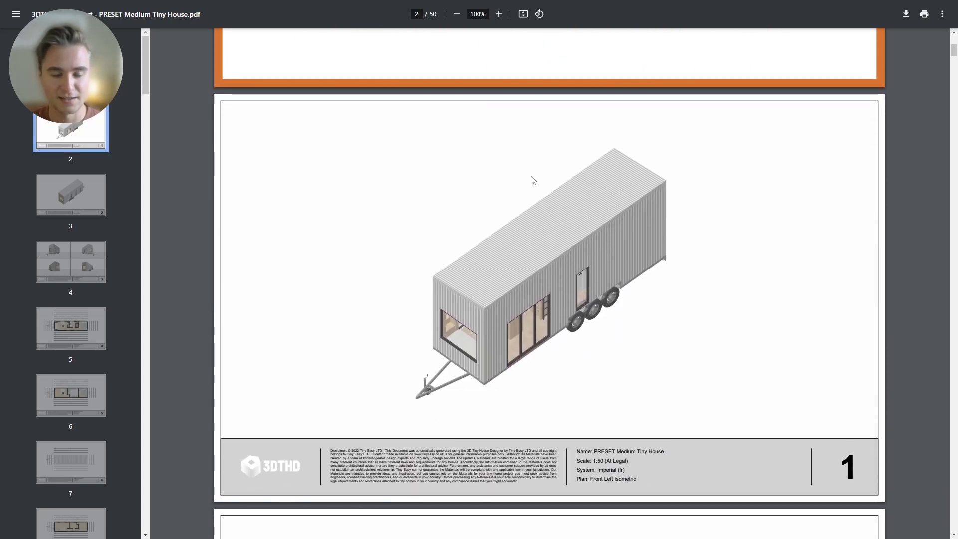
{"action": "left_click", "coordinate": [71, 261]}
{"action": "scroll", "coordinate": [294, 218], "scroll_direction": "up", "scroll_amount": 1}
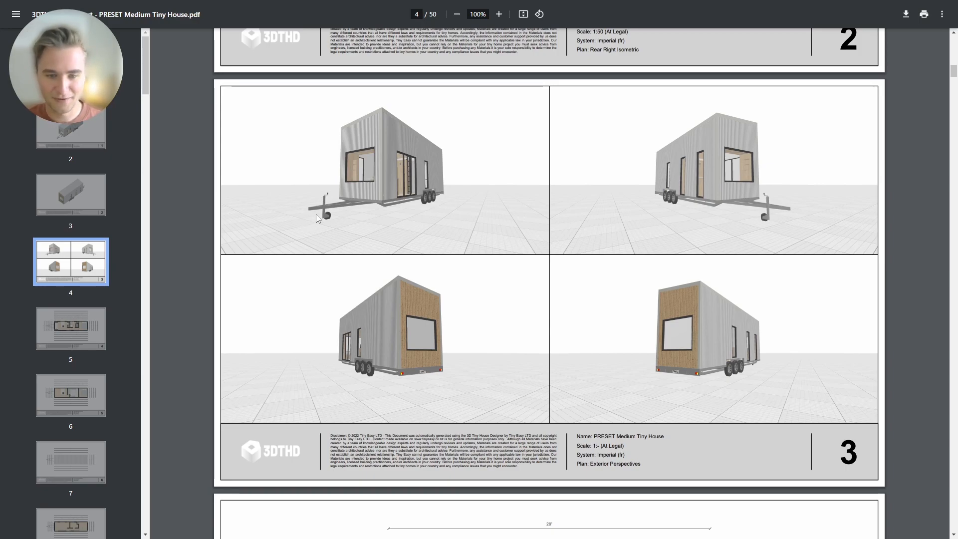
Examine the dimensioned floor, mezzanine and roof plans and the shell versions of the floor and mezzanine plans
{"action": "scroll", "coordinate": [418, 202], "scroll_direction": "down", "scroll_amount": 7}
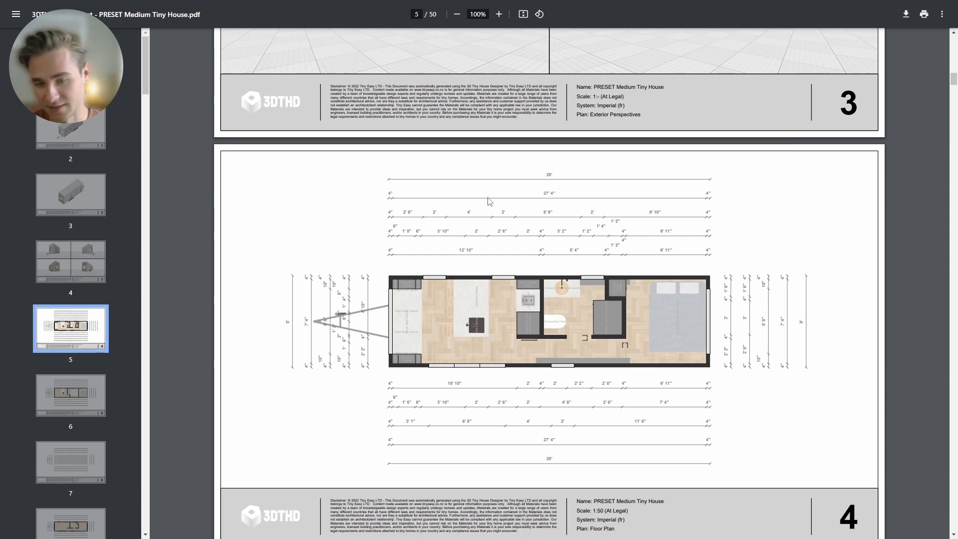
{"action": "scroll", "coordinate": [487, 212], "scroll_direction": "down", "scroll_amount": 1}
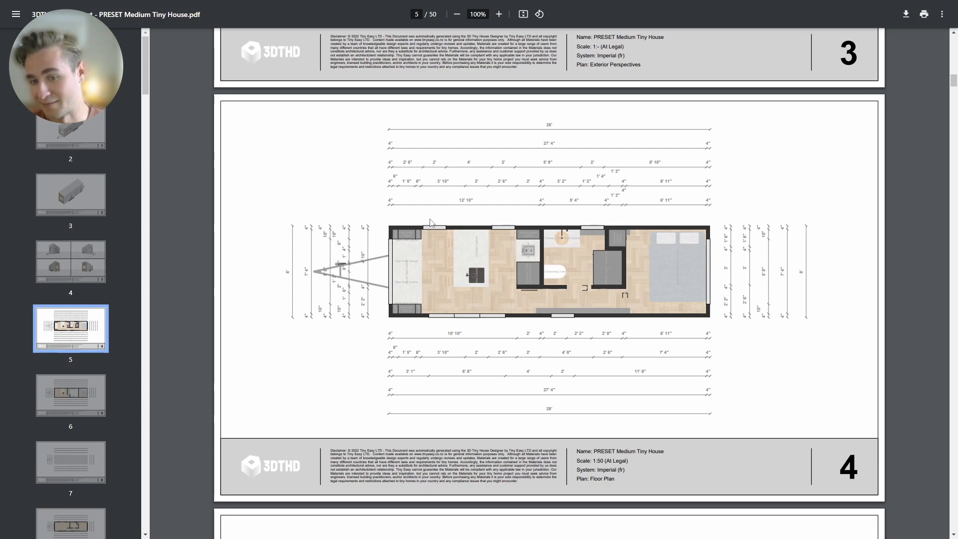
{"action": "scroll", "coordinate": [417, 246], "scroll_direction": "down", "scroll_amount": 1}
{"action": "scroll", "coordinate": [417, 246], "scroll_direction": "down", "scroll_amount": 5}
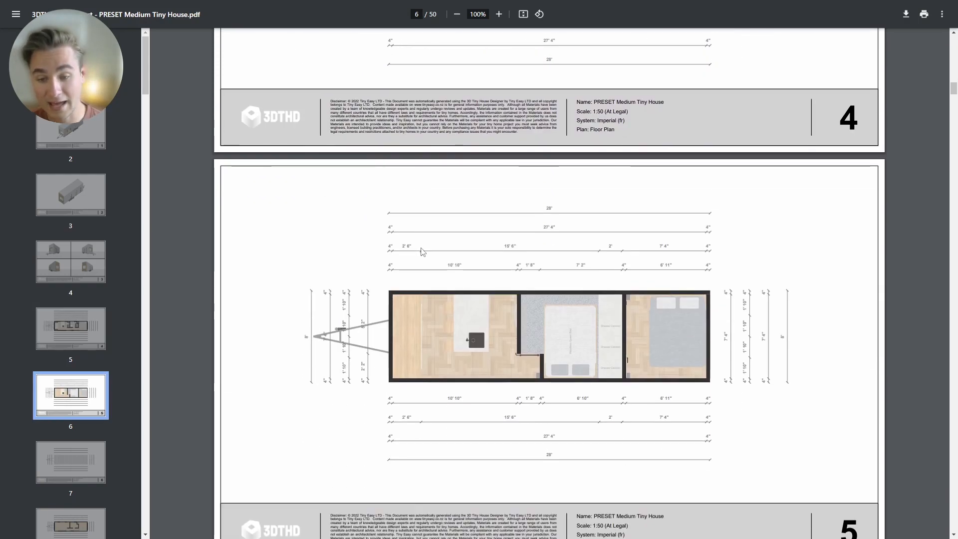
{"action": "scroll", "coordinate": [418, 251], "scroll_direction": "down", "scroll_amount": 1}
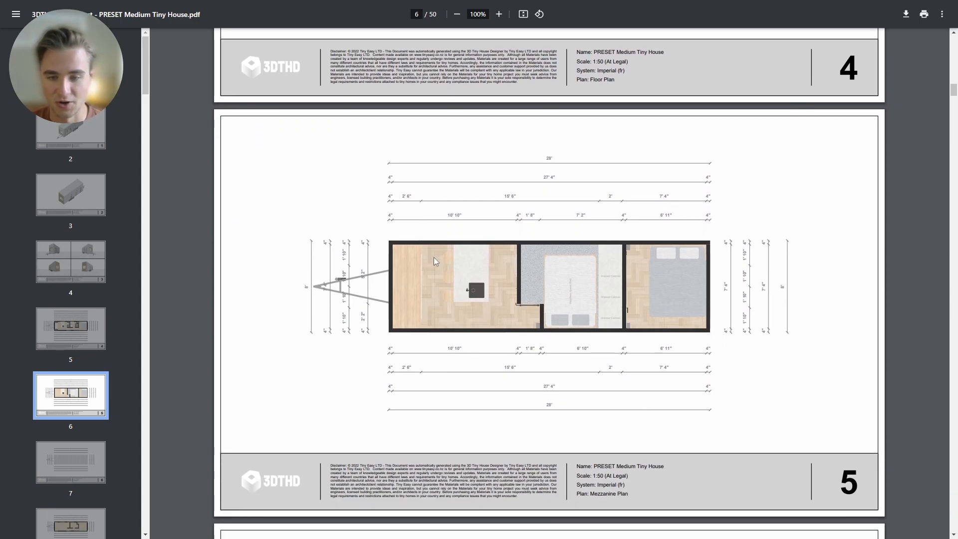
{"action": "scroll", "coordinate": [439, 256], "scroll_direction": "down", "scroll_amount": 8}
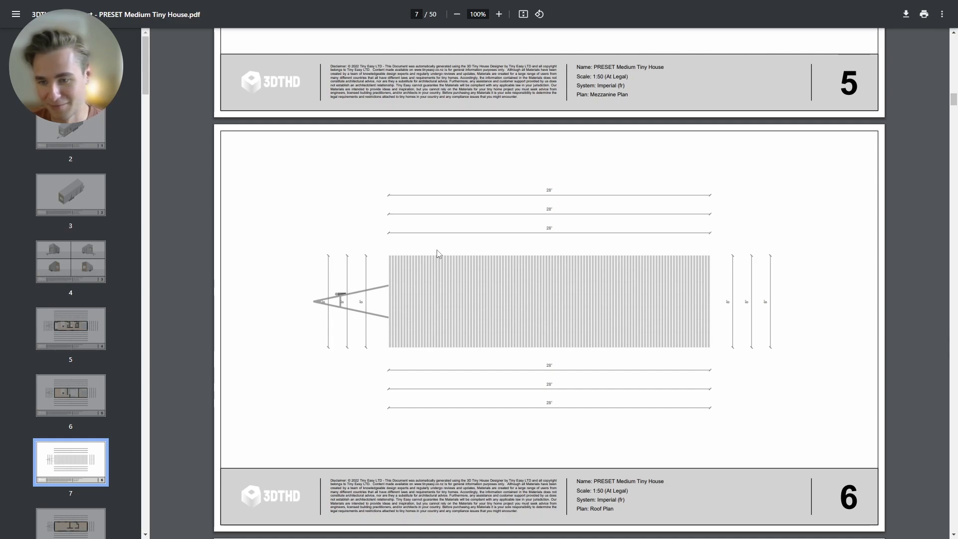
{"action": "scroll", "coordinate": [445, 254], "scroll_direction": "down", "scroll_amount": 9}
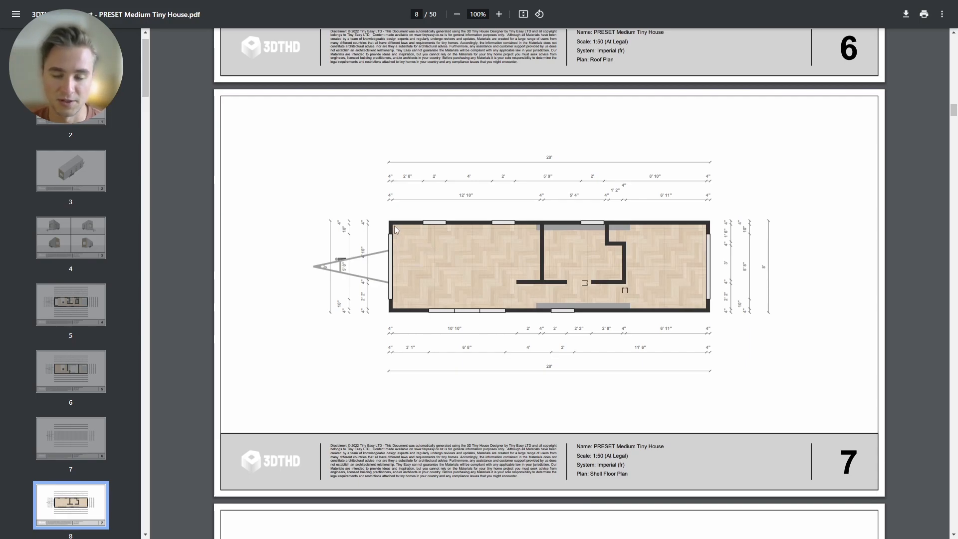
{"action": "scroll", "coordinate": [527, 338], "scroll_direction": "down", "scroll_amount": 8}
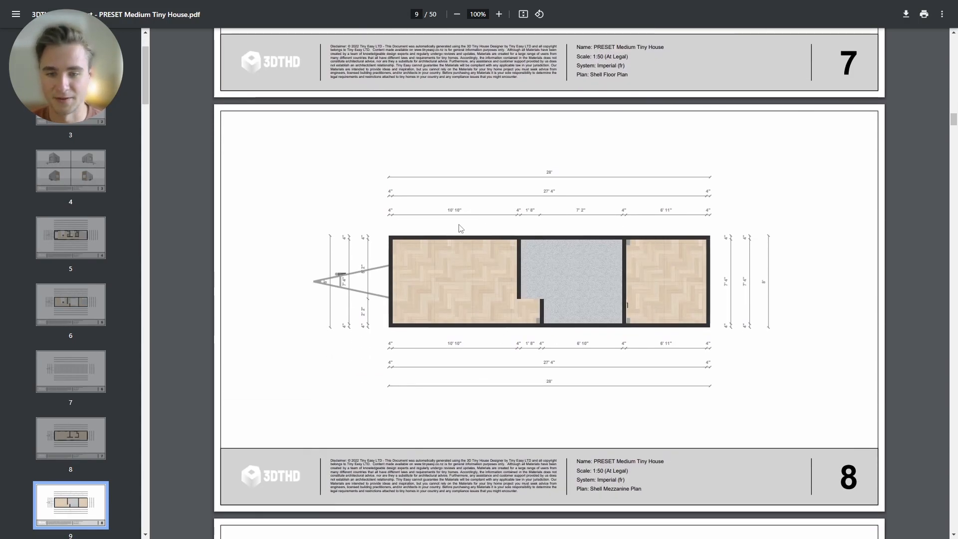
Examine the left, front, right and rear elevations with their dimensions and door and window tags
{"action": "scroll", "coordinate": [459, 224], "scroll_direction": "down", "scroll_amount": 5}
{"action": "scroll", "coordinate": [458, 224], "scroll_direction": "down", "scroll_amount": 3}
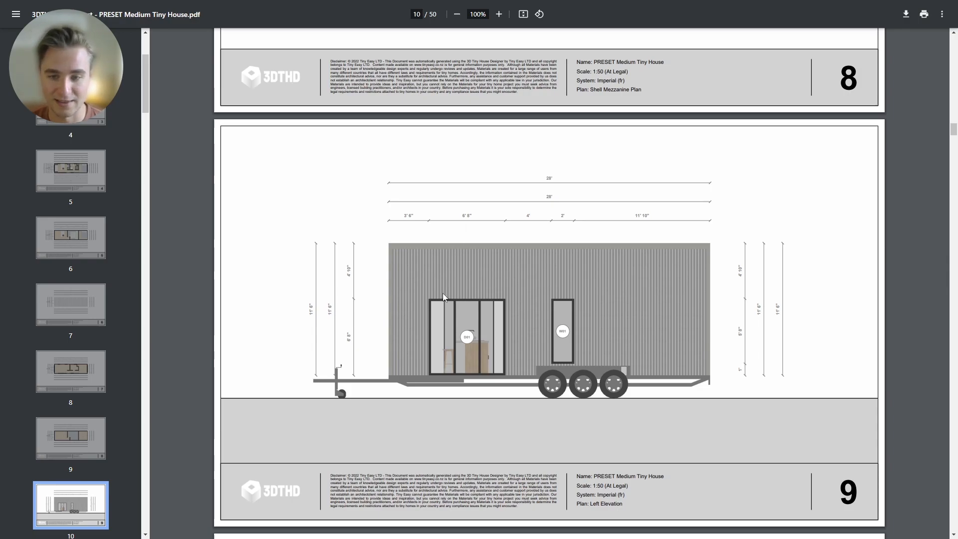
{"action": "scroll", "coordinate": [443, 294], "scroll_direction": "down", "scroll_amount": 7}
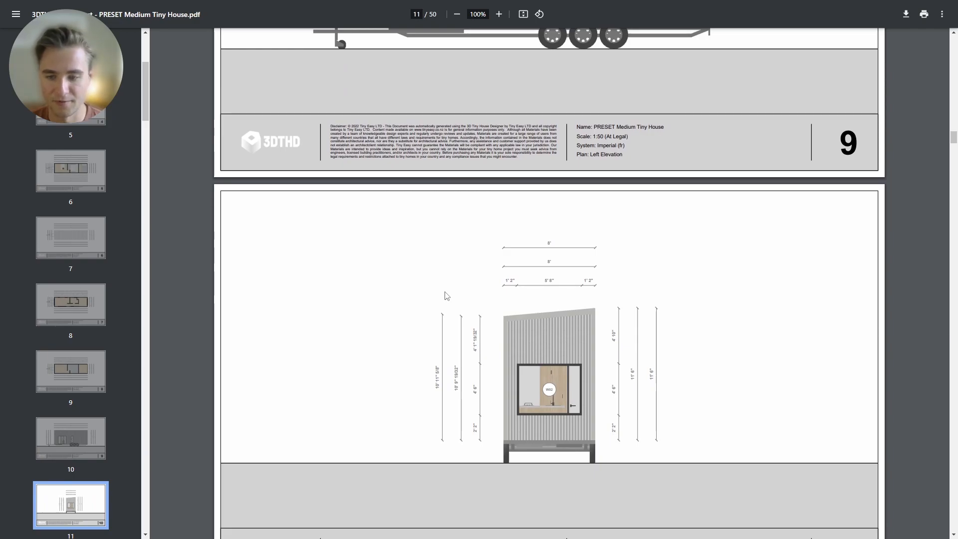
{"action": "scroll", "coordinate": [446, 295], "scroll_direction": "down", "scroll_amount": 10}
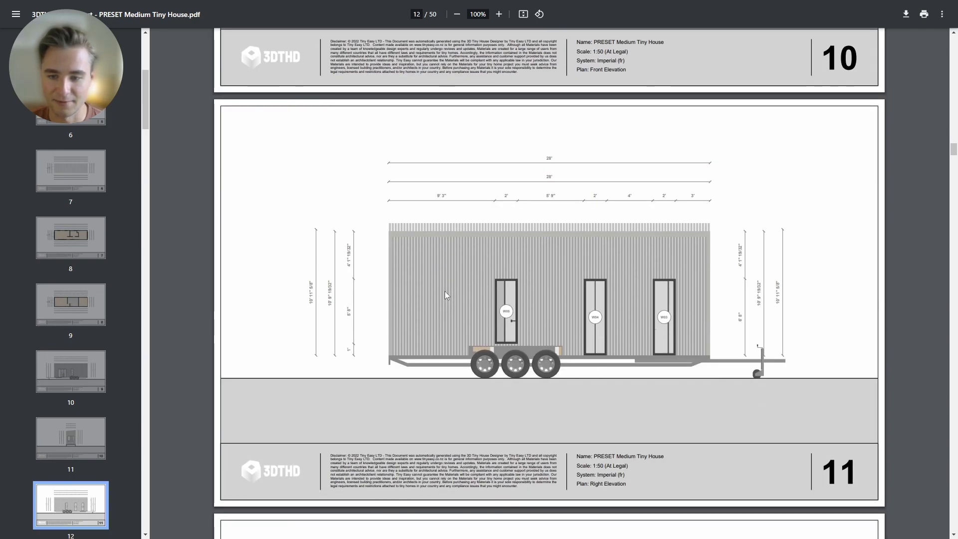
{"action": "scroll", "coordinate": [446, 295], "scroll_direction": "down", "scroll_amount": 5}
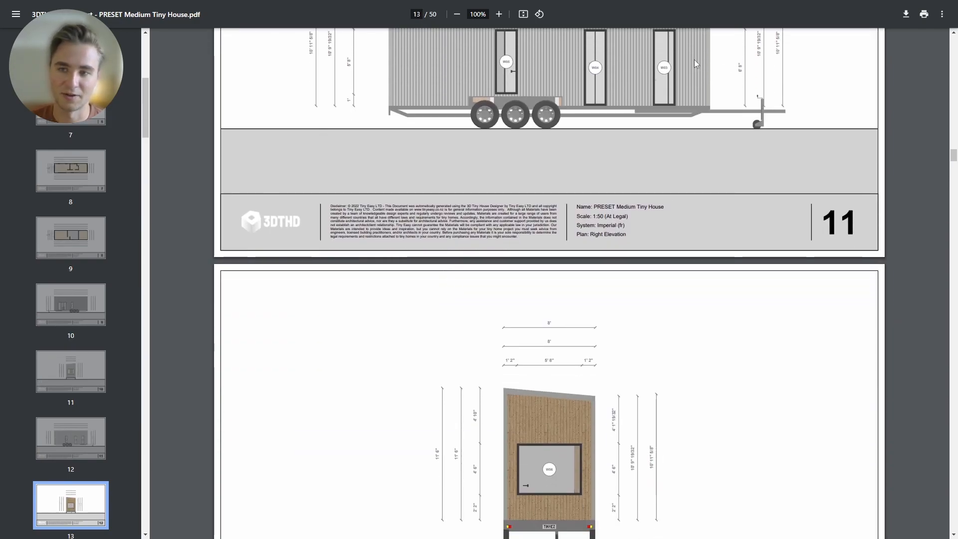
{"action": "scroll", "coordinate": [593, 208], "scroll_direction": "down", "scroll_amount": 3}
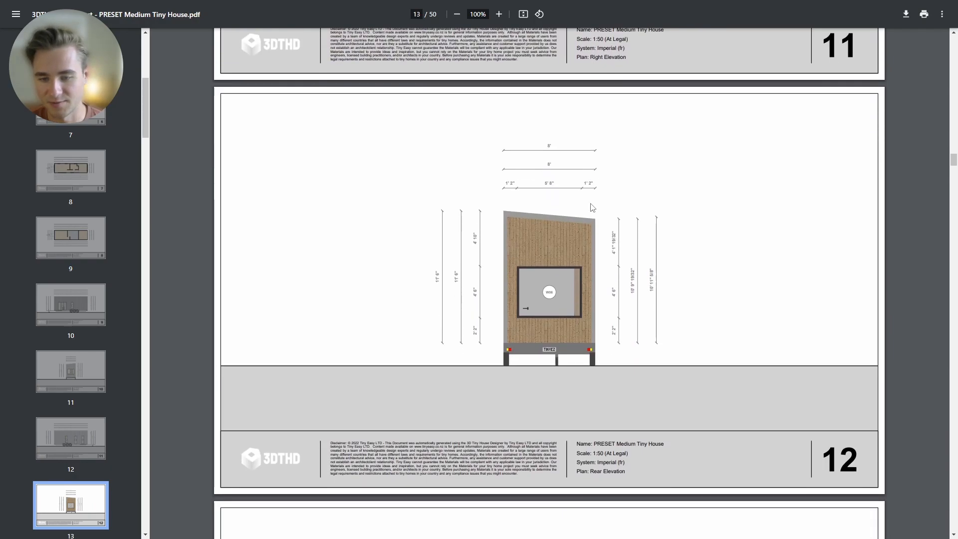
Review the furnished interior sections and the shell left section in the plan set
{"action": "scroll", "coordinate": [592, 208], "scroll_direction": "down", "scroll_amount": 10}
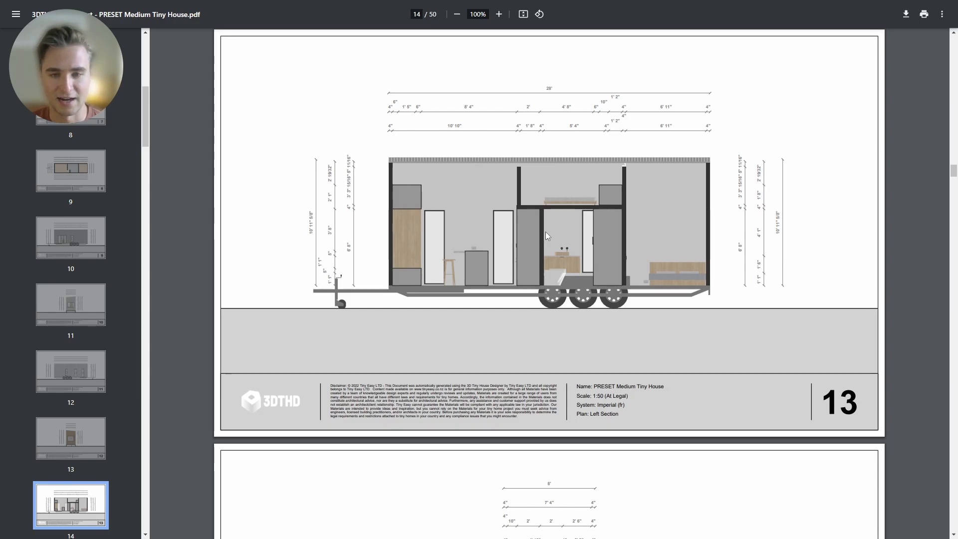
{"action": "scroll", "coordinate": [537, 227], "scroll_direction": "down", "scroll_amount": 5}
{"action": "scroll", "coordinate": [540, 224], "scroll_direction": "down", "scroll_amount": 5}
{"action": "scroll", "coordinate": [543, 228], "scroll_direction": "down", "scroll_amount": 10}
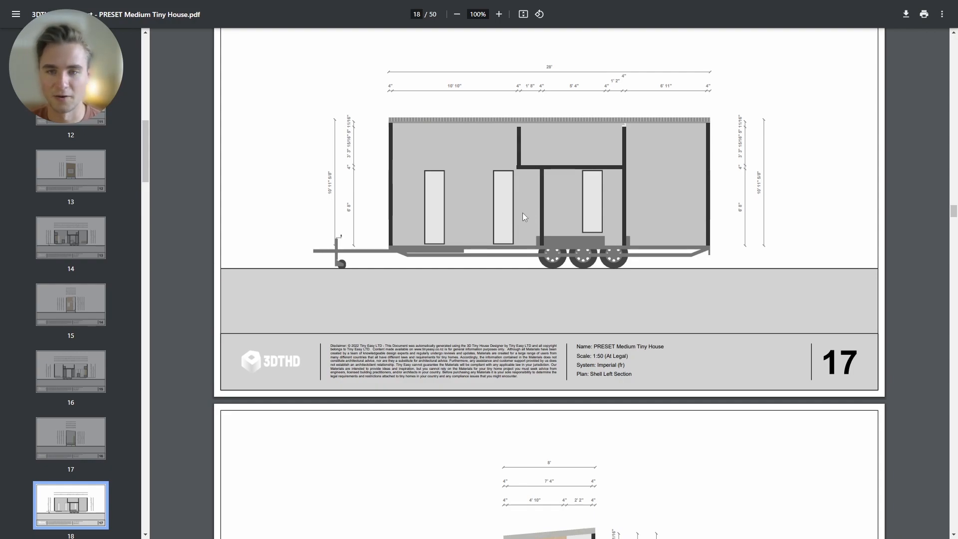
Examine the joinery schedule and the electrical plans for the main floor and mezzanine with their item tables
{"action": "scroll", "coordinate": [514, 211], "scroll_direction": "down", "scroll_amount": 20}
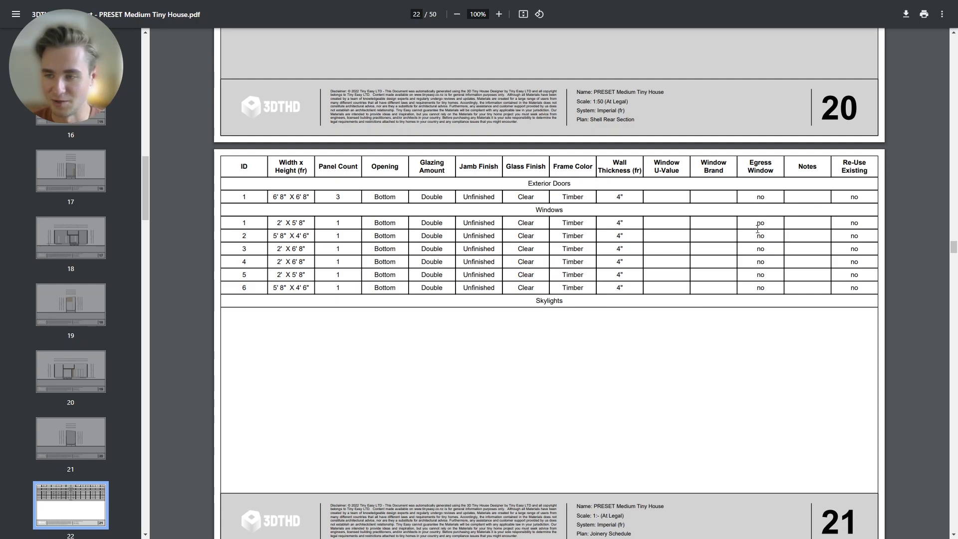
{"action": "scroll", "coordinate": [763, 224], "scroll_direction": "down", "scroll_amount": 7}
{"action": "scroll", "coordinate": [757, 228], "scroll_direction": "down", "scroll_amount": 3}
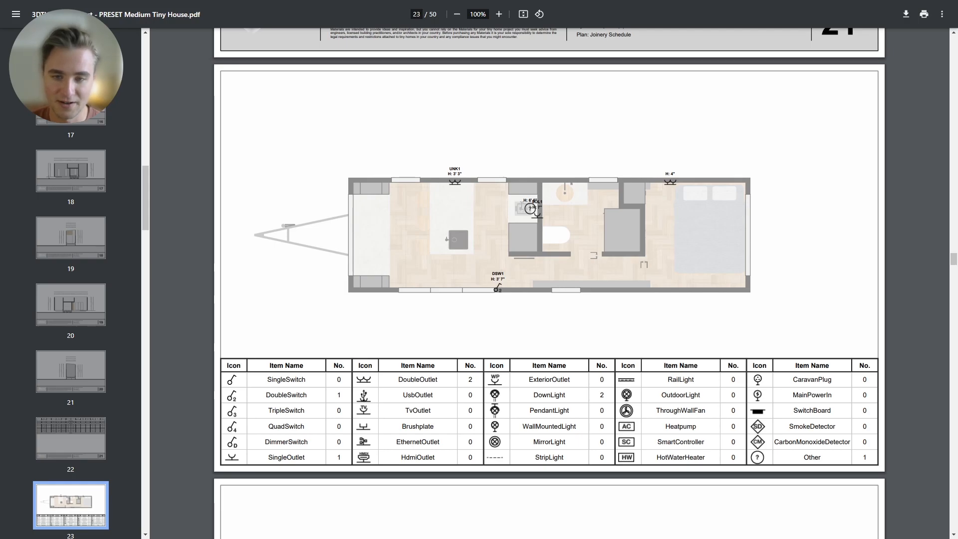
{"action": "scroll", "coordinate": [489, 269], "scroll_direction": "down", "scroll_amount": 7}
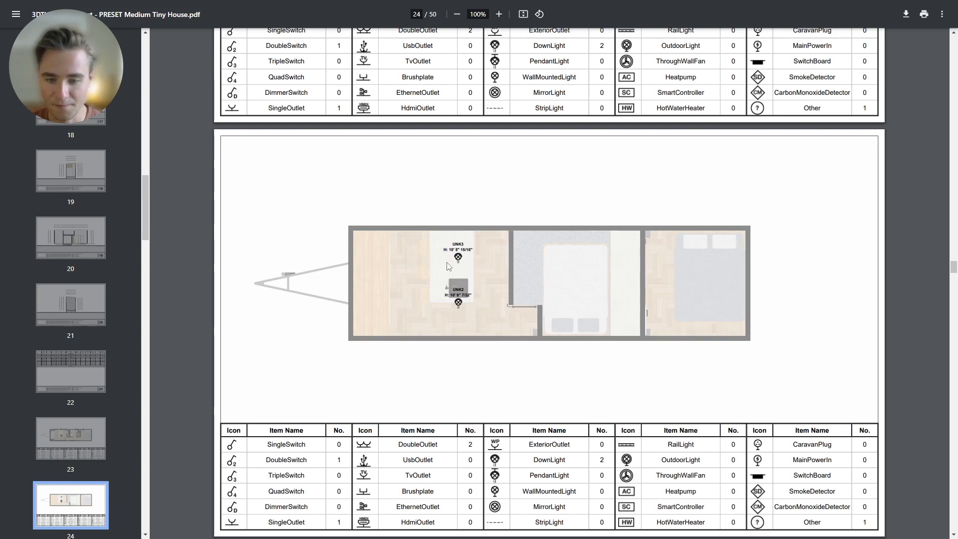
Examine the DSW1 double switch's icon, name and height label up close on the main floor electrical plan
{"action": "scroll", "coordinate": [441, 267], "scroll_direction": "up", "scroll_amount": 7}
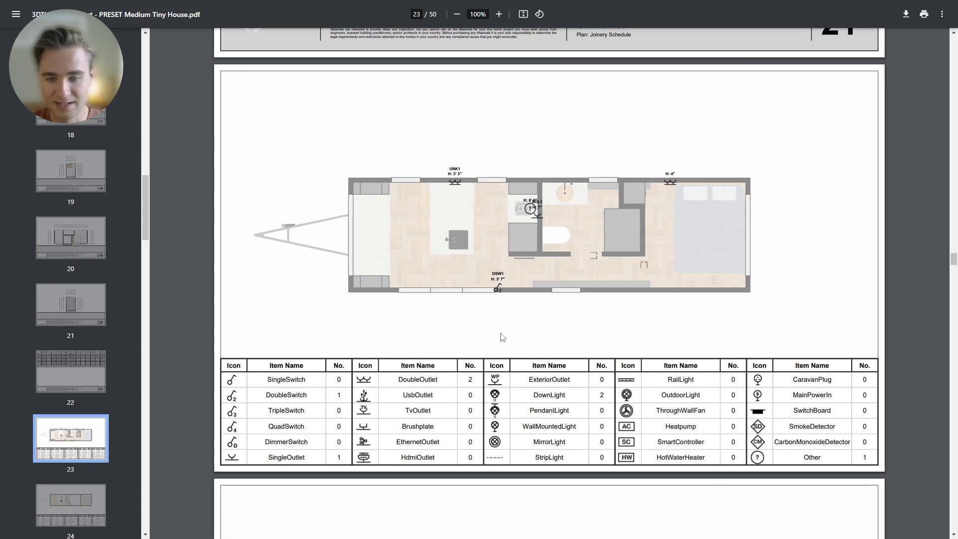
{"action": "scroll", "coordinate": [497, 291], "scroll_direction": "up", "scroll_amount": 5, "text": "ctrl"}
{"action": "scroll", "coordinate": [506, 300], "scroll_direction": "up", "scroll_amount": 3, "text": "ctrl"}
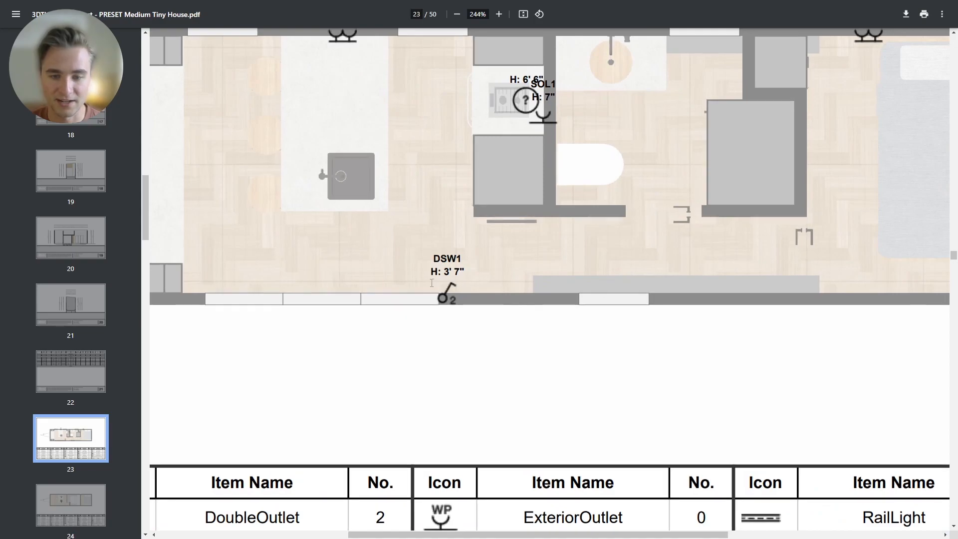
{"action": "left_click_drag", "start_coordinate": [432, 271], "coordinate": [455, 310]}
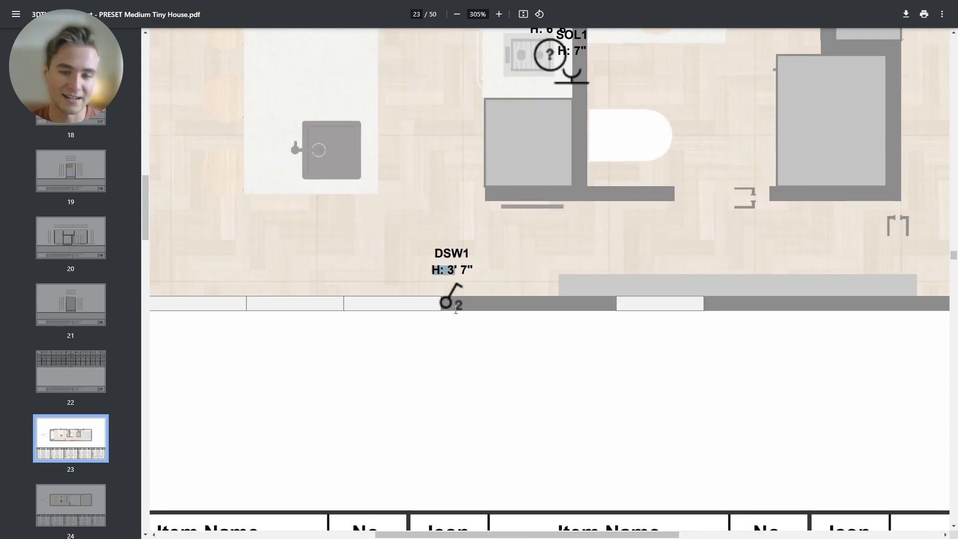
{"action": "left_click", "coordinate": [462, 270]}
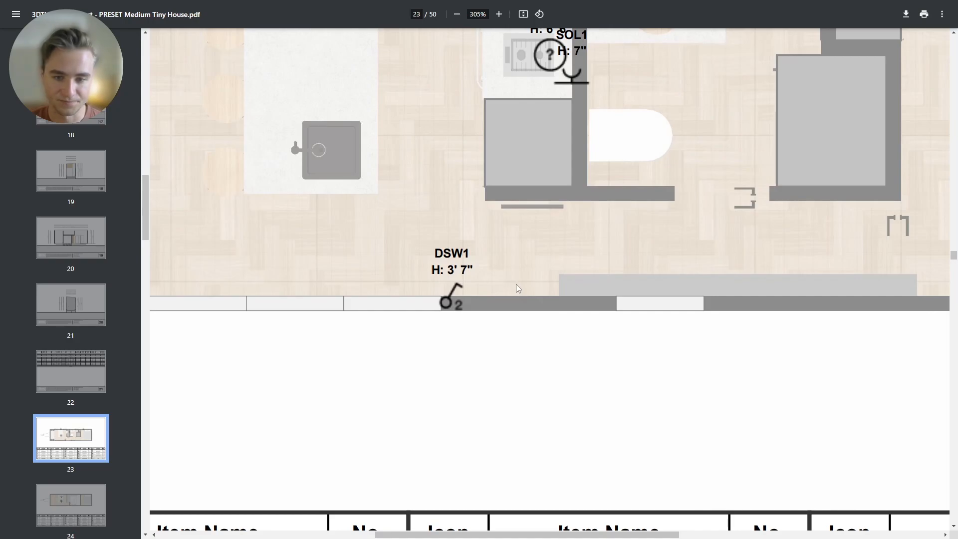
{"action": "scroll", "coordinate": [537, 295], "scroll_direction": "down", "scroll_amount": 2, "text": "ctrl"}
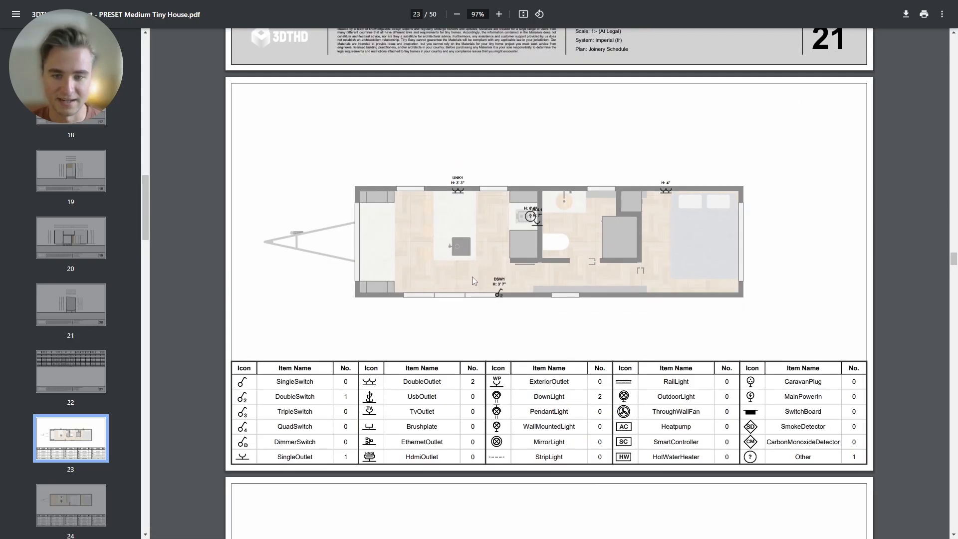
Check the circuit notes listed for each unique name in the Electrical Components Notes against the floor and mezzanine electrical plans
{"action": "scroll", "coordinate": [476, 273], "scroll_direction": "down", "scroll_amount": 6}
{"action": "scroll", "coordinate": [477, 271], "scroll_direction": "up", "scroll_amount": 5}
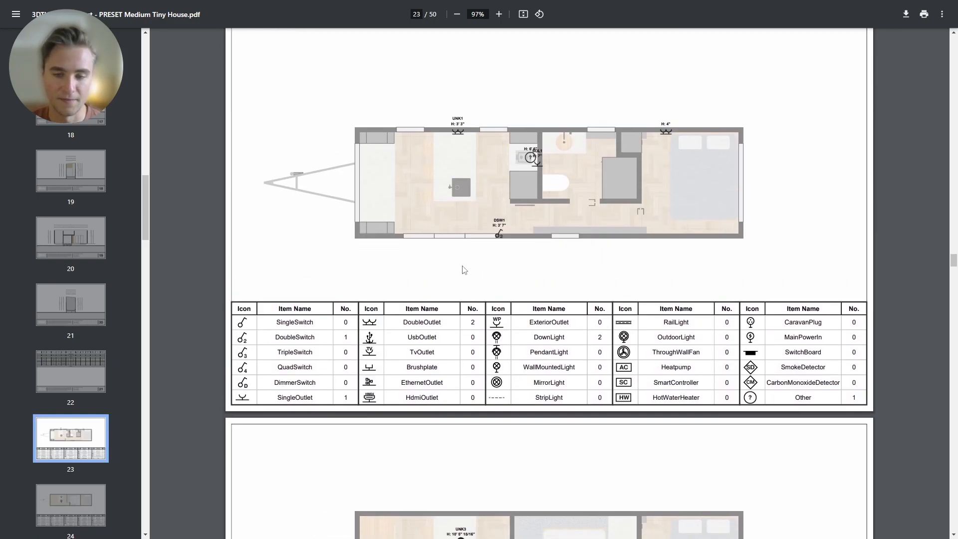
{"action": "scroll", "coordinate": [463, 270], "scroll_direction": "down", "scroll_amount": 9}
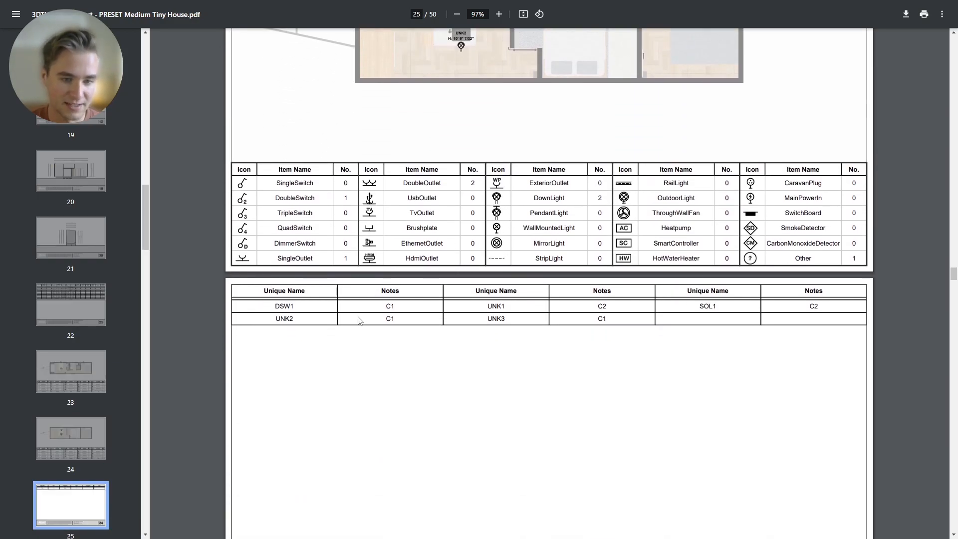
{"action": "scroll", "coordinate": [280, 344], "scroll_direction": "up", "scroll_amount": 1}
{"action": "scroll", "coordinate": [279, 374], "scroll_direction": "up", "scroll_amount": 1}
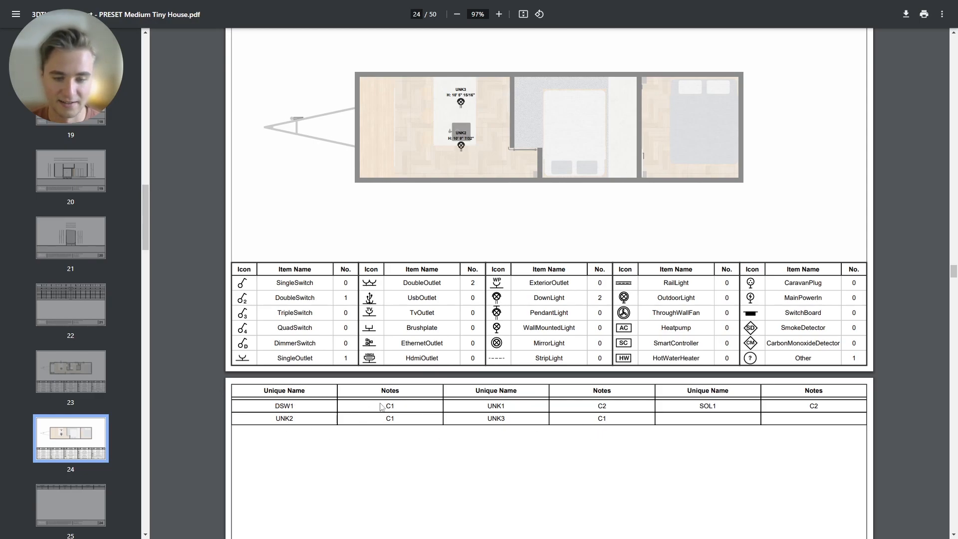
{"action": "left_click_drag", "start_coordinate": [629, 428], "coordinate": [459, 426]}
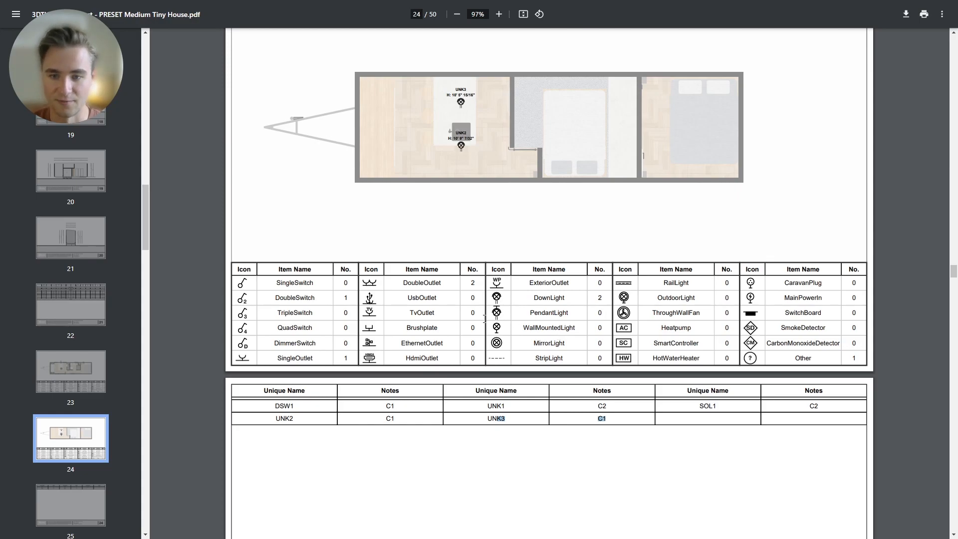
Examine the hot and cold pipe runs and their branches up close in the Front Left Plumbing view
{"action": "scroll", "coordinate": [488, 322], "scroll_direction": "down", "scroll_amount": 12}
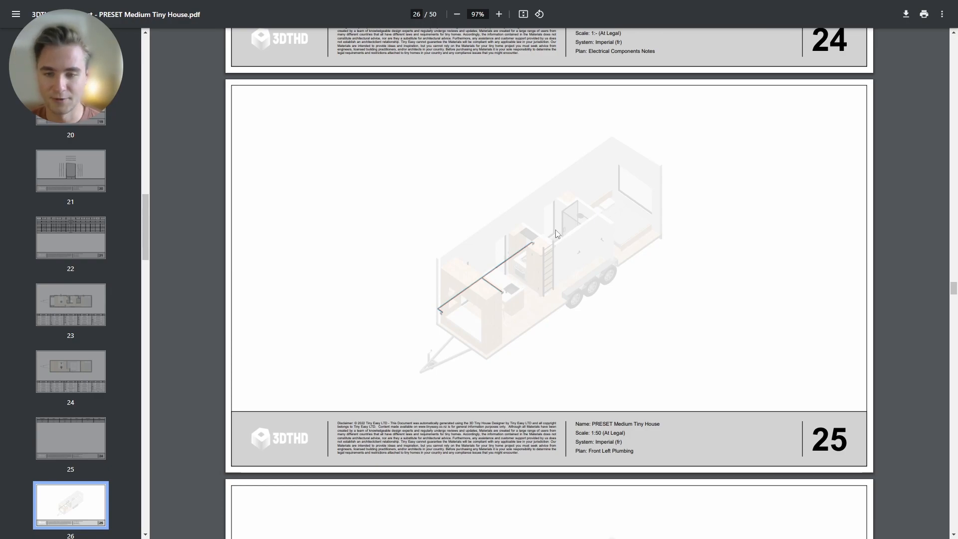
{"action": "scroll", "coordinate": [524, 261], "scroll_direction": "up", "scroll_amount": 5, "text": "ctrl"}
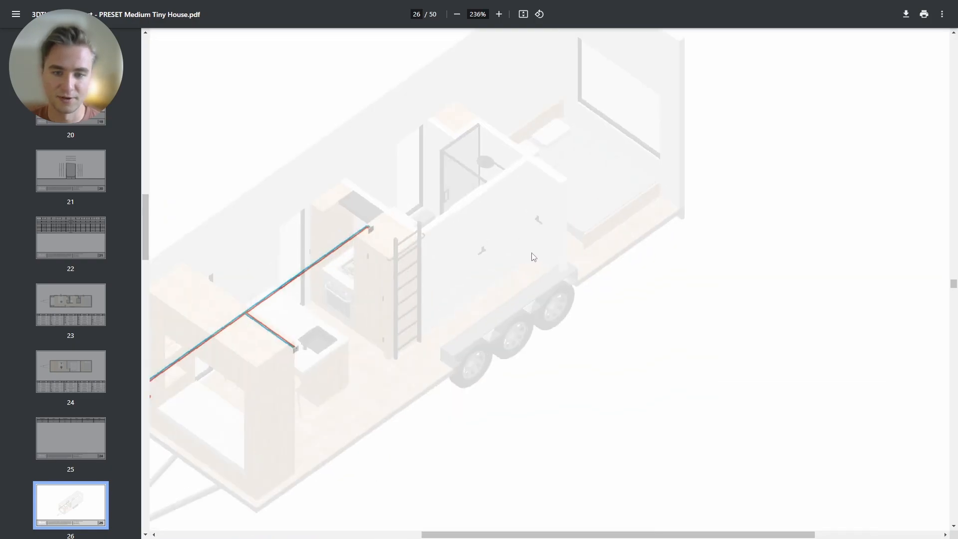
{"action": "scroll", "coordinate": [255, 316], "scroll_direction": "up", "scroll_amount": 5, "text": "ctrl"}
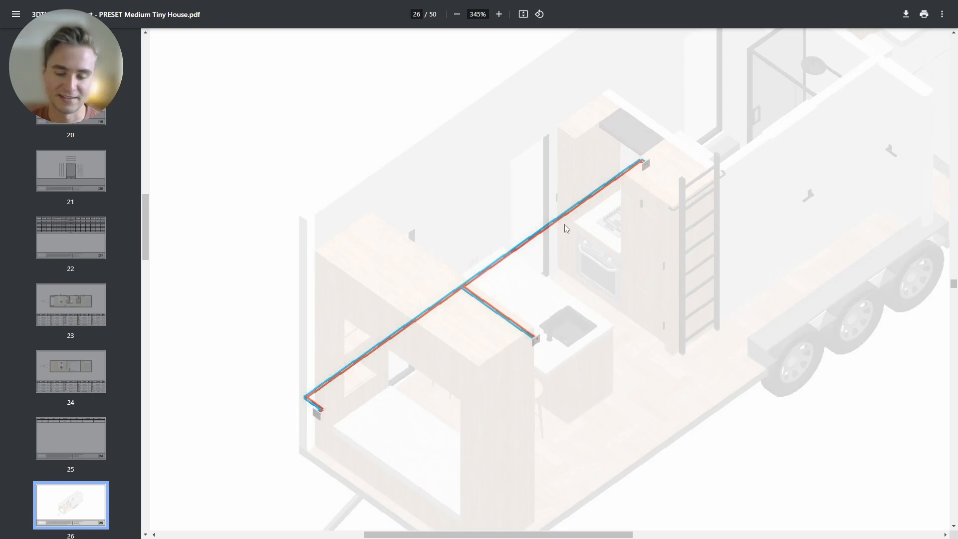
{"action": "scroll", "coordinate": [502, 226], "scroll_direction": "down", "scroll_amount": 2, "text": "ctrl"}
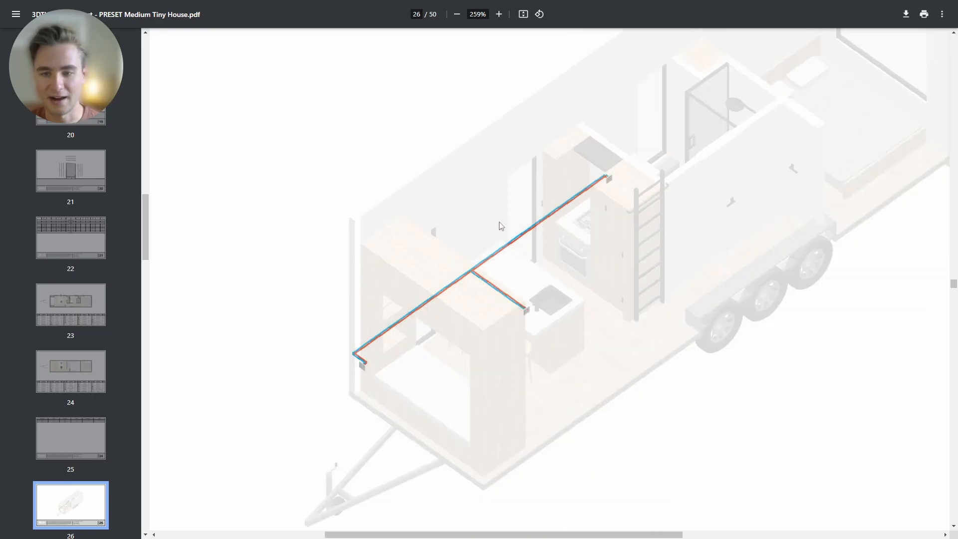
{"action": "scroll", "coordinate": [464, 227], "scroll_direction": "down", "scroll_amount": 2, "text": "ctrl"}
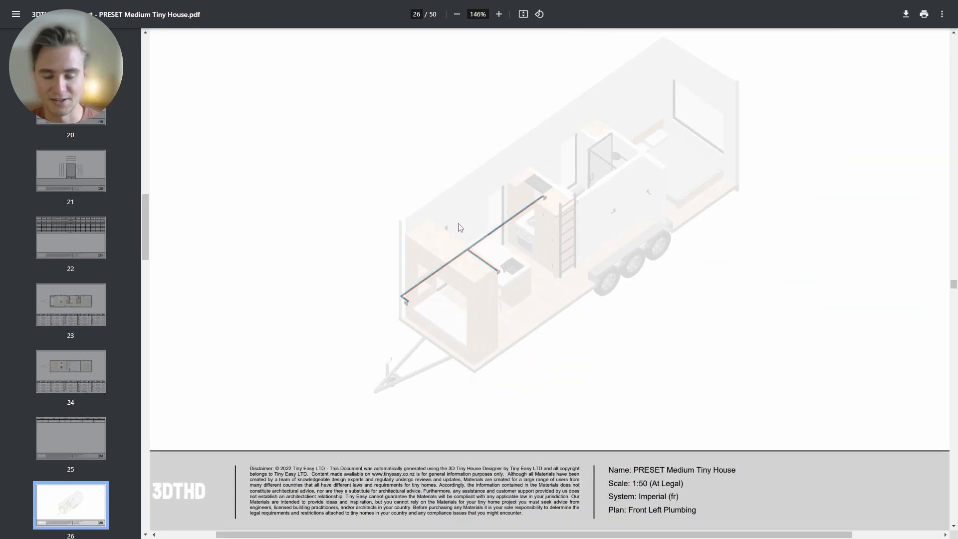
{"action": "scroll", "coordinate": [460, 228], "scroll_direction": "down", "scroll_amount": 1, "text": "ctrl"}
Compare the front left plumbing views with and without the loft, and inspect the pipe runs from the rear right
{"action": "scroll", "coordinate": [460, 227], "scroll_direction": "down", "scroll_amount": 5}
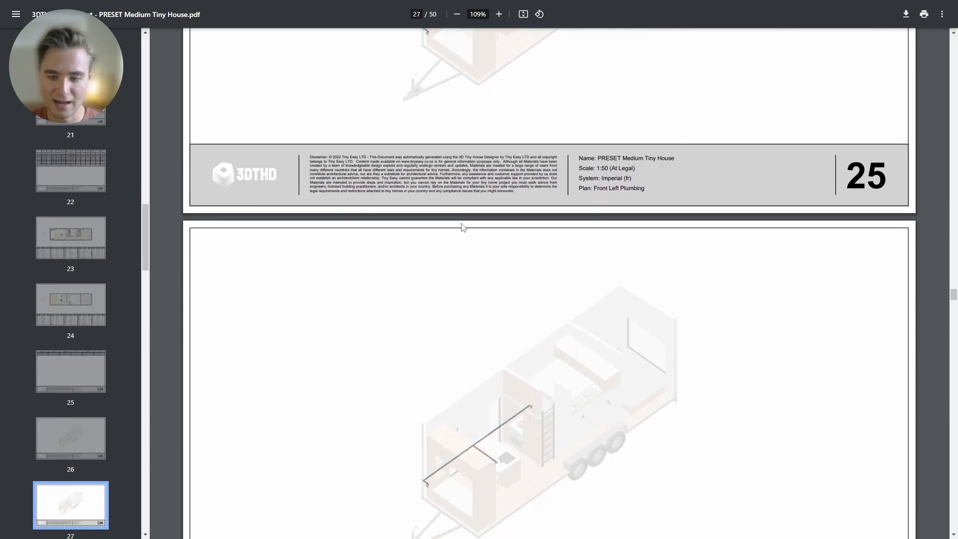
{"action": "scroll", "coordinate": [460, 239], "scroll_direction": "up", "scroll_amount": 5}
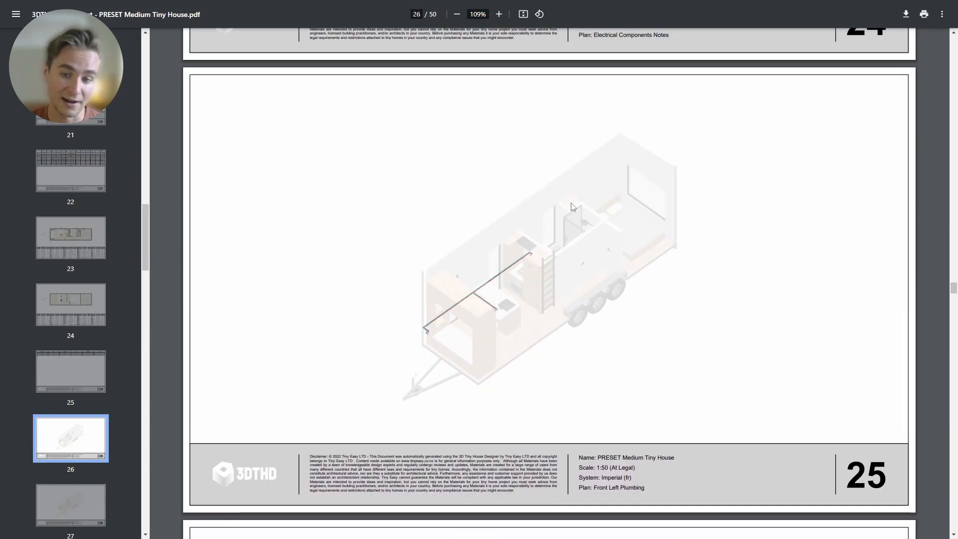
{"action": "scroll", "coordinate": [554, 242], "scroll_direction": "down", "scroll_amount": 10}
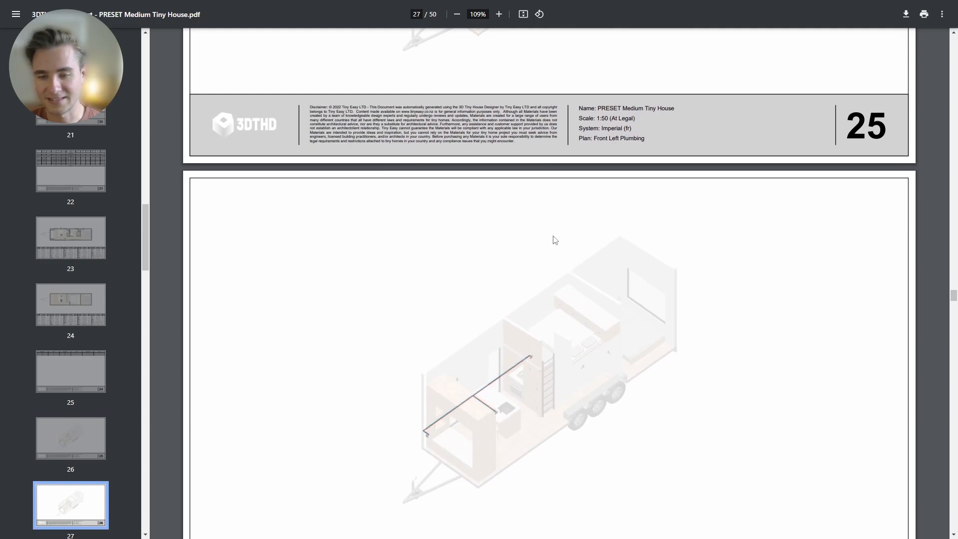
{"action": "scroll", "coordinate": [550, 241], "scroll_direction": "down", "scroll_amount": 7}
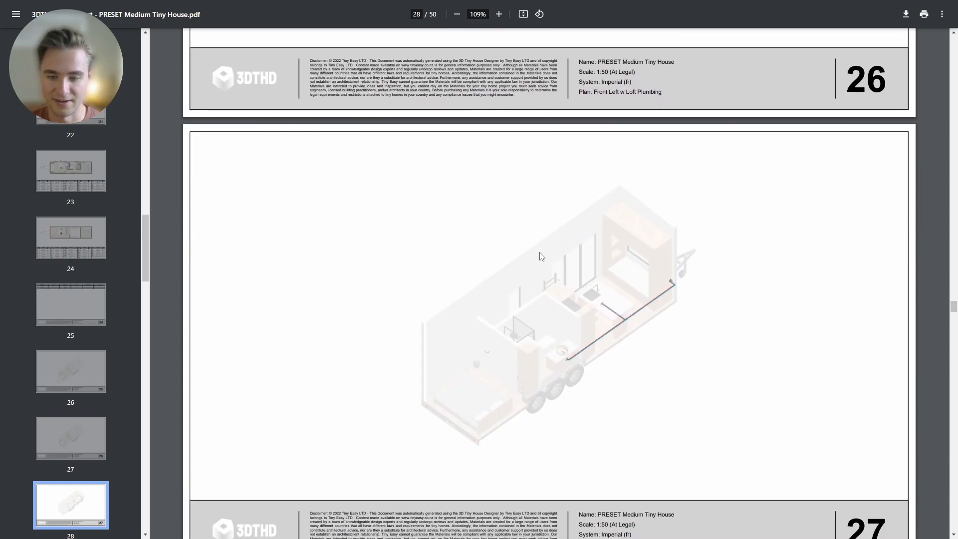
{"action": "scroll", "coordinate": [595, 320], "scroll_direction": "up", "scroll_amount": 5, "text": "ctrl"}
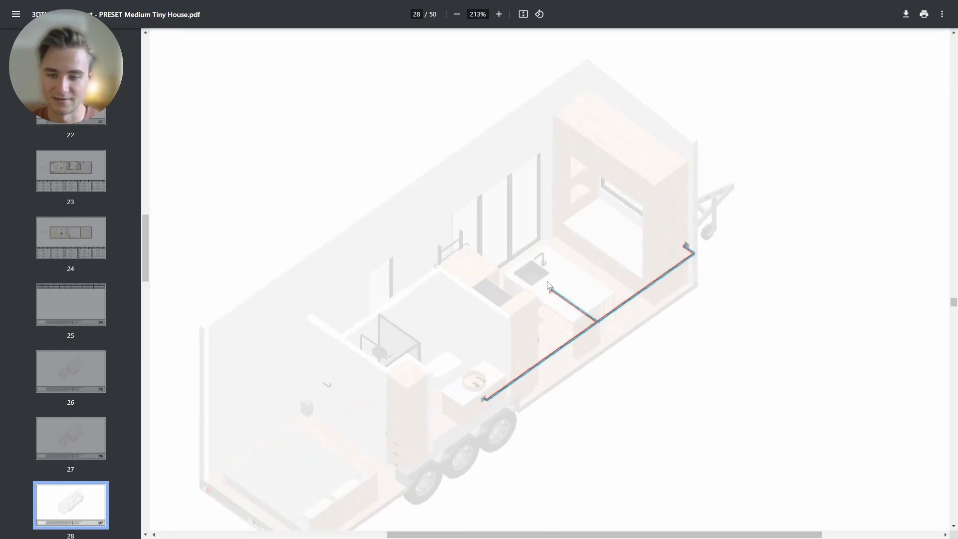
{"action": "scroll", "coordinate": [590, 306], "scroll_direction": "down", "scroll_amount": 2, "text": "ctrl"}
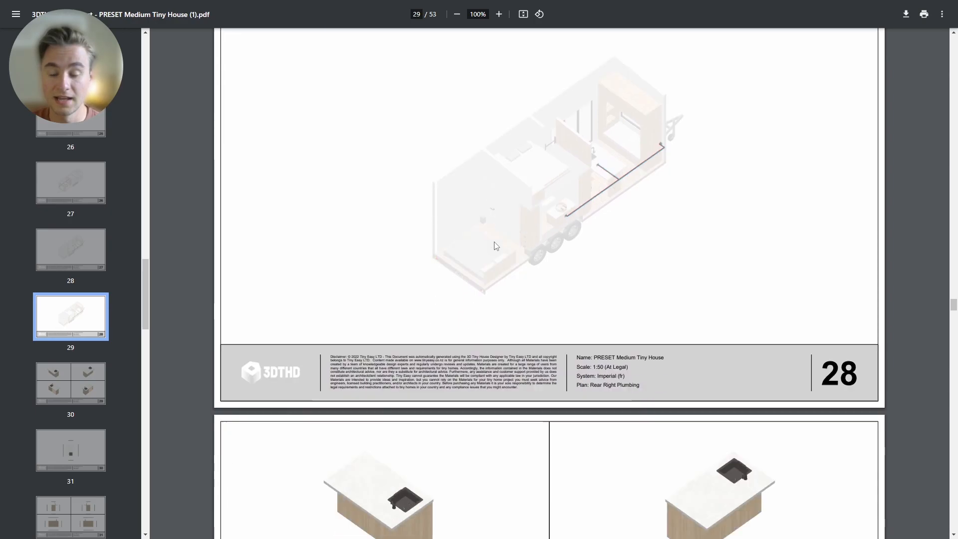
Examine the kitchen island's cabinet isometrics, dimensioned cabinet plan and cabinet elevations in the updated plan set
{"action": "scroll", "coordinate": [496, 250], "scroll_direction": "down", "scroll_amount": 3}
{"action": "scroll", "coordinate": [483, 248], "scroll_direction": "down", "scroll_amount": 3}
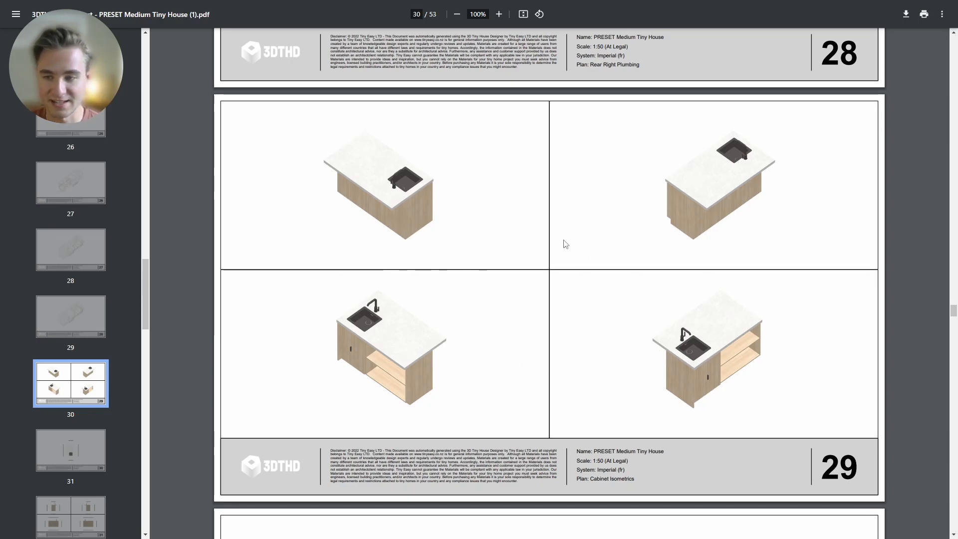
{"action": "scroll", "coordinate": [304, 253], "scroll_direction": "down", "scroll_amount": 6}
{"action": "scroll", "coordinate": [323, 254], "scroll_direction": "down", "scroll_amount": 1}
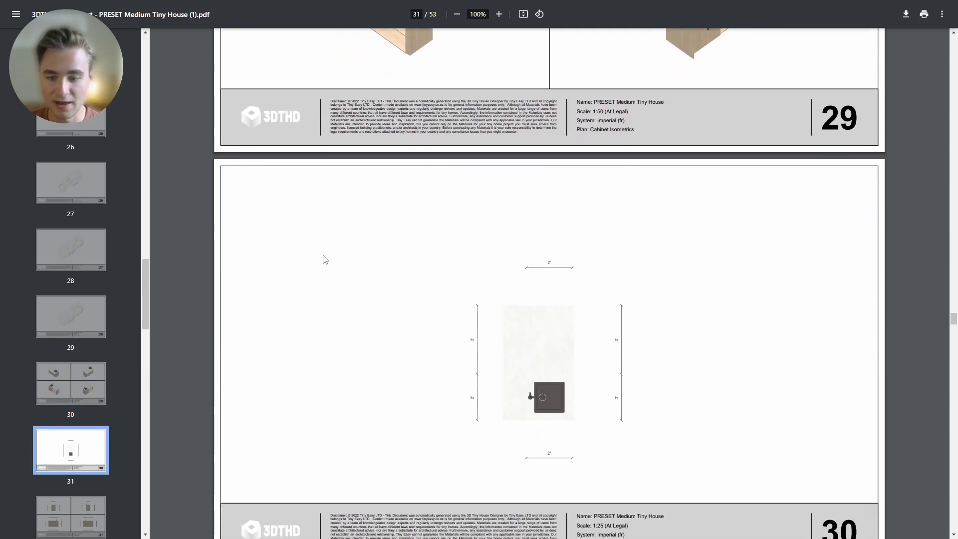
{"action": "scroll", "coordinate": [433, 318], "scroll_direction": "down", "scroll_amount": 7}
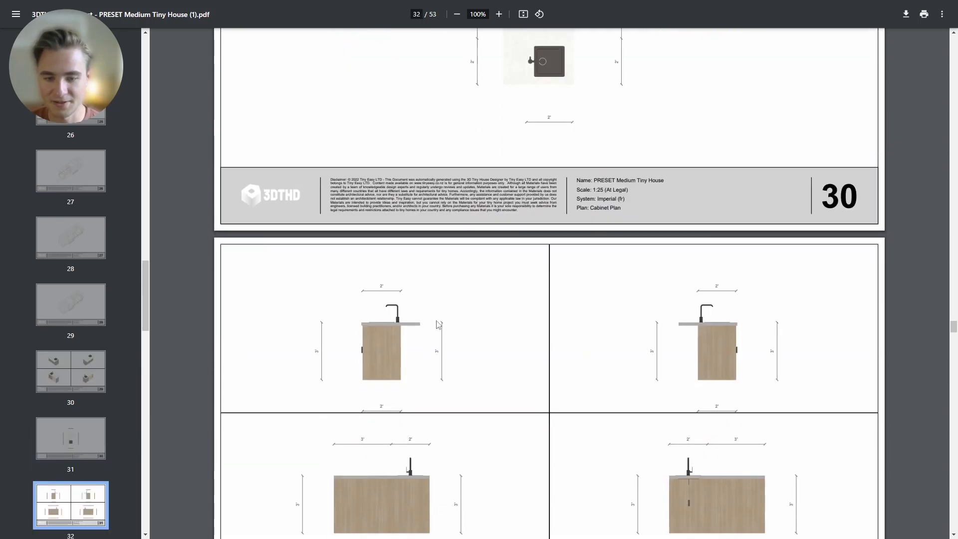
{"action": "scroll", "coordinate": [433, 325], "scroll_direction": "down", "scroll_amount": 2}
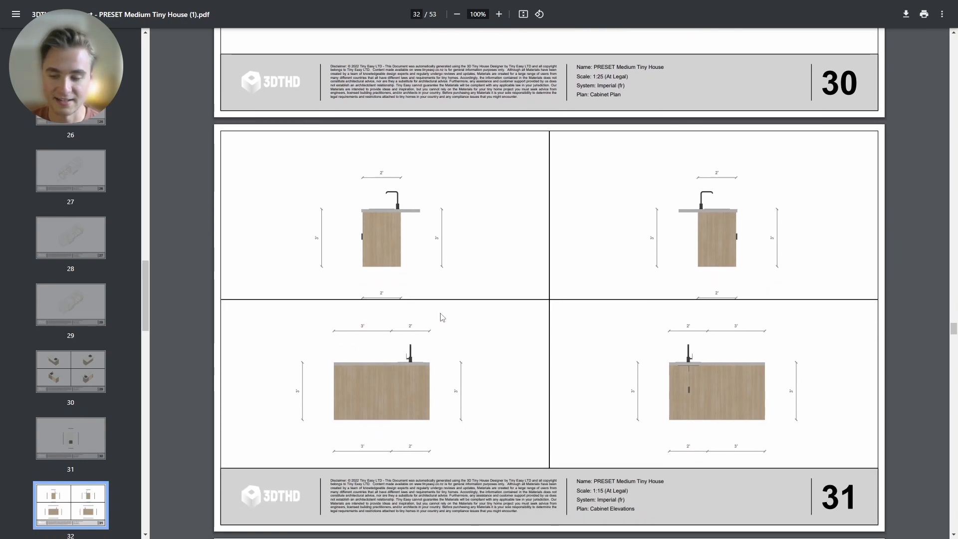
Review the isometrics, plans and elevations of the remaining cabinets, from the tall shelving units to the cooktop cabinetry
{"action": "scroll", "coordinate": [442, 317], "scroll_direction": "down", "scroll_amount": 8}
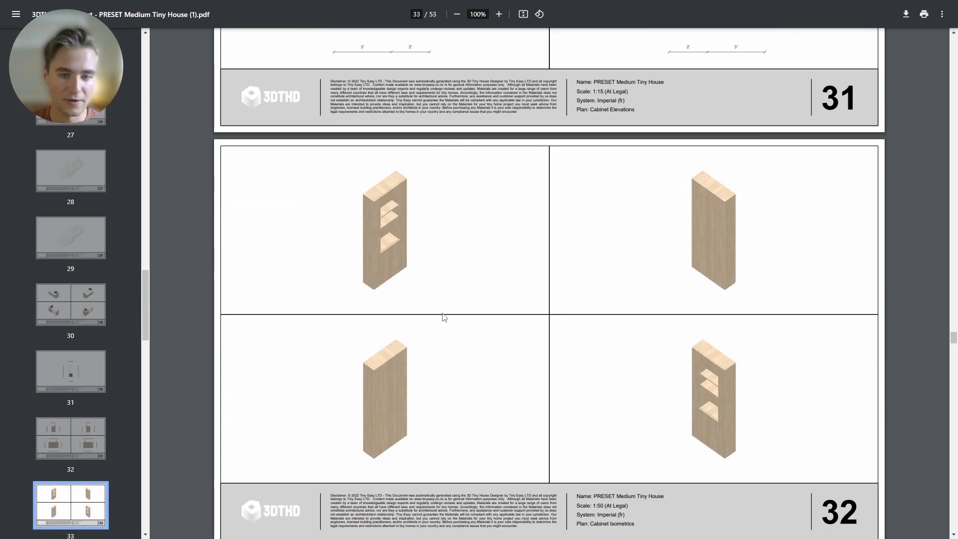
{"action": "scroll", "coordinate": [444, 317], "scroll_direction": "down", "scroll_amount": 14}
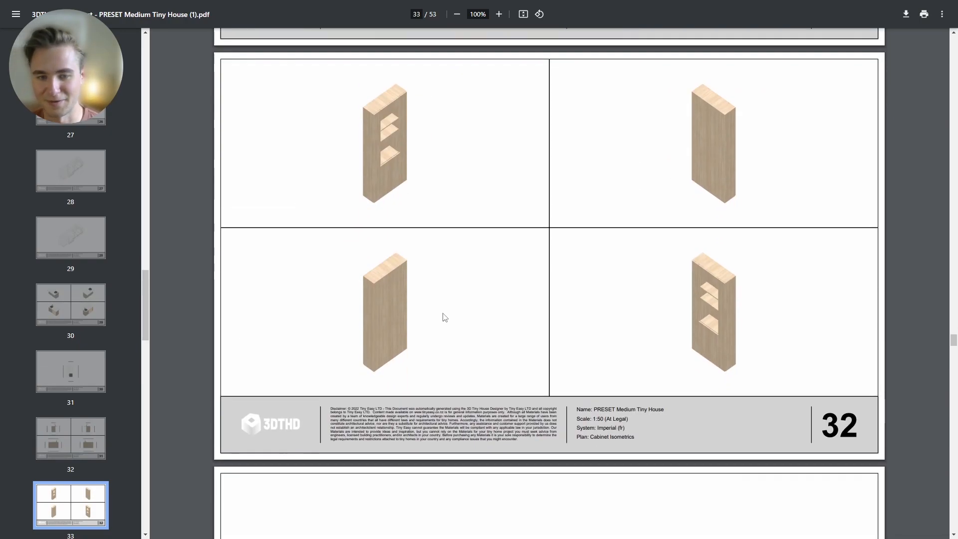
{"action": "scroll", "coordinate": [448, 318], "scroll_direction": "down", "scroll_amount": 20}
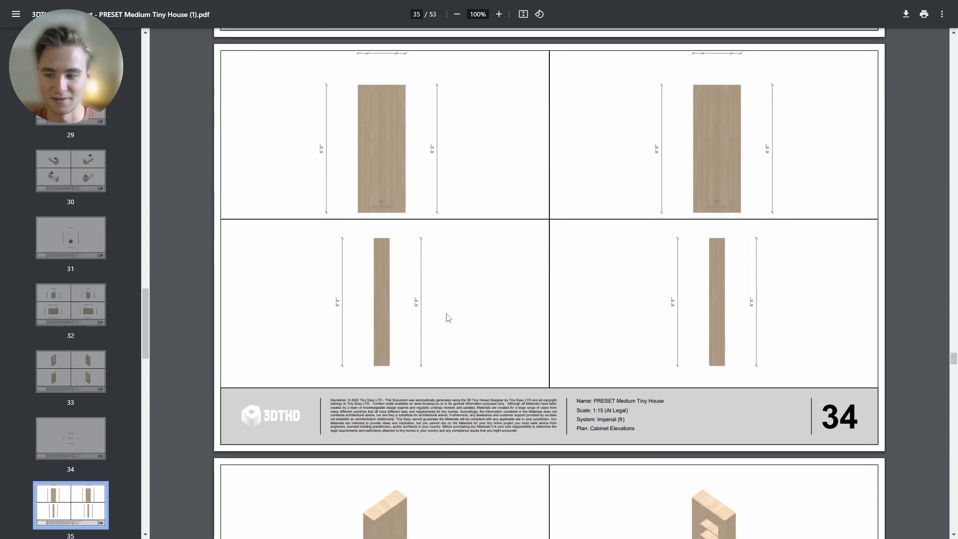
{"action": "scroll", "coordinate": [444, 318], "scroll_direction": "down", "scroll_amount": 20}
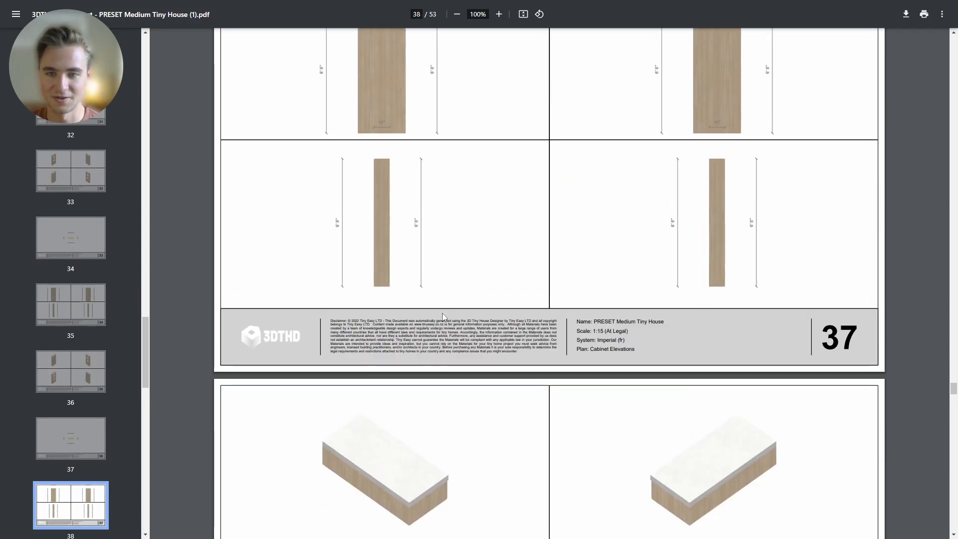
{"action": "scroll", "coordinate": [443, 318], "scroll_direction": "down", "scroll_amount": 20}
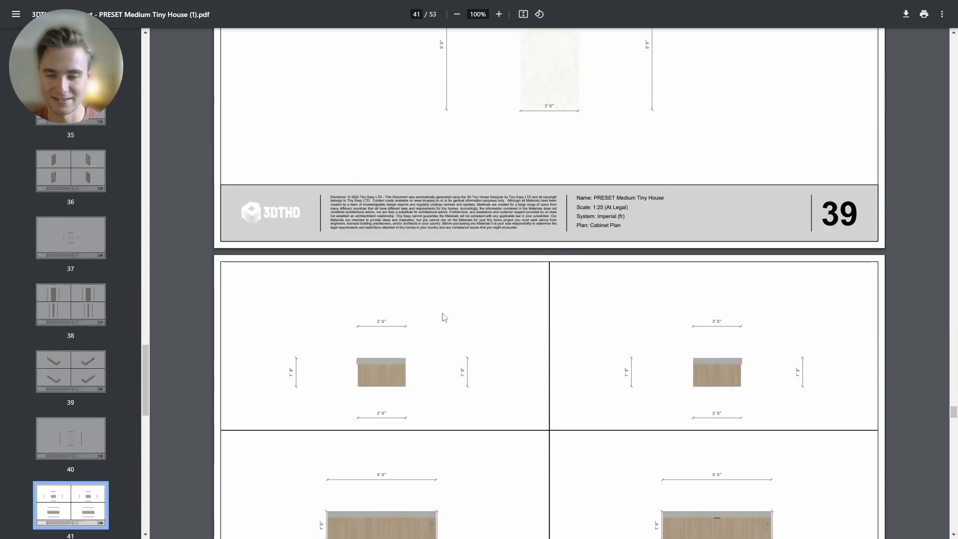
{"action": "scroll", "coordinate": [444, 317], "scroll_direction": "down", "scroll_amount": 20}
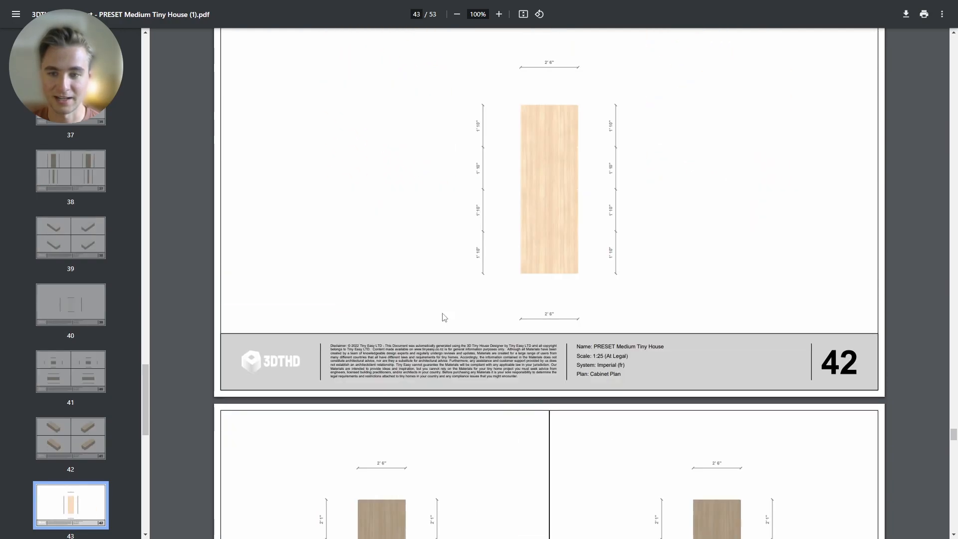
{"action": "scroll", "coordinate": [444, 317], "scroll_direction": "down", "scroll_amount": 20}
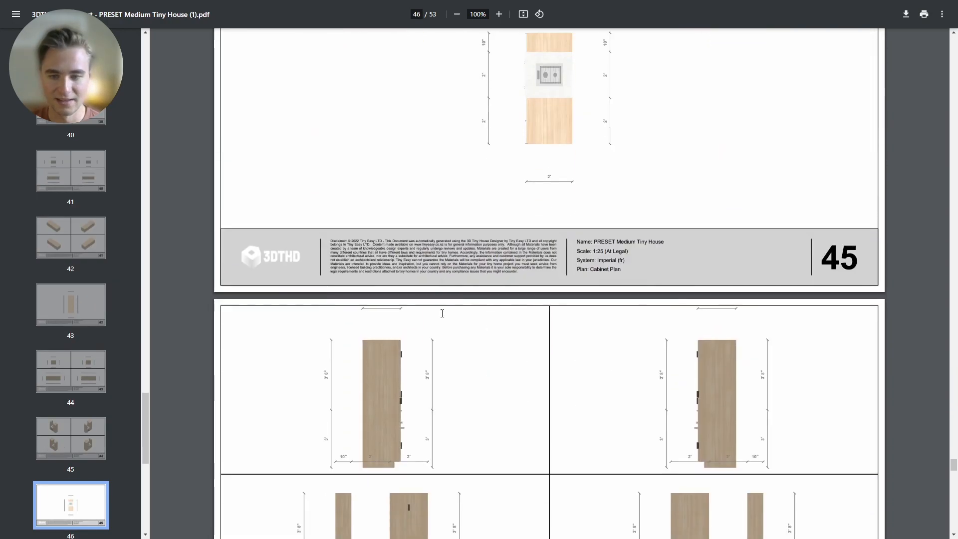
{"action": "scroll", "coordinate": [442, 313], "scroll_direction": "down", "scroll_amount": 20}
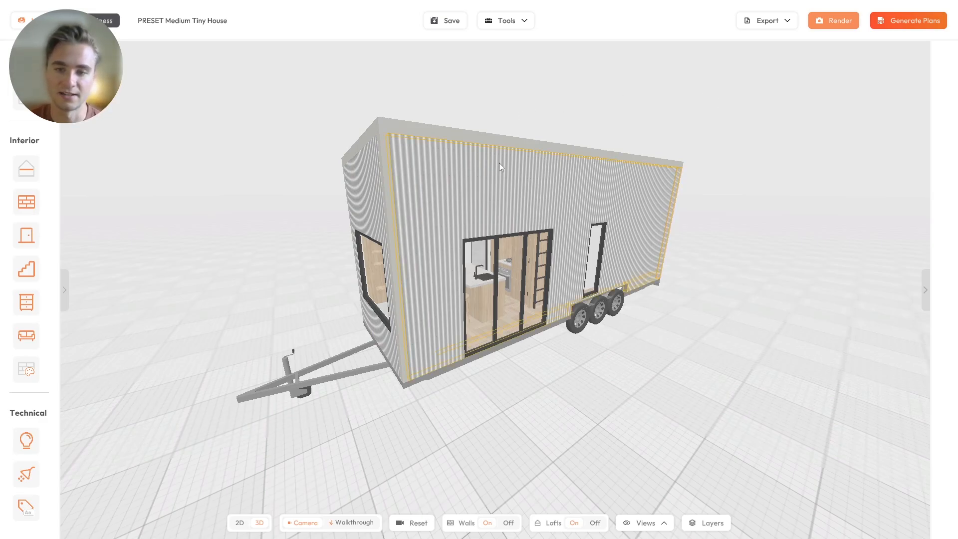
Switch back to the 3DTHD designer and generate a take-off export for the tiny house, accepting the early-access notice
{"action": "left_click", "coordinate": [756, 24]}
{"action": "left_click", "coordinate": [768, 70]}
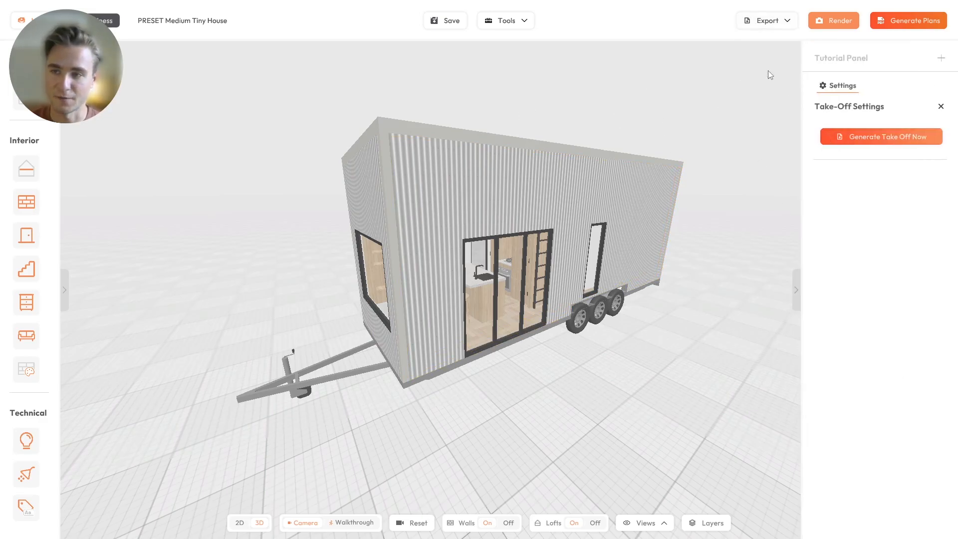
{"action": "left_click", "coordinate": [858, 140]}
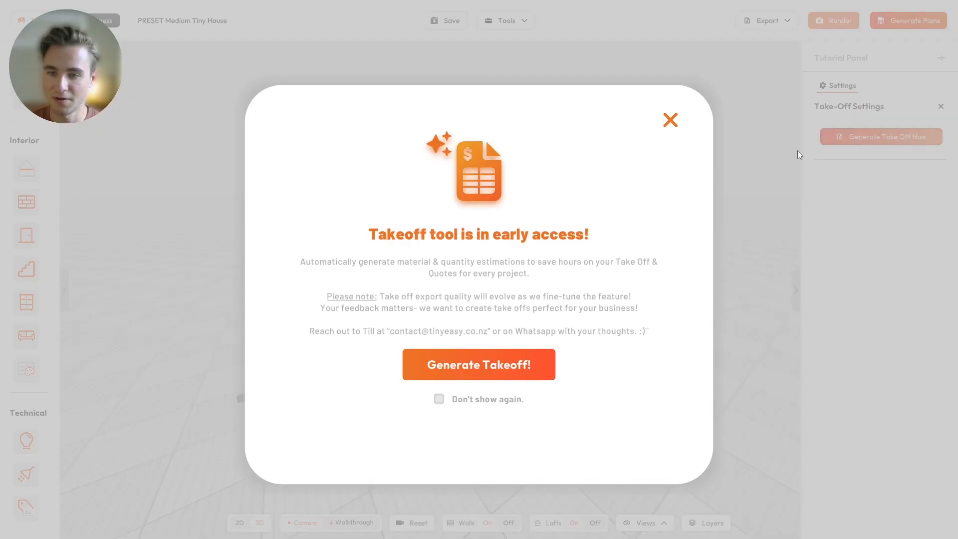
{"action": "left_click", "coordinate": [496, 366]}
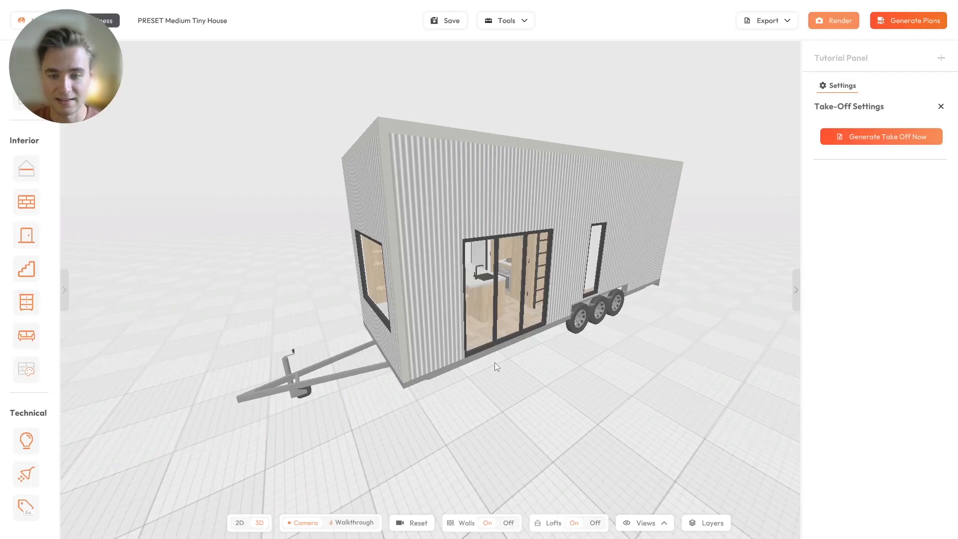
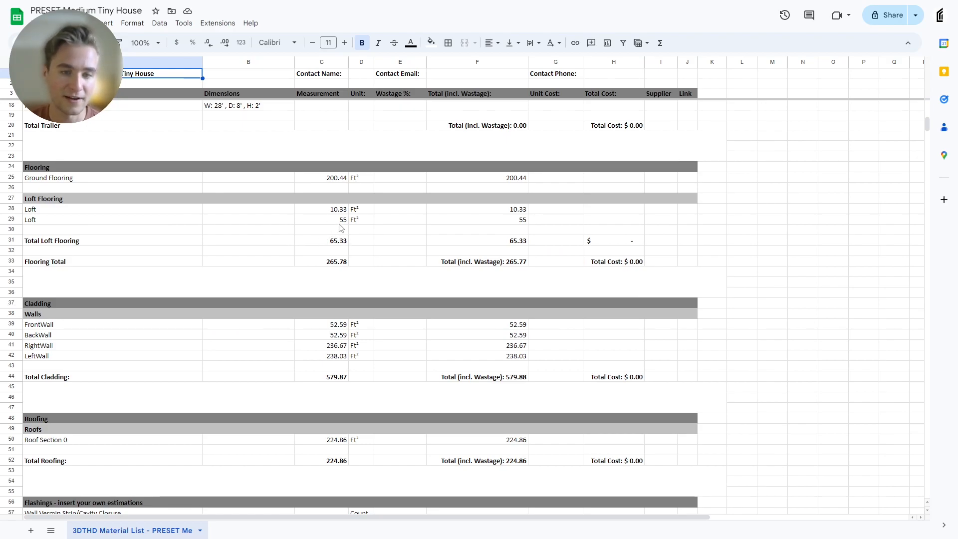
Set the wastage for the Ground Flooring row of the material list to 15%
{"action": "left_click", "coordinate": [331, 178]}
{"action": "left_click", "coordinate": [330, 249]}
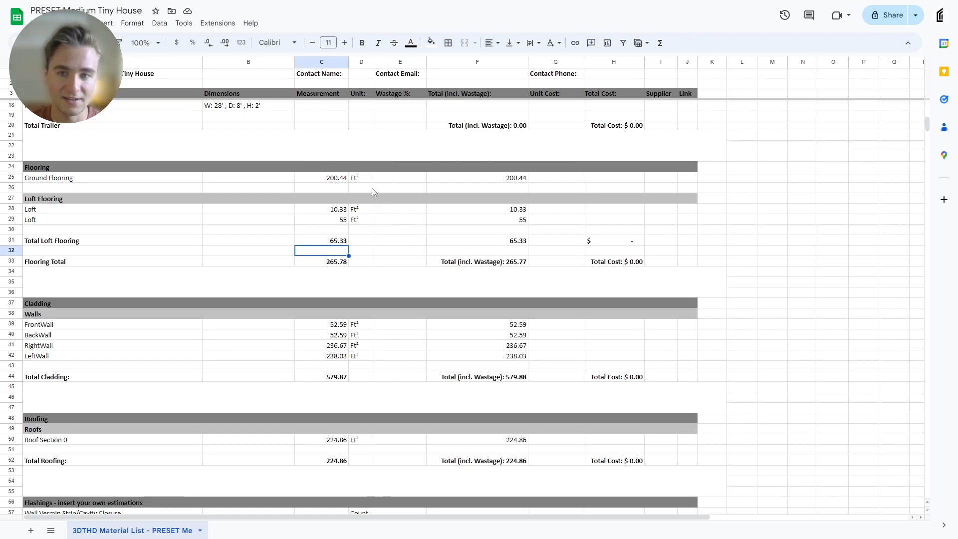
{"action": "left_click", "coordinate": [403, 182]}
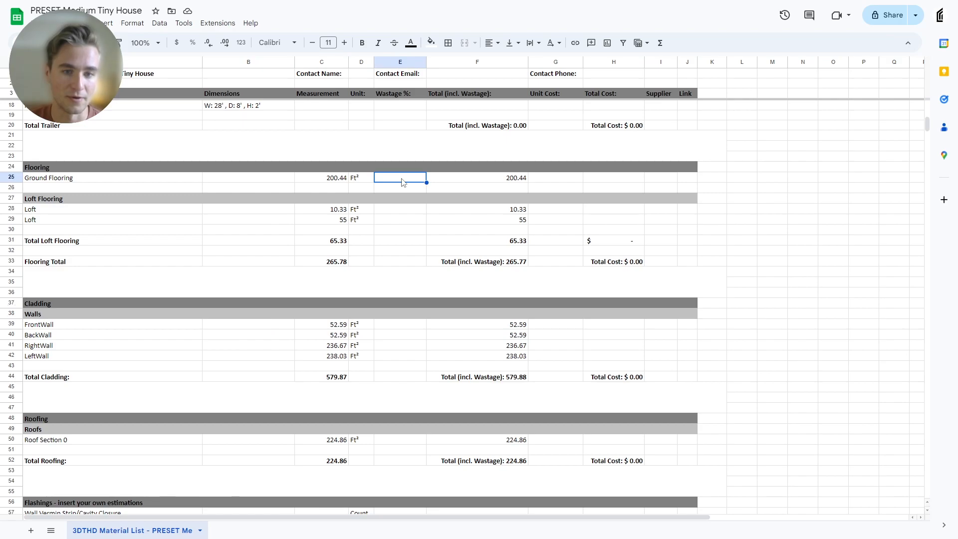
{"action": "type", "text": "15%"}
{"action": "key", "text": "Return"}
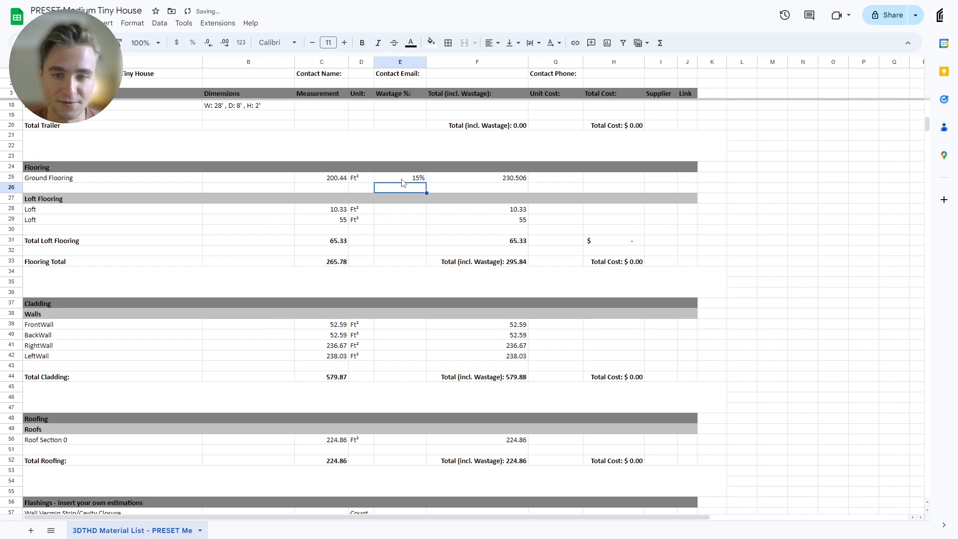
Enter a unit cost of $10 for the Ground Flooring row
{"action": "left_click", "coordinate": [474, 178]}
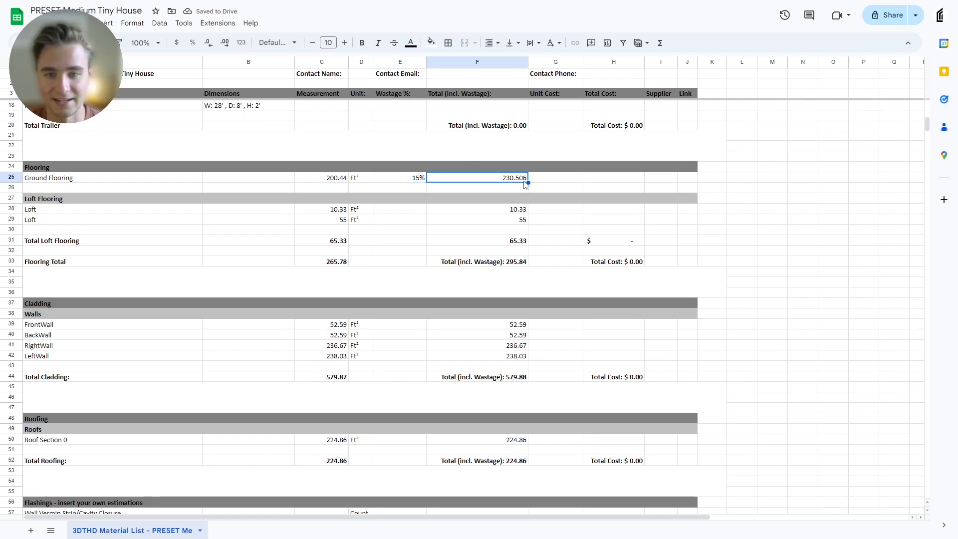
{"action": "left_click", "coordinate": [561, 180]}
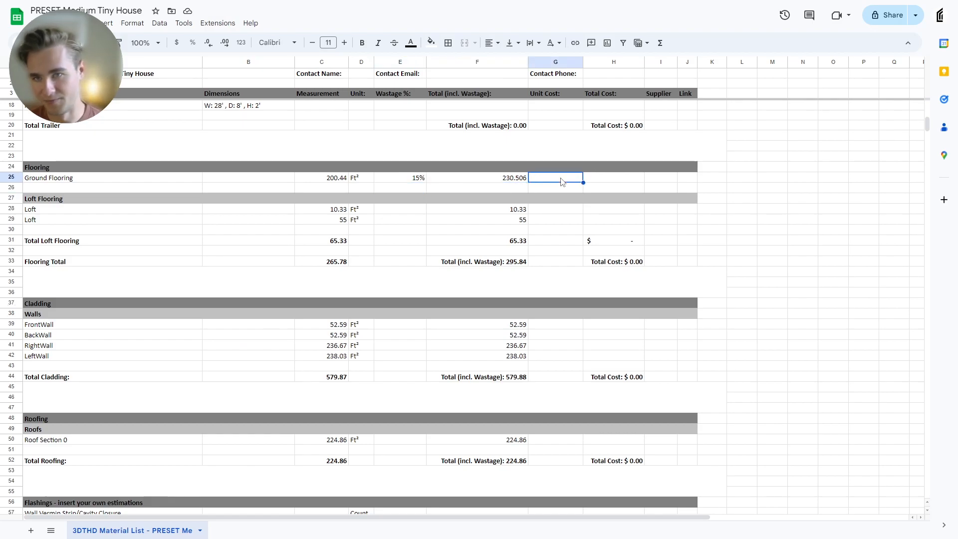
{"action": "type", "text": "10"}
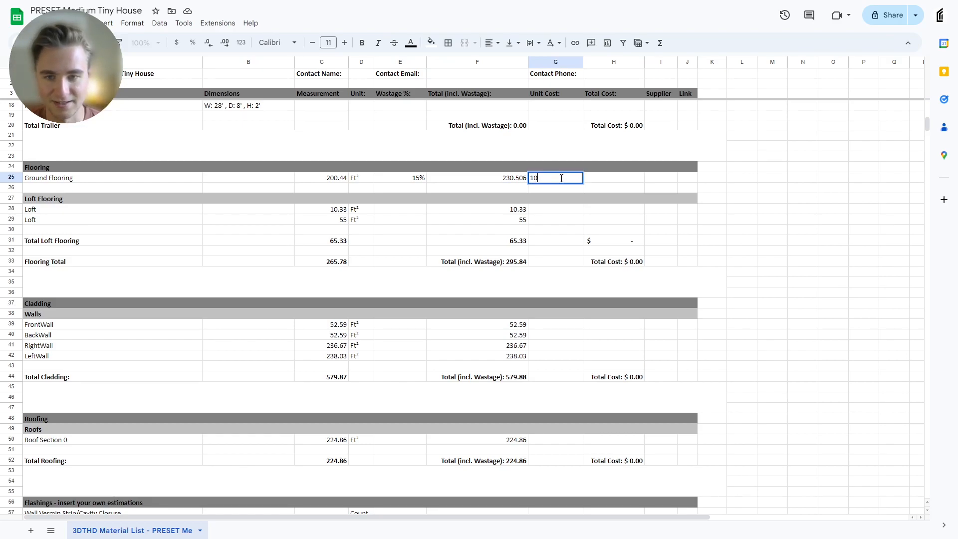
{"action": "key", "text": "Return"}
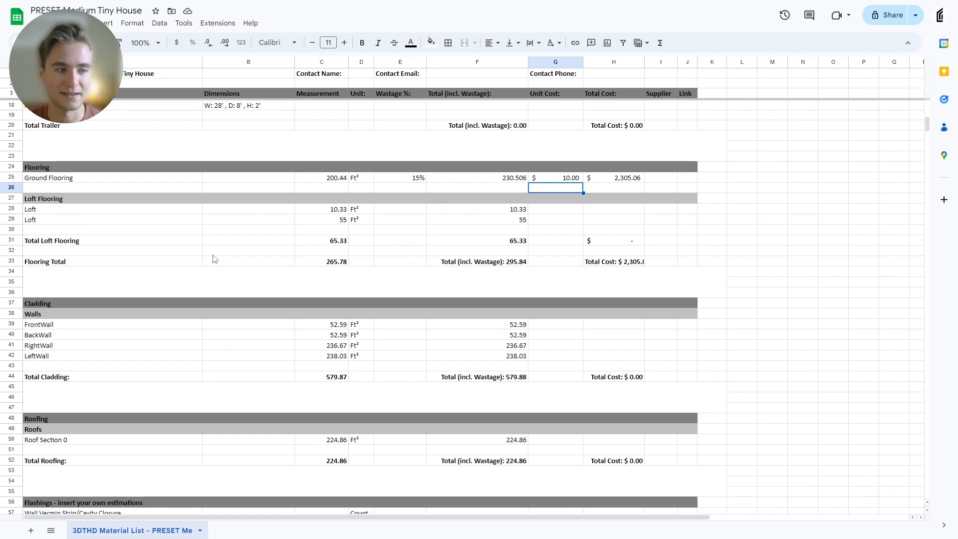
Set the wastage to 15% for both Loft rows under Loft Flooring
{"action": "left_click", "coordinate": [400, 212]}
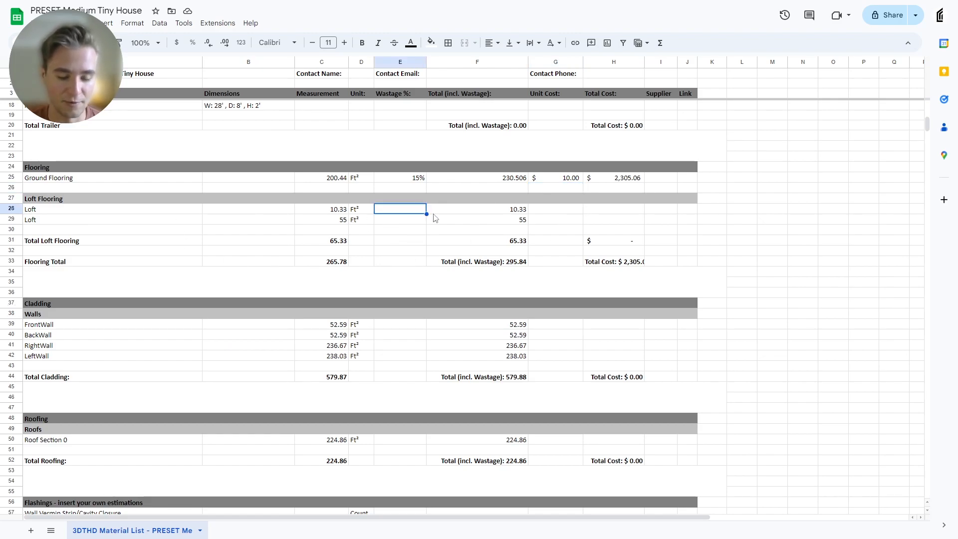
{"action": "type", "text": "15%"}
{"action": "key", "text": "Return"}
{"action": "type", "text": "15%"}
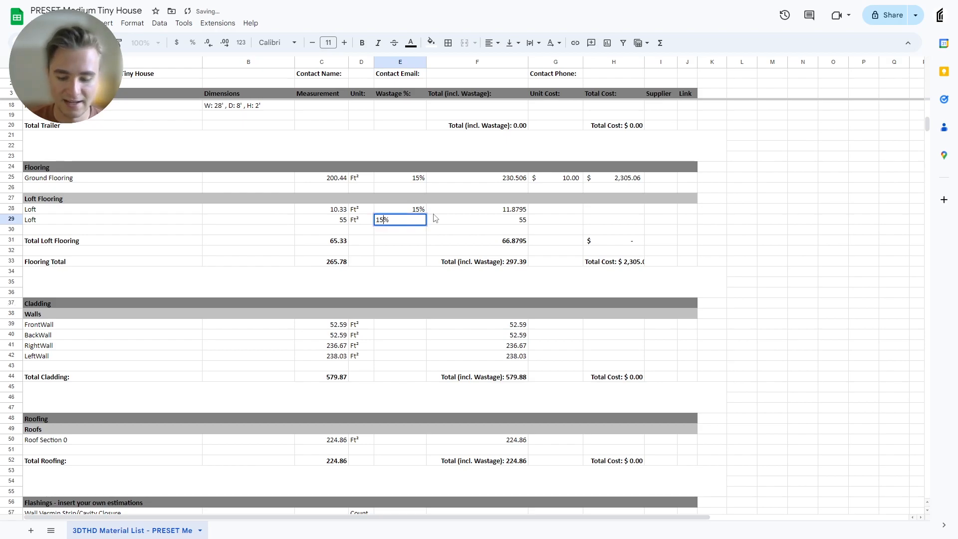
{"action": "key", "text": "Return"}
Enter a unit cost of $8 for each of the two Loft rows
{"action": "left_click", "coordinate": [565, 213]}
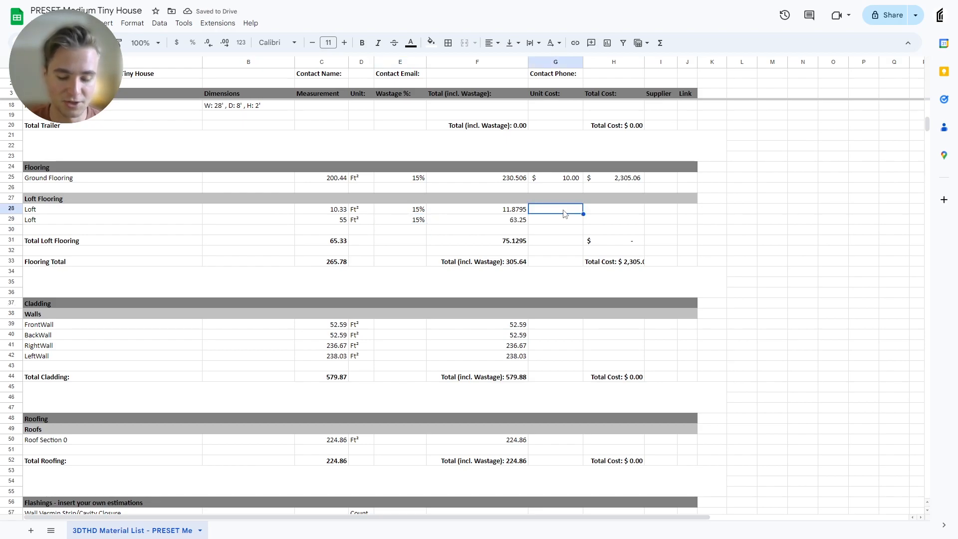
{"action": "type", "text": "8"}
{"action": "key", "text": "Return"}
{"action": "type", "text": "8"}
{"action": "key", "text": "Return"}
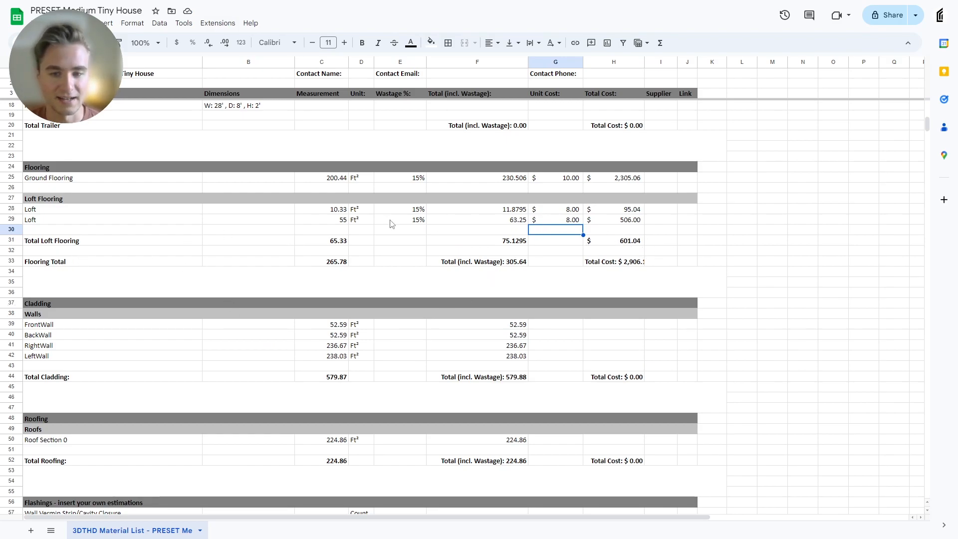
Review the cladding, roofing, flashings and framing sections of the material list
{"action": "scroll", "coordinate": [377, 212], "scroll_direction": "down", "scroll_amount": 2}
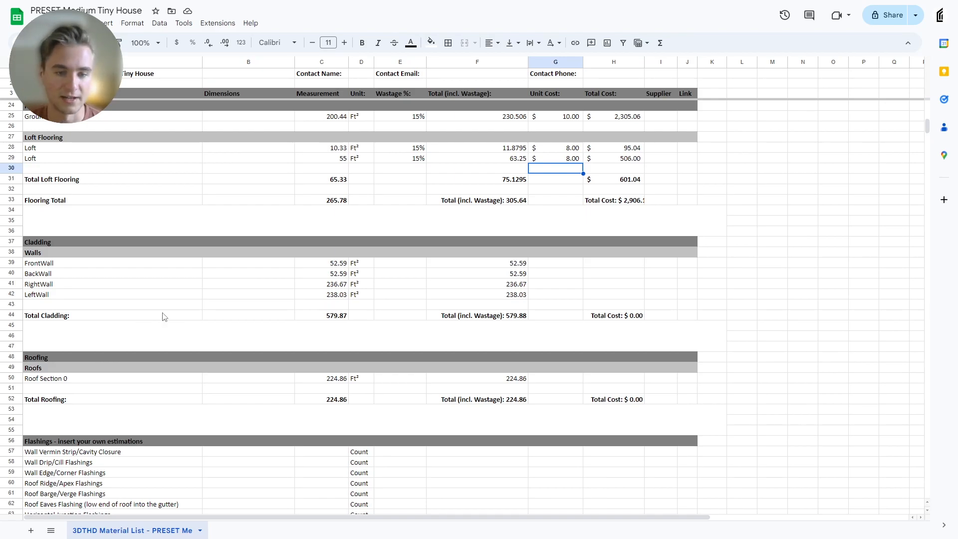
{"action": "scroll", "coordinate": [169, 319], "scroll_direction": "down", "scroll_amount": 3}
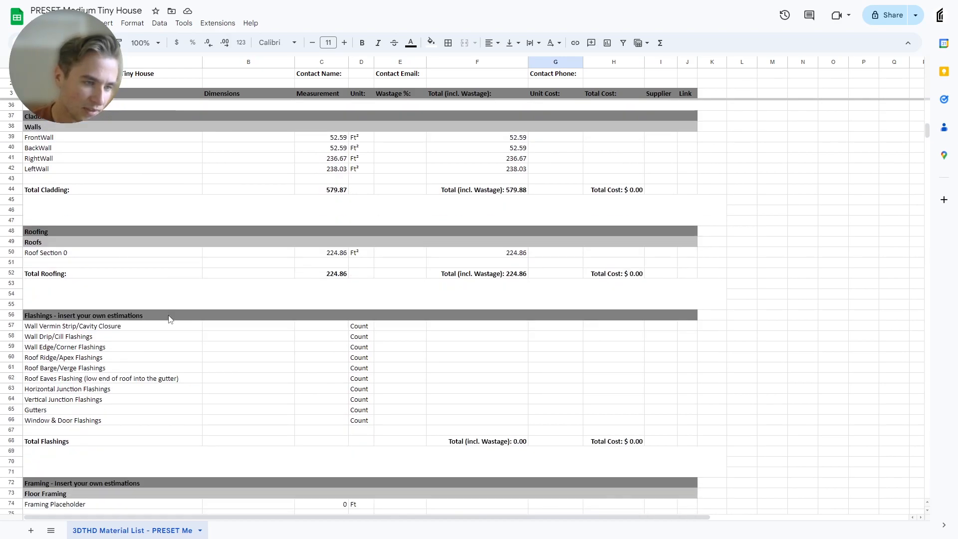
{"action": "scroll", "coordinate": [171, 319], "scroll_direction": "down", "scroll_amount": 2}
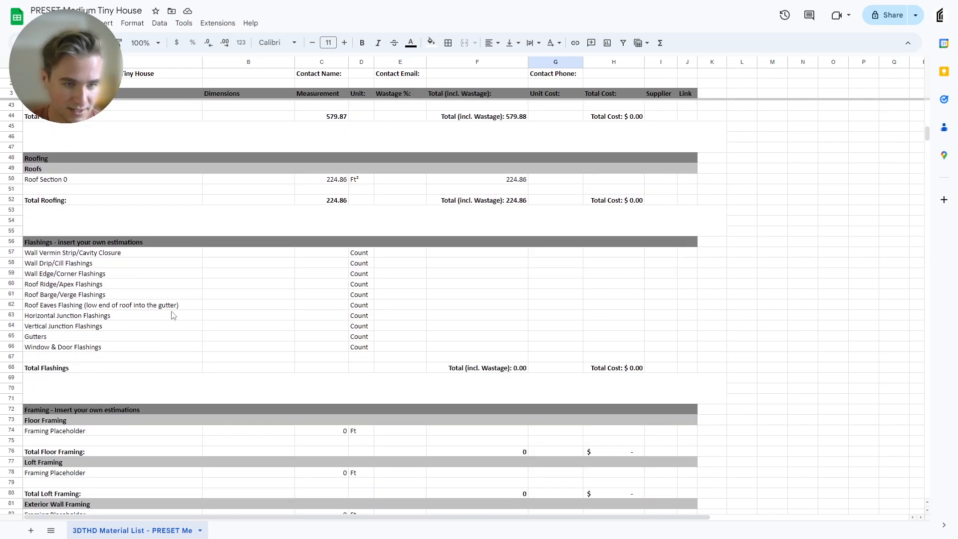
{"action": "scroll", "coordinate": [171, 315], "scroll_direction": "down", "scroll_amount": 1}
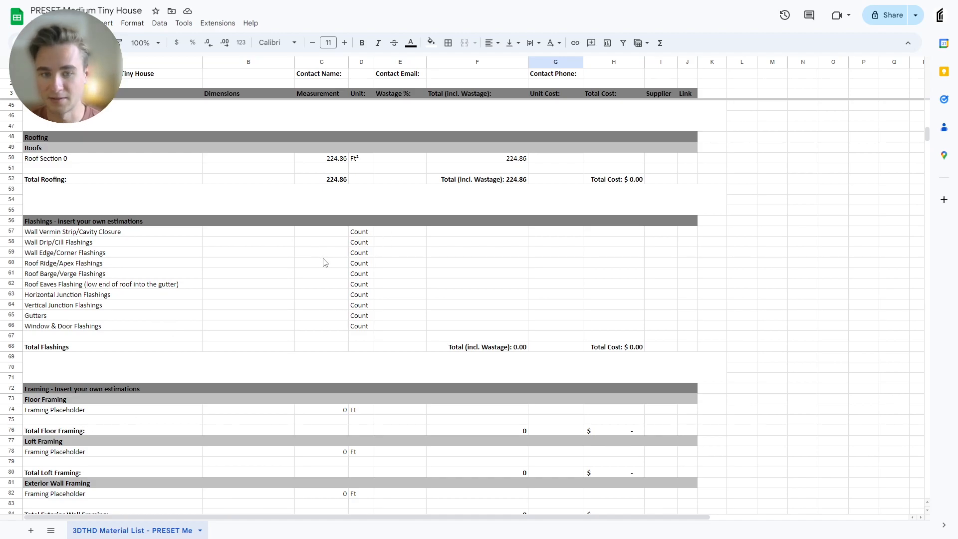
{"action": "scroll", "coordinate": [325, 279], "scroll_direction": "down", "scroll_amount": 2}
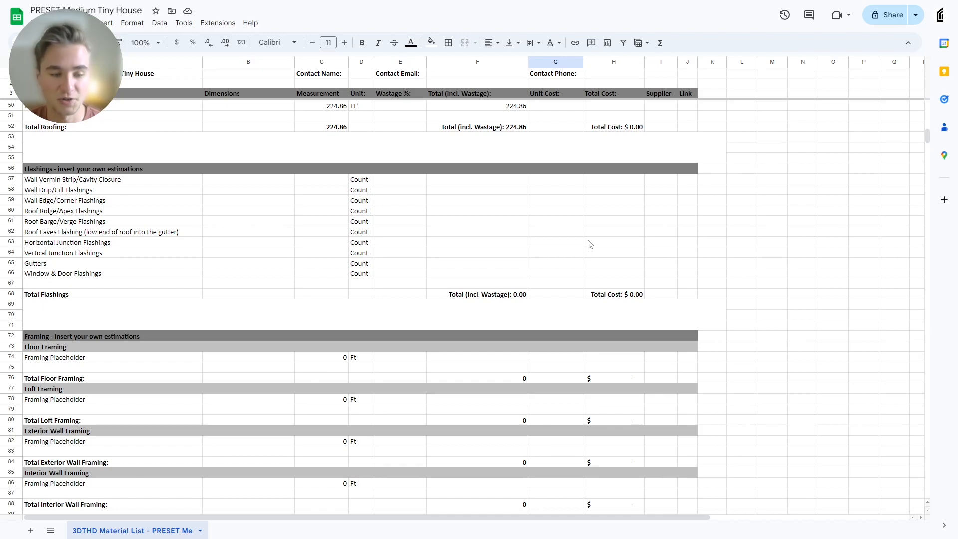
{"action": "scroll", "coordinate": [590, 244], "scroll_direction": "down", "scroll_amount": 1}
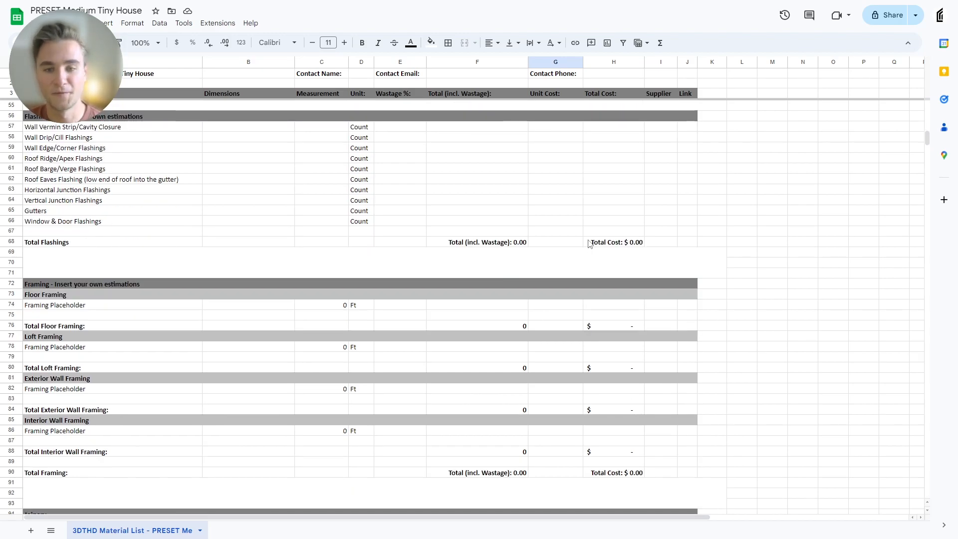
{"action": "scroll", "coordinate": [463, 249], "scroll_direction": "down", "scroll_amount": 2}
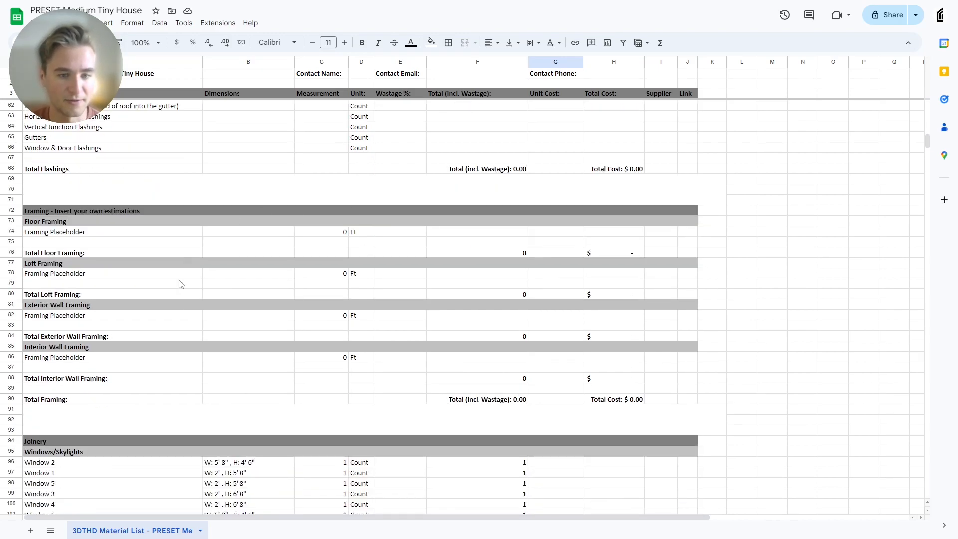
Examine the joinery entries with window and door sizes, the interior components, interior finishes and insulation areas
{"action": "scroll", "coordinate": [441, 249], "scroll_direction": "down", "scroll_amount": 3}
{"action": "scroll", "coordinate": [441, 249], "scroll_direction": "down", "scroll_amount": 1}
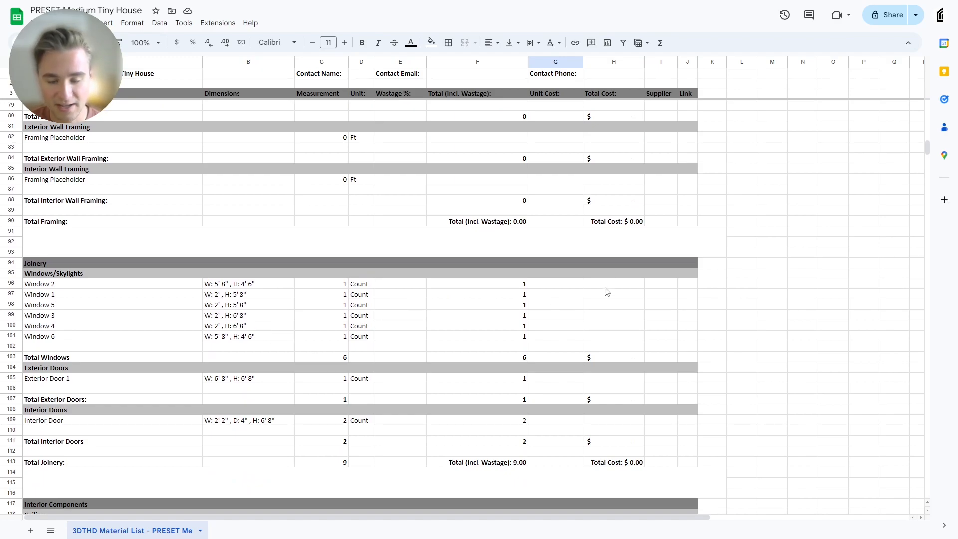
{"action": "scroll", "coordinate": [604, 293], "scroll_direction": "down", "scroll_amount": 2}
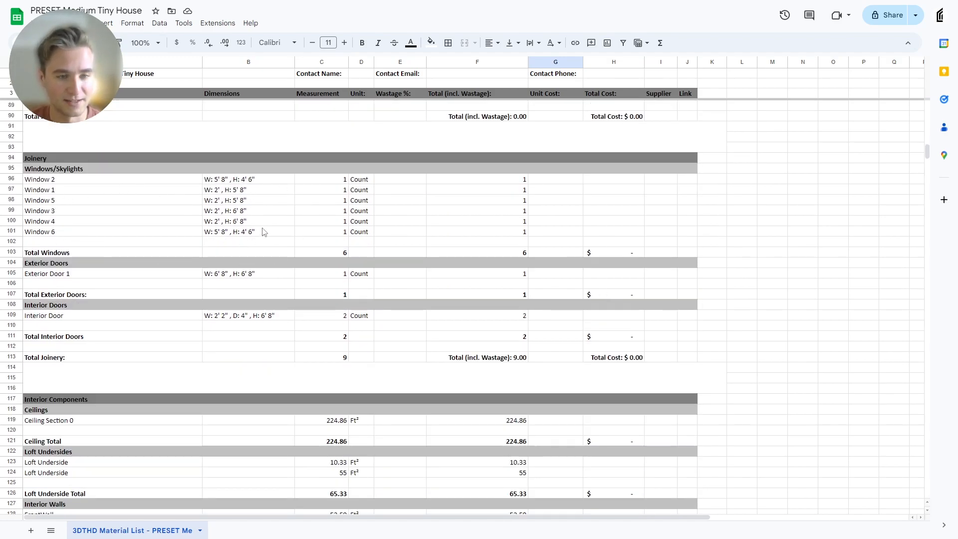
{"action": "scroll", "coordinate": [265, 231], "scroll_direction": "down", "scroll_amount": 4}
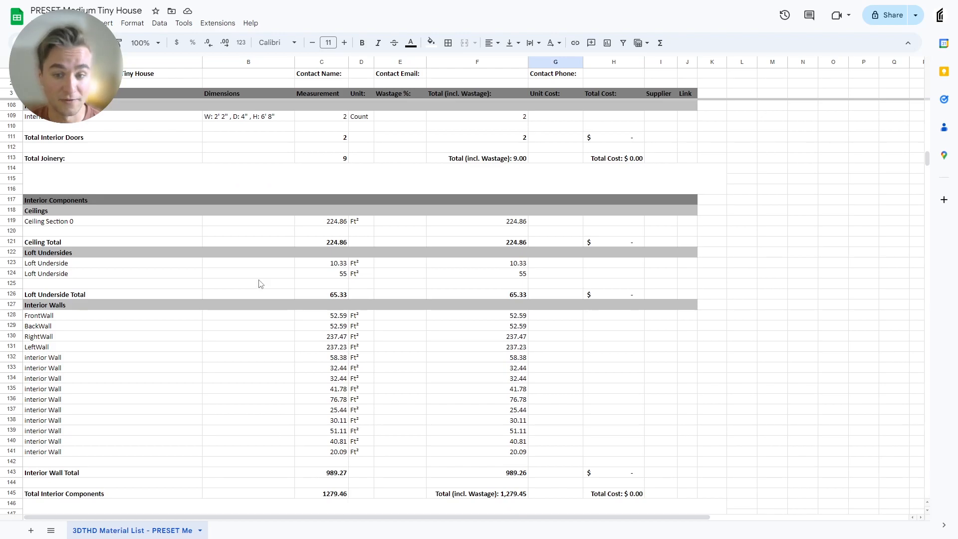
{"action": "scroll", "coordinate": [260, 287], "scroll_direction": "down", "scroll_amount": 3}
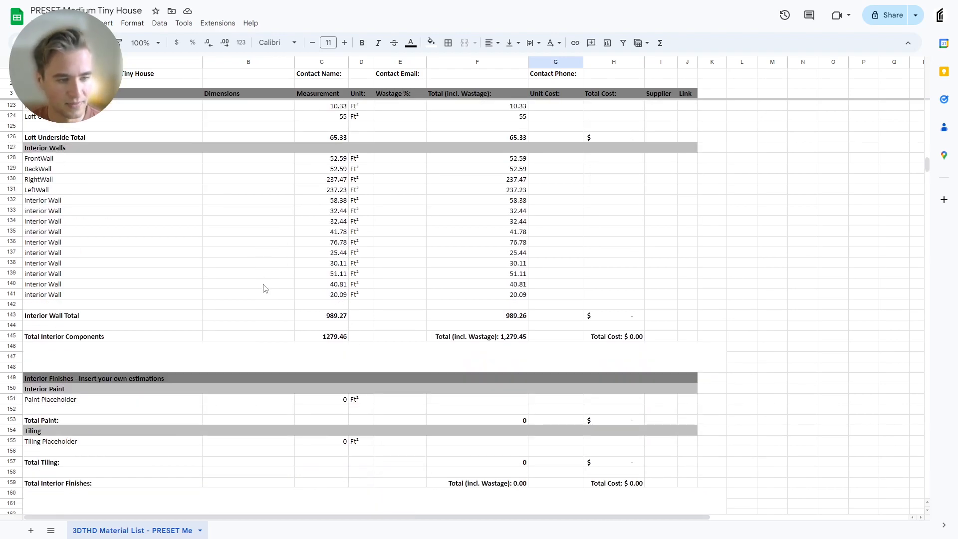
{"action": "scroll", "coordinate": [265, 288], "scroll_direction": "down", "scroll_amount": 3}
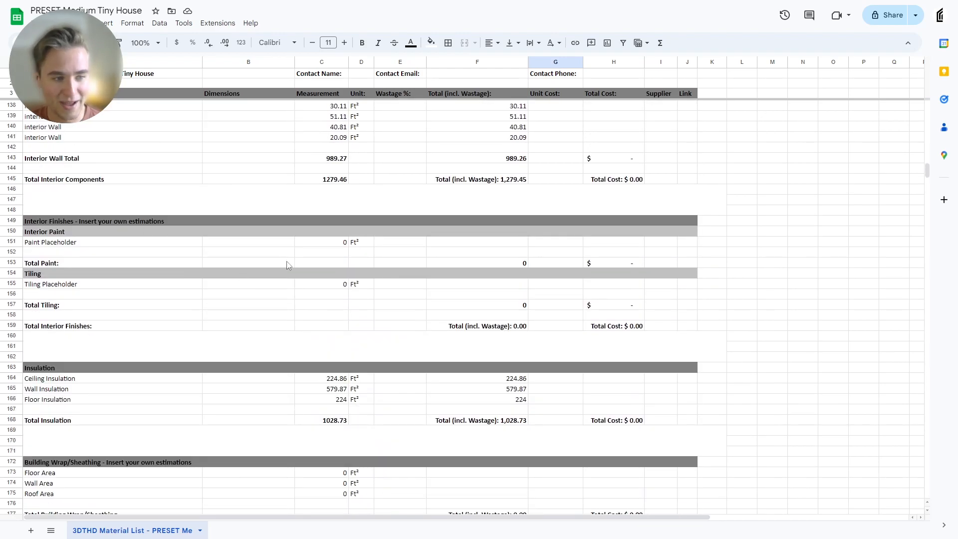
{"action": "scroll", "coordinate": [287, 267], "scroll_direction": "down", "scroll_amount": 2}
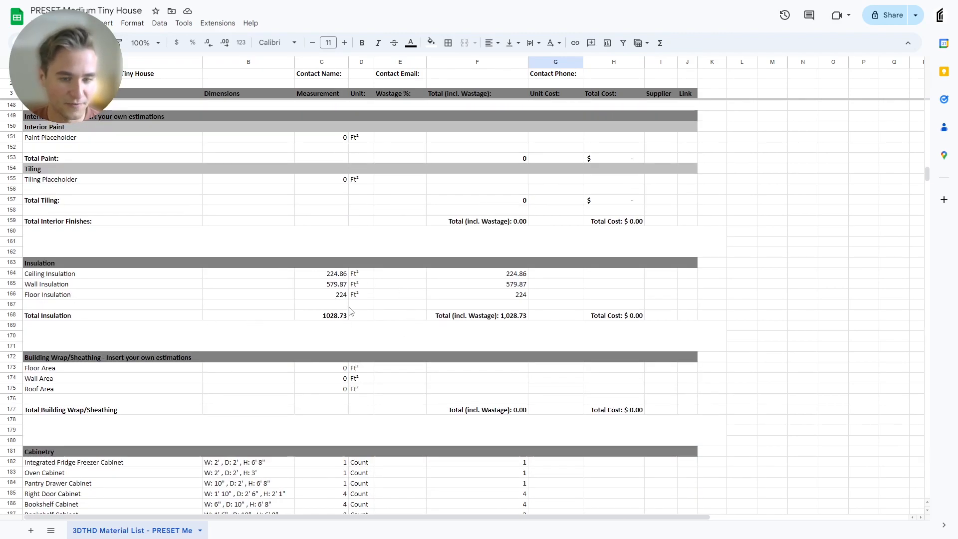
Look through the building wrap, cabinetry, appliances, hardware and bathroom items in the material list
{"action": "scroll", "coordinate": [295, 313], "scroll_direction": "down", "scroll_amount": 2}
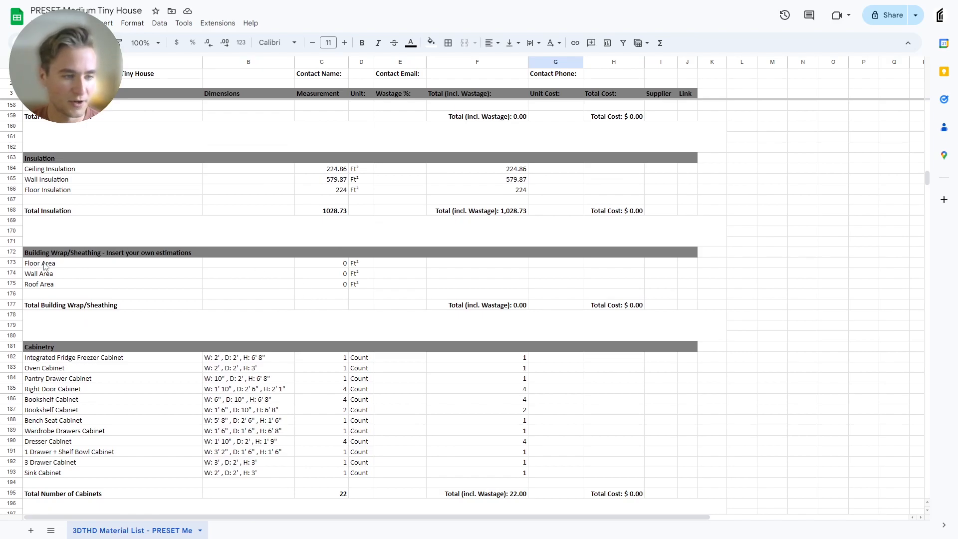
{"action": "scroll", "coordinate": [92, 285], "scroll_direction": "down", "scroll_amount": 2}
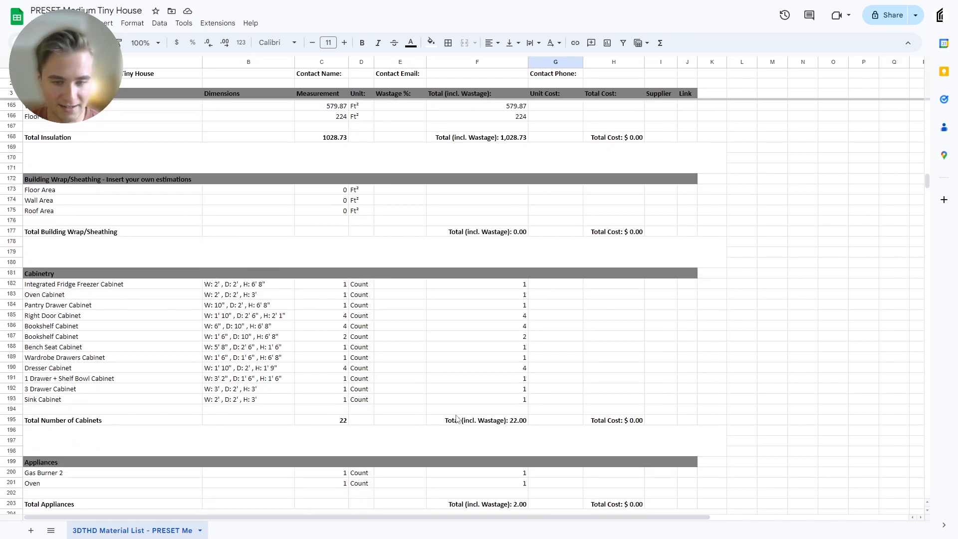
{"action": "scroll", "coordinate": [434, 406], "scroll_direction": "down", "scroll_amount": 4}
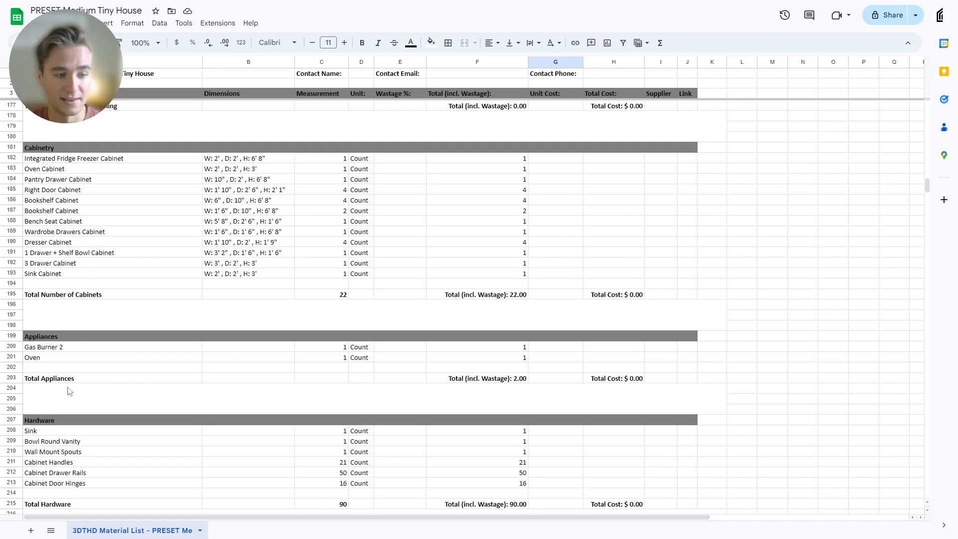
{"action": "scroll", "coordinate": [182, 370], "scroll_direction": "down", "scroll_amount": 3}
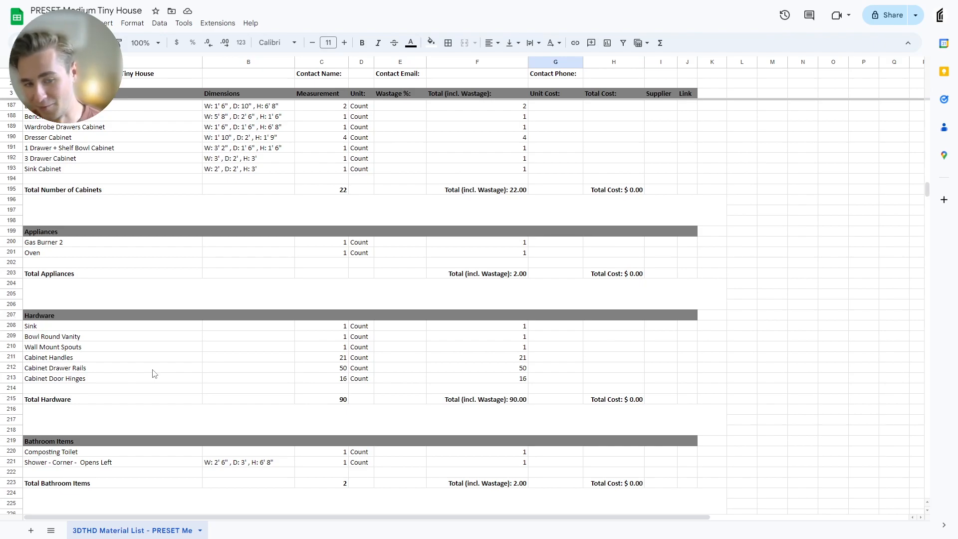
{"action": "scroll", "coordinate": [488, 385], "scroll_direction": "down", "scroll_amount": 3}
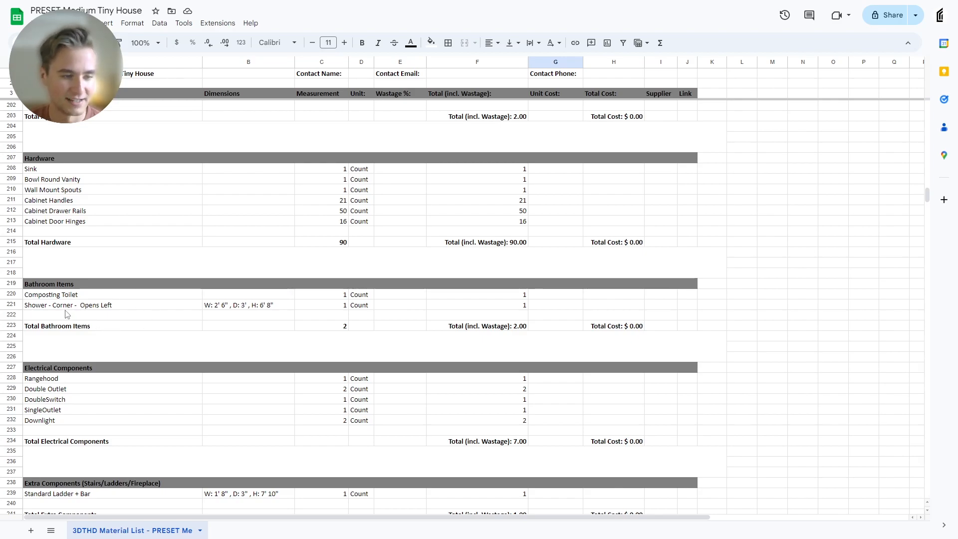
Inspect the electrical components list from Rangehood to Downlight by highlighting its item names
{"action": "scroll", "coordinate": [68, 313], "scroll_direction": "down", "scroll_amount": 4}
{"action": "left_click_drag", "start_coordinate": [50, 252], "coordinate": [74, 296]}
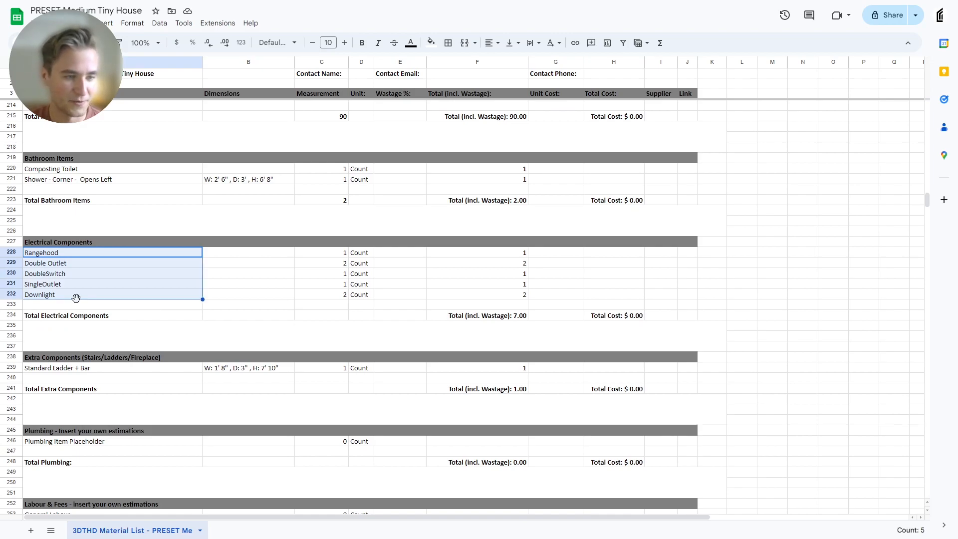
{"action": "left_click", "coordinate": [91, 316]}
{"action": "left_click_drag", "start_coordinate": [73, 298], "coordinate": [68, 253]}
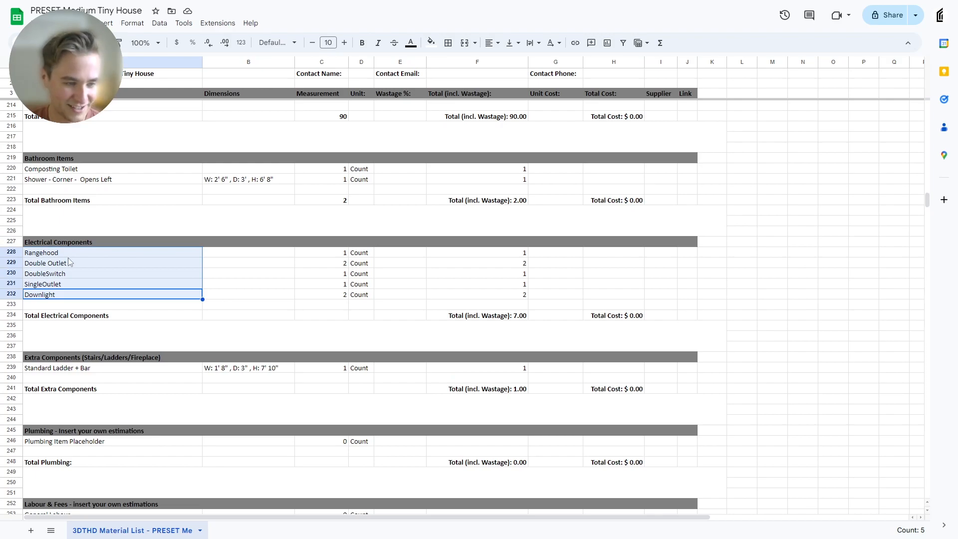
Review the extra components and plumbing sections, and highlight the Labour & Fees items from General Labour to Profit
{"action": "scroll", "coordinate": [67, 255], "scroll_direction": "down", "scroll_amount": 2}
{"action": "scroll", "coordinate": [62, 263], "scroll_direction": "down", "scroll_amount": 2}
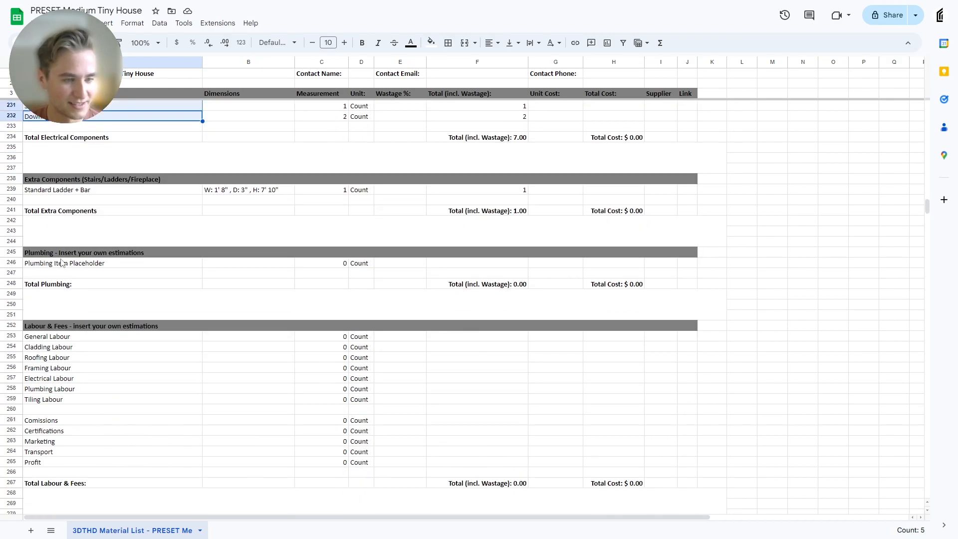
{"action": "scroll", "coordinate": [84, 297], "scroll_direction": "down", "scroll_amount": 1}
{"action": "left_click_drag", "start_coordinate": [48, 283], "coordinate": [87, 409]}
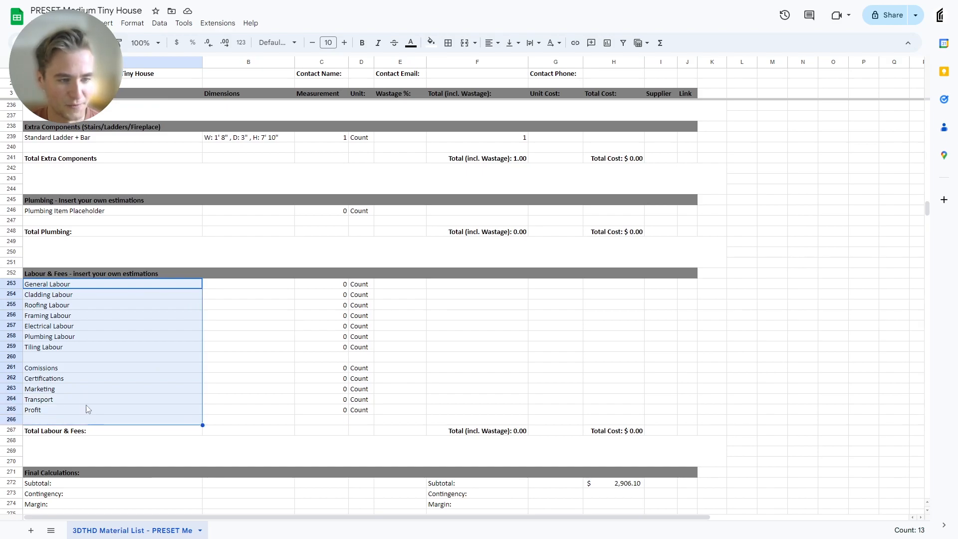
{"action": "left_click", "coordinate": [68, 355]}
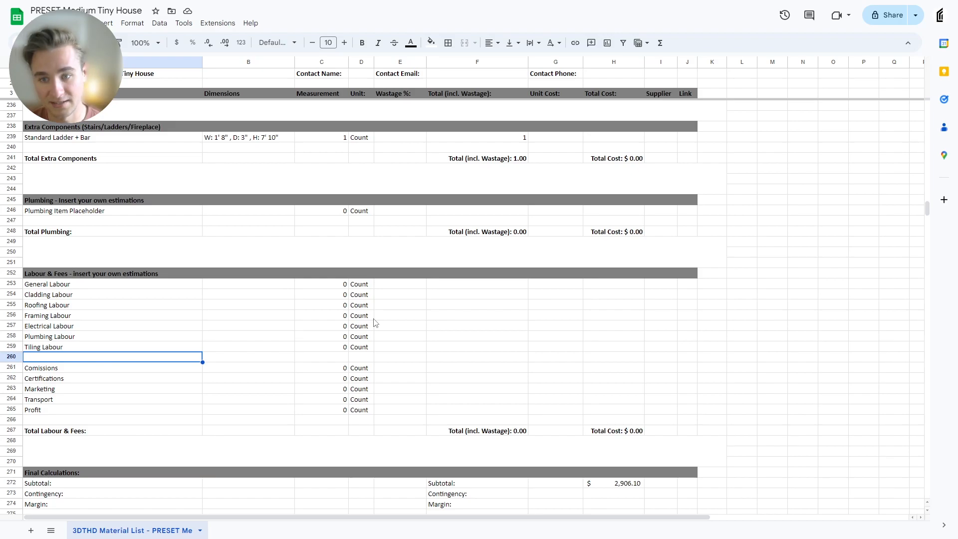
Set both the contingency and the margin to 10% in the Final Calculations section of the material list
{"action": "scroll", "coordinate": [273, 364], "scroll_direction": "up", "scroll_amount": 3}
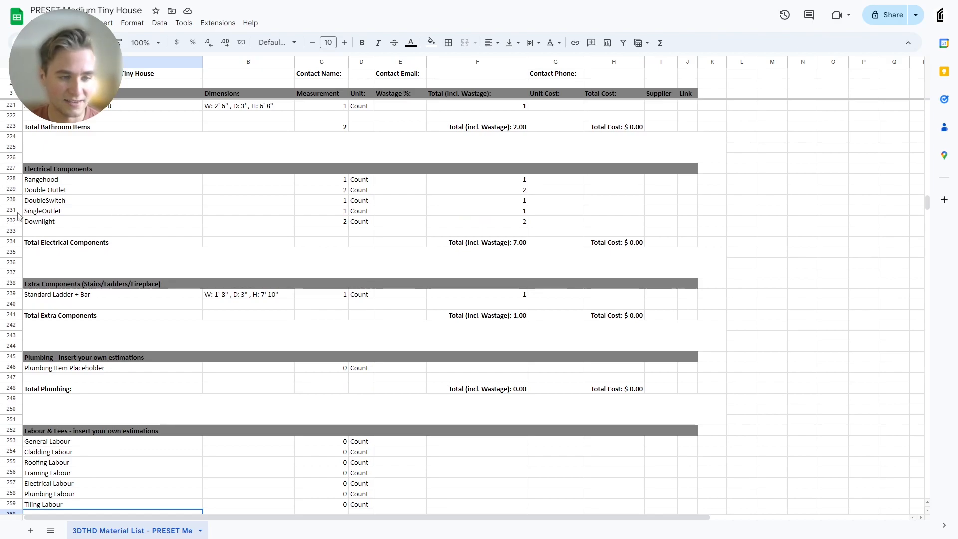
{"action": "scroll", "coordinate": [30, 227], "scroll_direction": "down", "scroll_amount": 3}
{"action": "scroll", "coordinate": [29, 265], "scroll_direction": "down", "scroll_amount": 3}
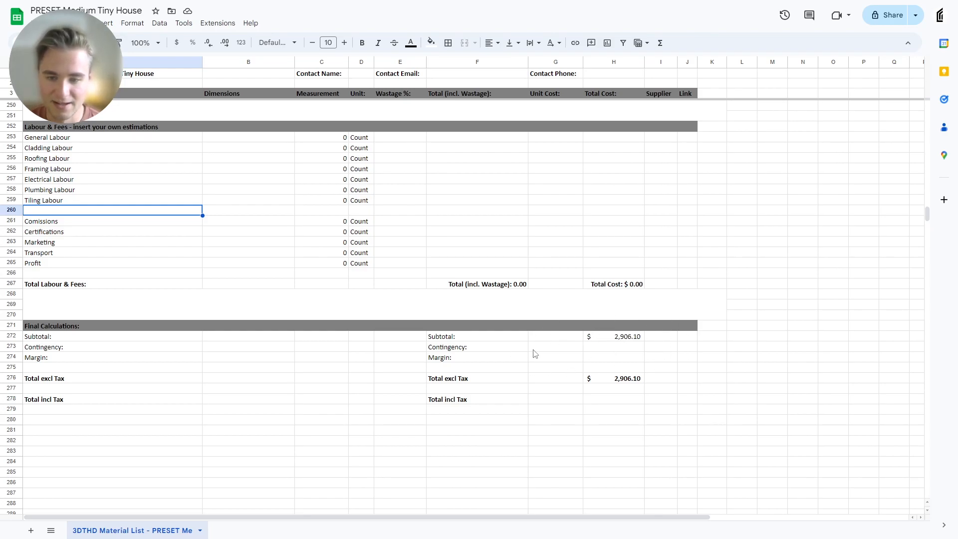
{"action": "left_click", "coordinate": [557, 347]}
{"action": "type", "text": "10%"}
{"action": "key", "text": "Return"}
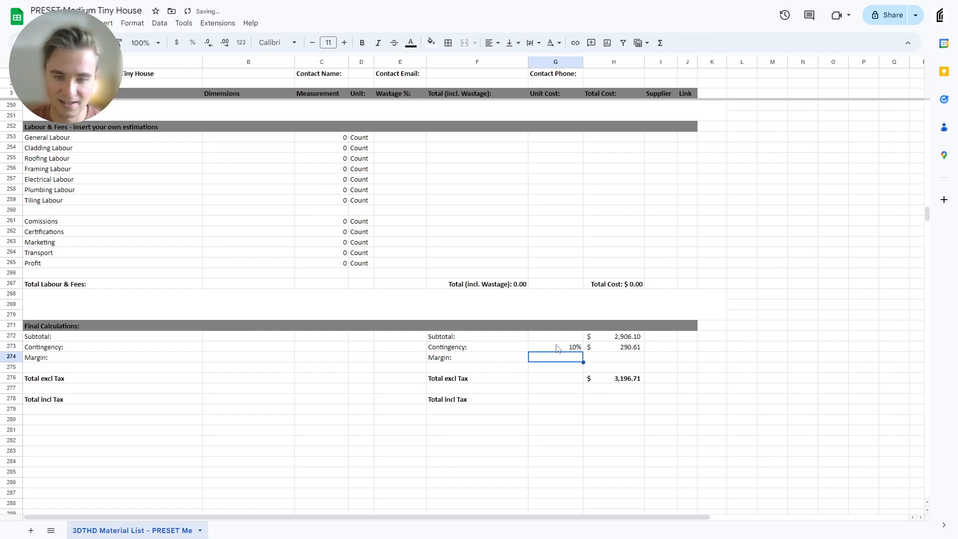
{"action": "type", "text": "10%"}
{"action": "key", "text": "Return"}
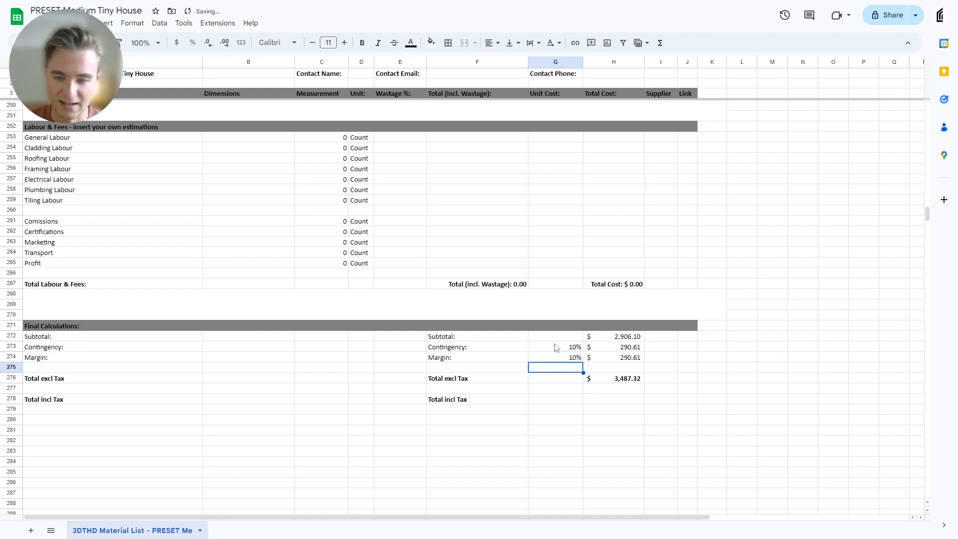
{"action": "left_click", "coordinate": [554, 376]}
{"action": "type", "text": "15"}
{"action": "key", "text": "Return"}
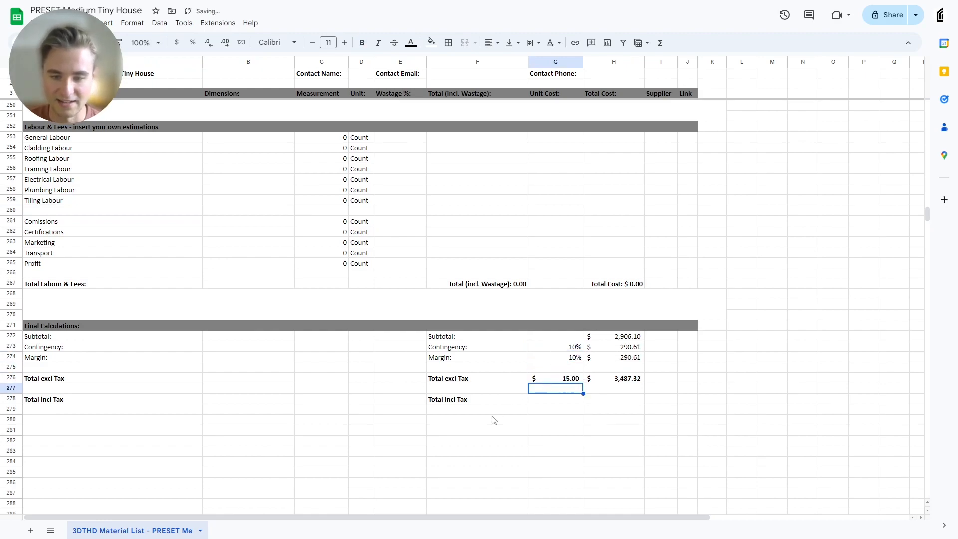
Set the tax rate for Total incl Tax to 15% and clear the misplaced value beside Total excl Tax
{"action": "left_click", "coordinate": [558, 399]}
{"action": "type", "text": "15'%"}
{"action": "key", "text": "Return"}
{"action": "left_click", "coordinate": [547, 399]}
{"action": "type", "text": "15"}
{"action": "key", "text": "Return"}
{"action": "left_click", "coordinate": [567, 379]}
{"action": "key", "text": "Delete"}
{"action": "left_click", "coordinate": [559, 399]}
{"action": "double_click", "coordinate": [569, 399]}
{"action": "type", "text": "%"}
{"action": "key", "text": "Return"}
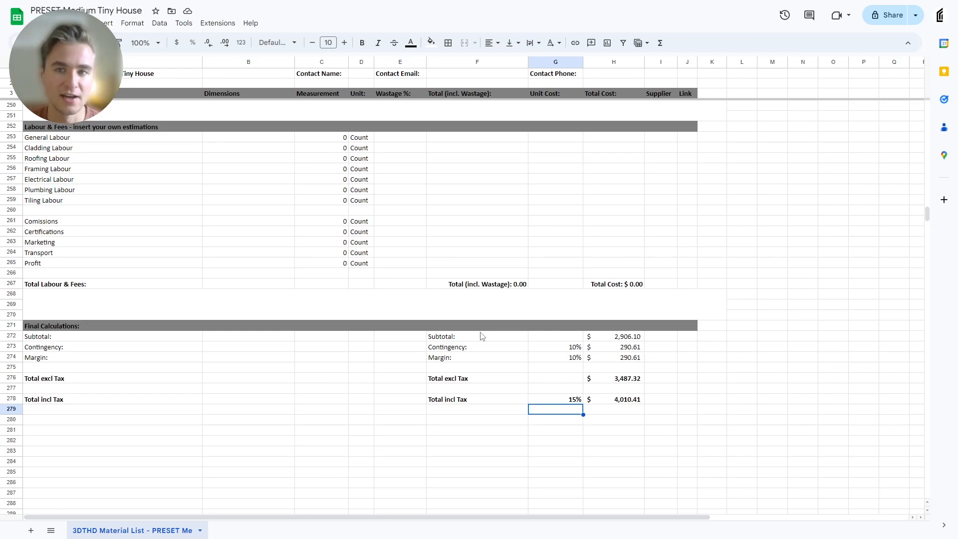
Switch to the 3DTHD designer and, in the render settings, raise the sun elevation and swing the sun angle towards the trailer's hitch end
{"action": "scroll", "coordinate": [469, 339], "scroll_direction": "up", "scroll_amount": 5}
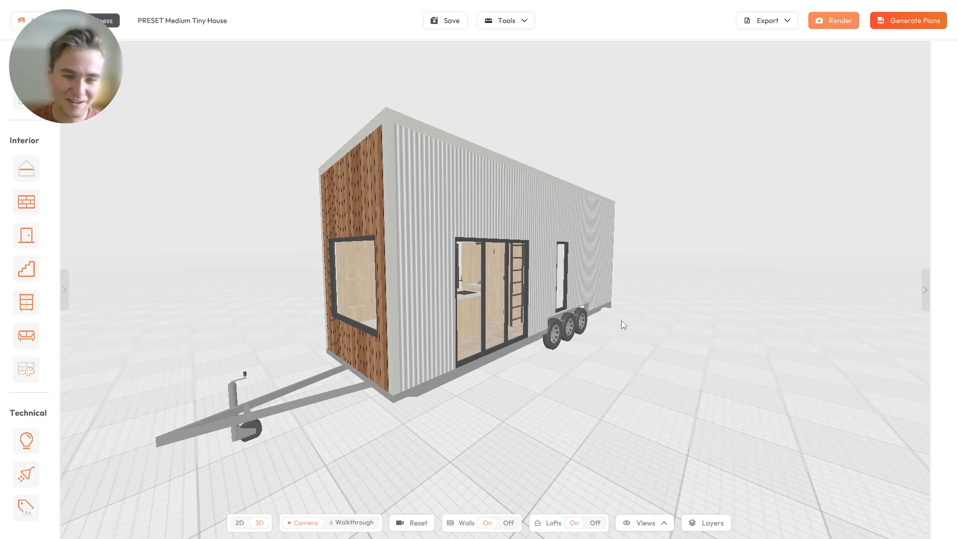
{"action": "left_click_drag", "start_coordinate": [582, 345], "coordinate": [571, 353]}
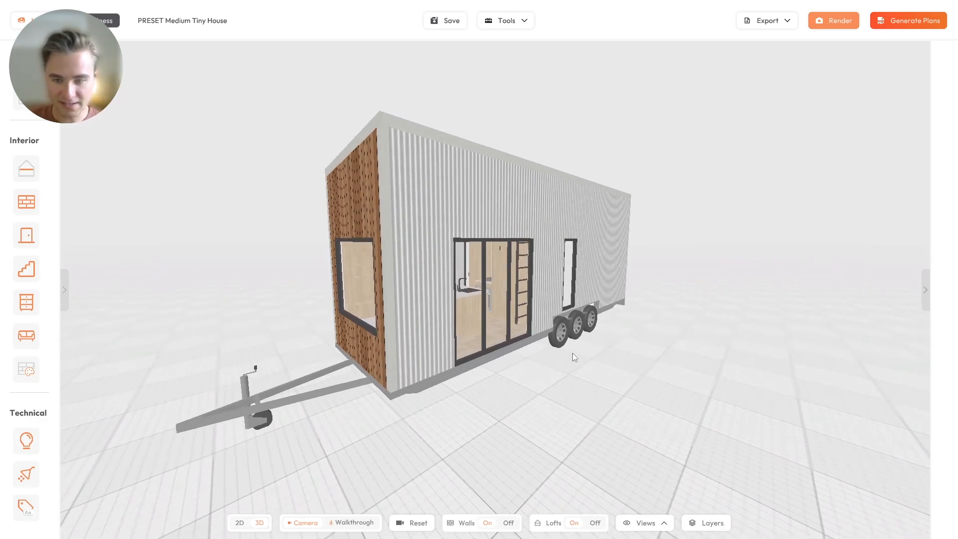
{"action": "mouse_move", "coordinate": [571, 347]}
{"action": "left_mouse_down"}
{"action": "mouse_move", "coordinate": [531, 387]}
{"action": "mouse_move", "coordinate": [530, 321]}
{"action": "mouse_move", "coordinate": [565, 377]}
{"action": "mouse_move", "coordinate": [543, 344]}
{"action": "mouse_move", "coordinate": [557, 345]}
{"action": "left_mouse_up"}
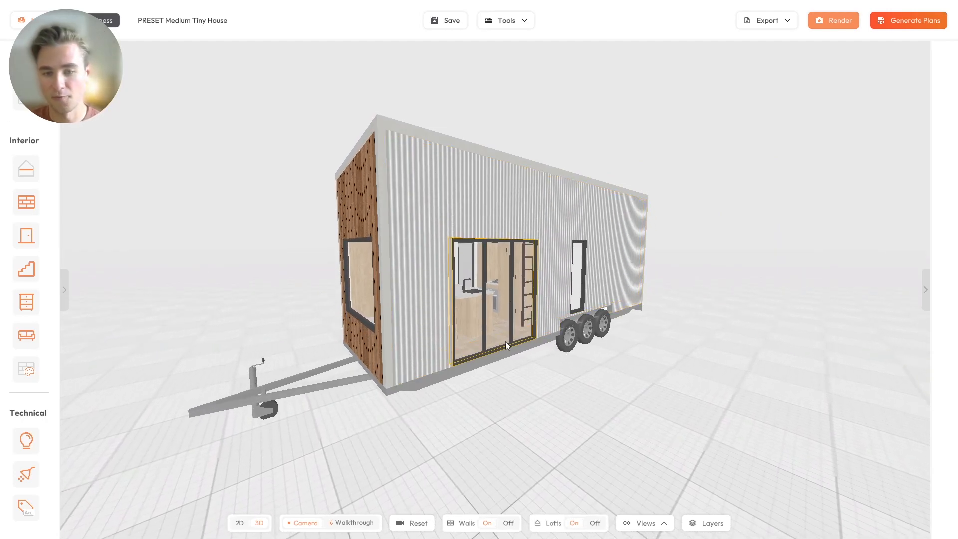
{"action": "mouse_move", "coordinate": [543, 368]}
{"action": "left_mouse_down"}
{"action": "mouse_move", "coordinate": [533, 363]}
{"action": "mouse_move", "coordinate": [553, 363]}
{"action": "left_mouse_up"}
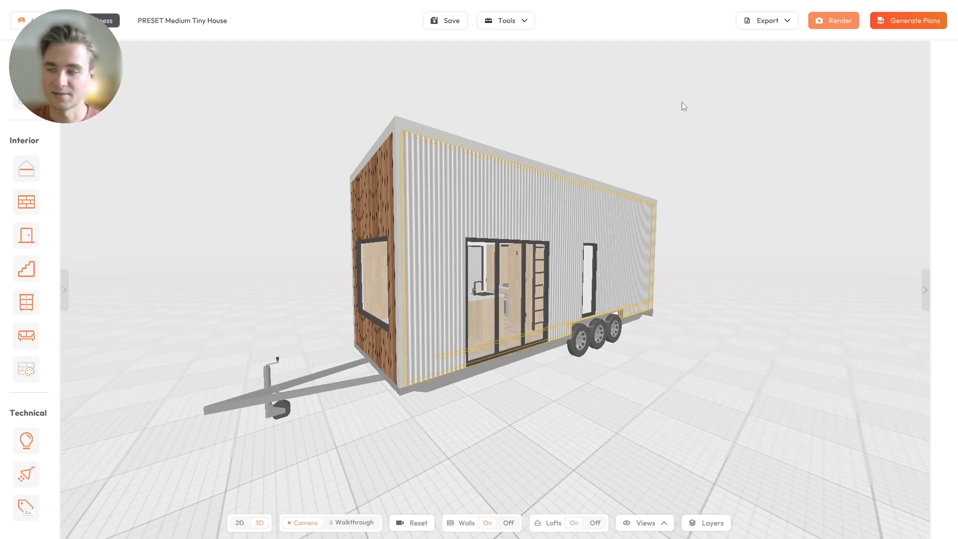
{"action": "left_click", "coordinate": [834, 21]}
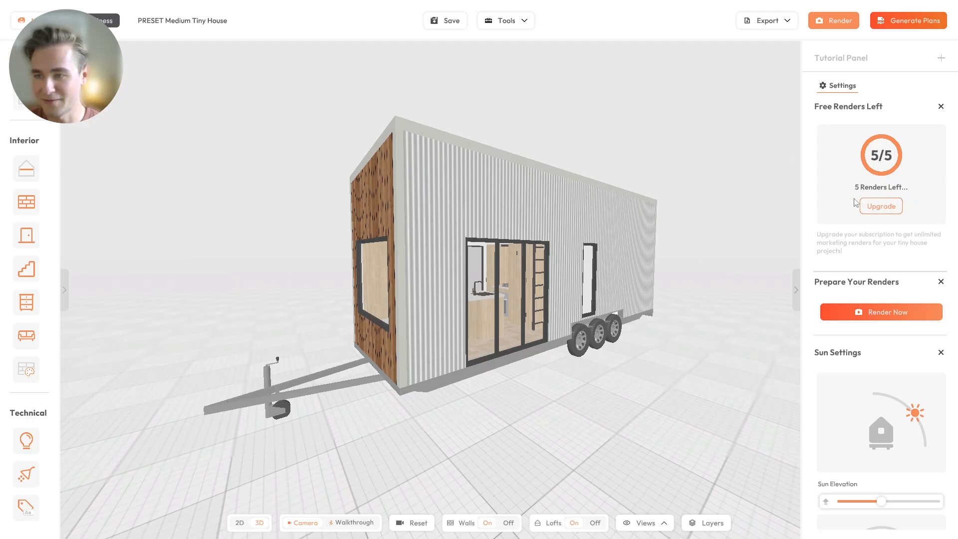
{"action": "scroll", "coordinate": [898, 207], "scroll_direction": "down", "scroll_amount": 3}
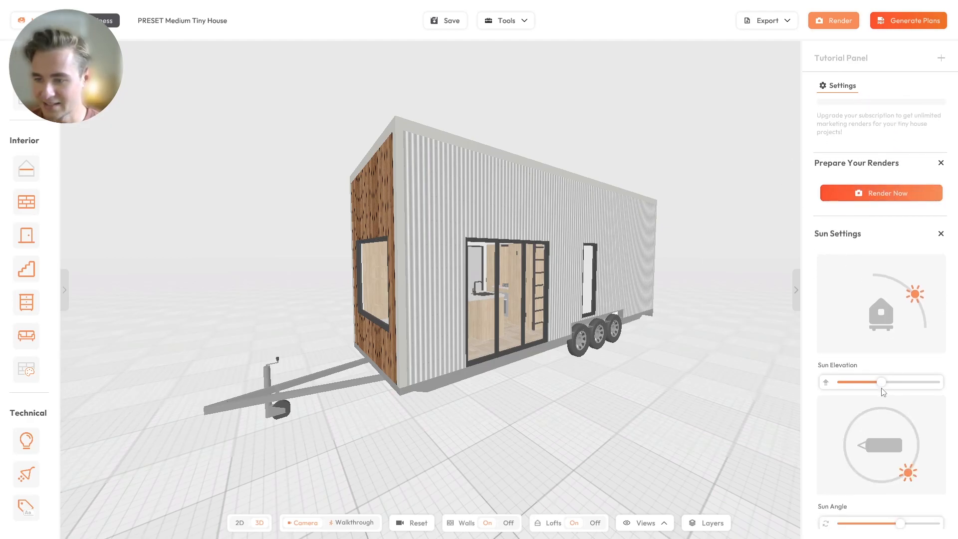
{"action": "left_click_drag", "start_coordinate": [880, 368], "coordinate": [906, 387]}
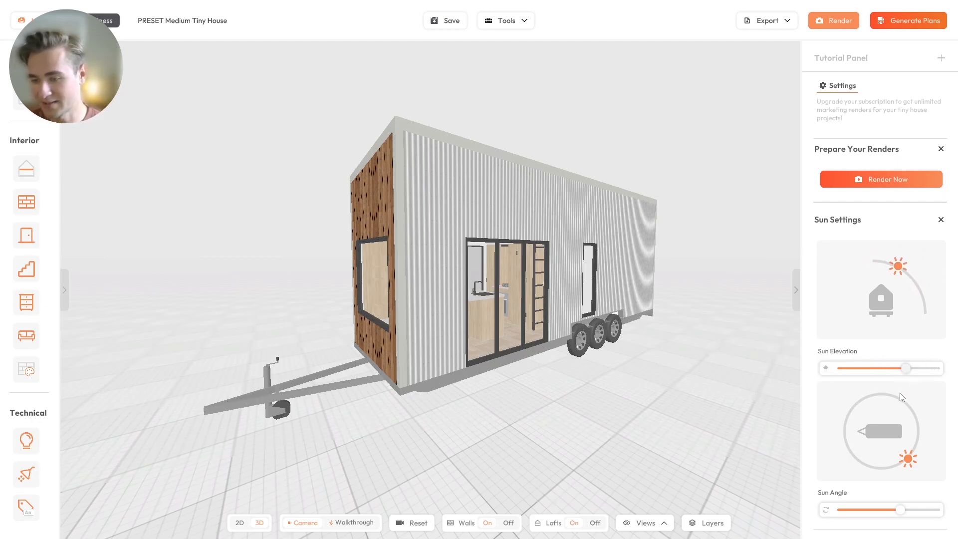
{"action": "left_click_drag", "start_coordinate": [900, 509], "coordinate": [926, 519]}
Render the tiny house exterior from its front corner, and view the finished image followed by the interior kitchen render
{"action": "left_click_drag", "start_coordinate": [539, 396], "coordinate": [551, 369]}
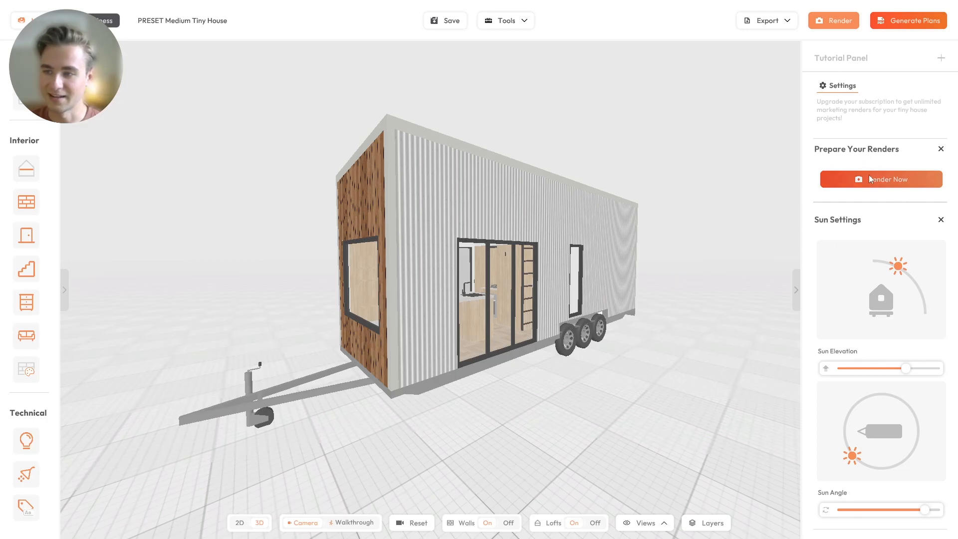
{"action": "left_click", "coordinate": [854, 179]}
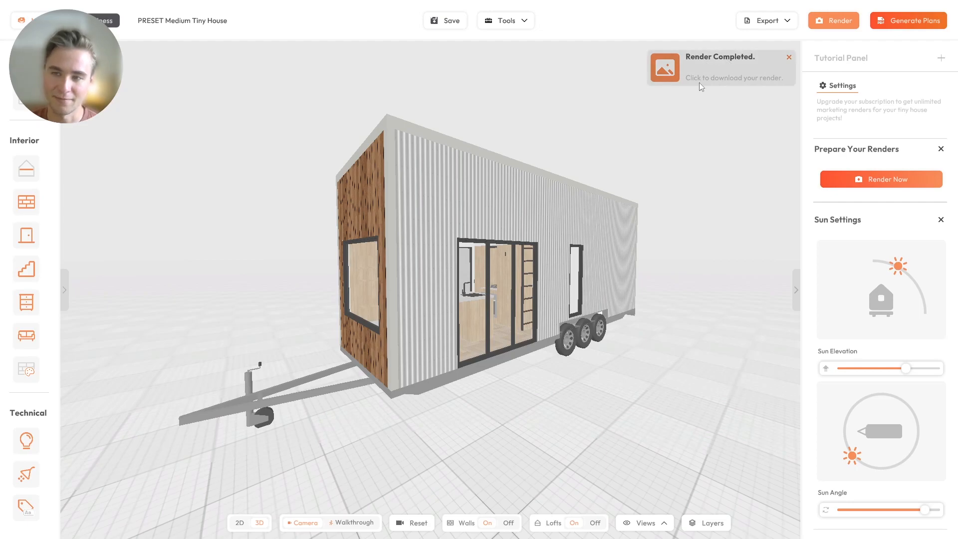
{"action": "left_click", "coordinate": [708, 70]}
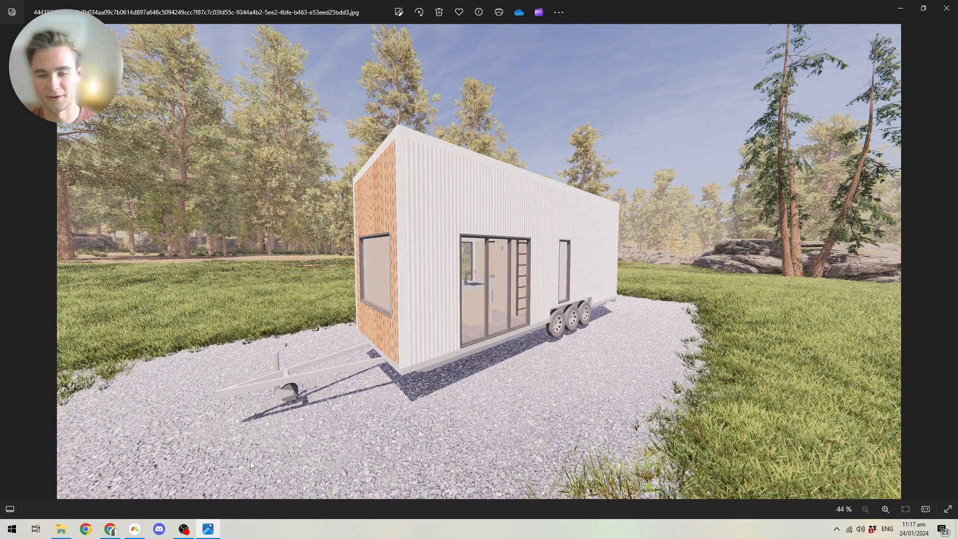
{"action": "key", "text": "Right"}
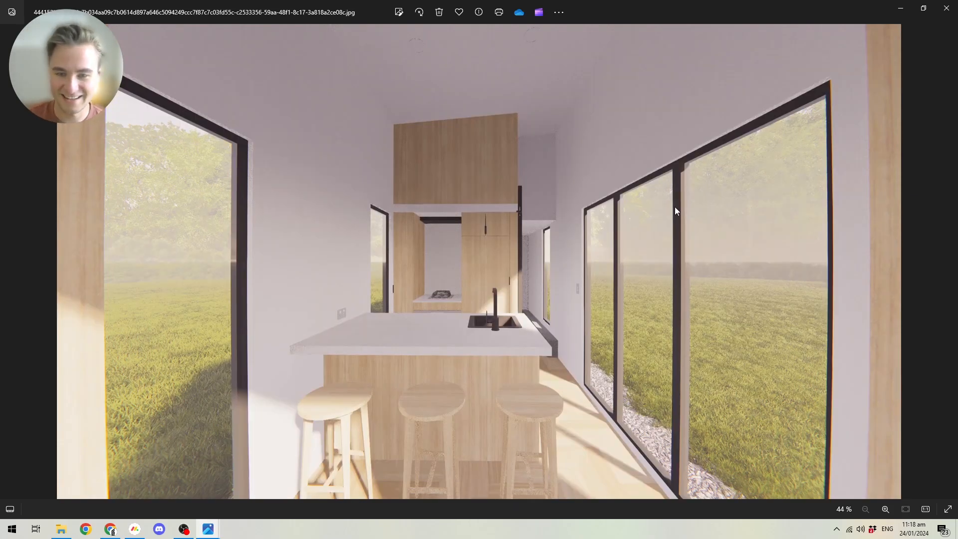